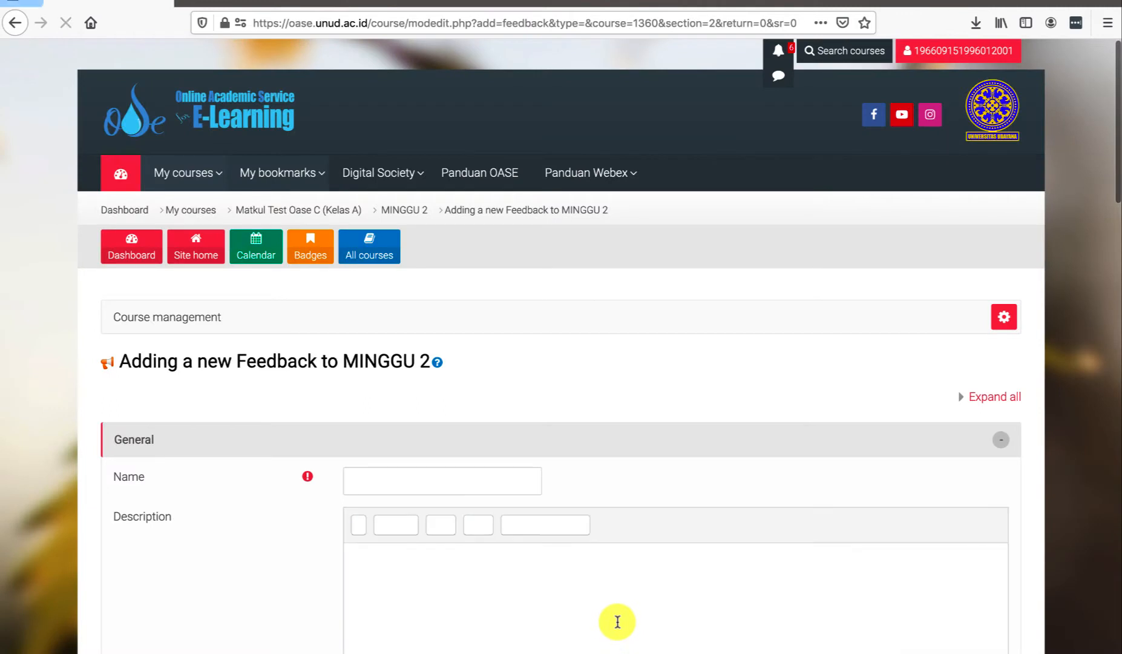
# Name the new feedback activity "Angket Pembelajaran".
pyautogui.scroll(-5, 626, 557)
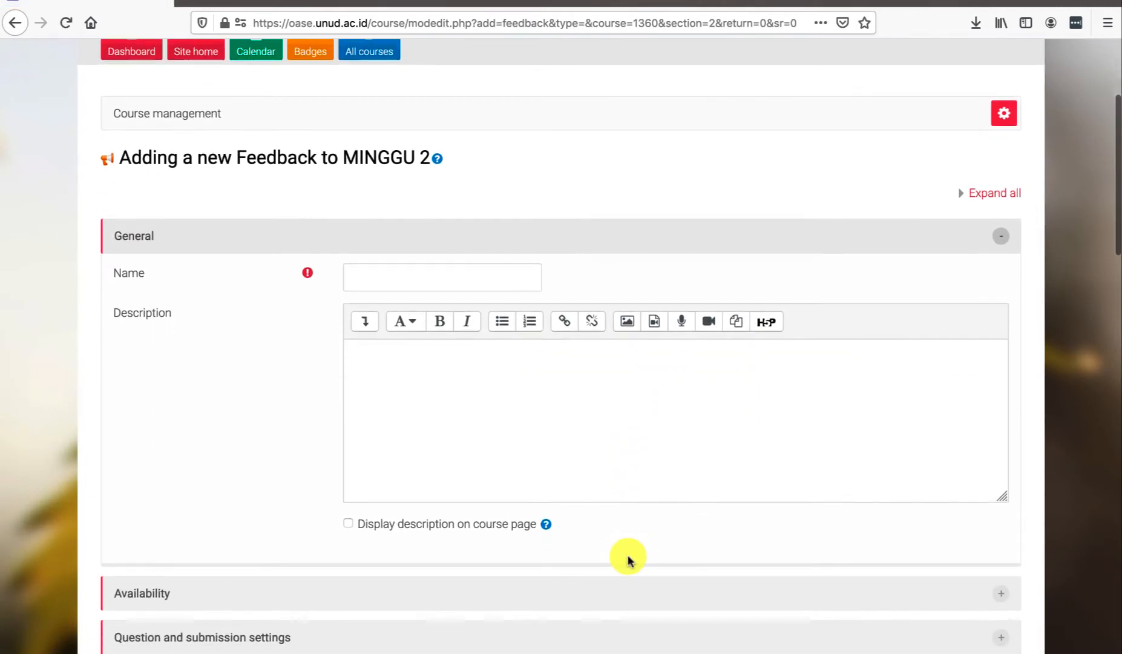
pyautogui.click(395, 263)
pyautogui.write('Angket Pem')
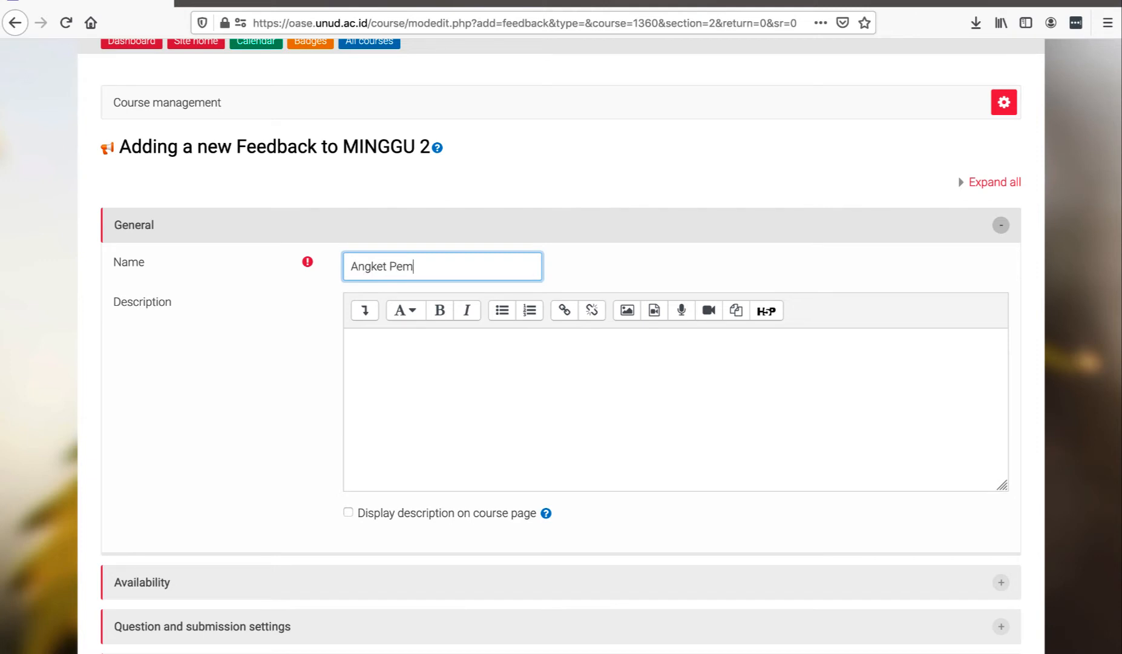
pyautogui.write('belajaran')
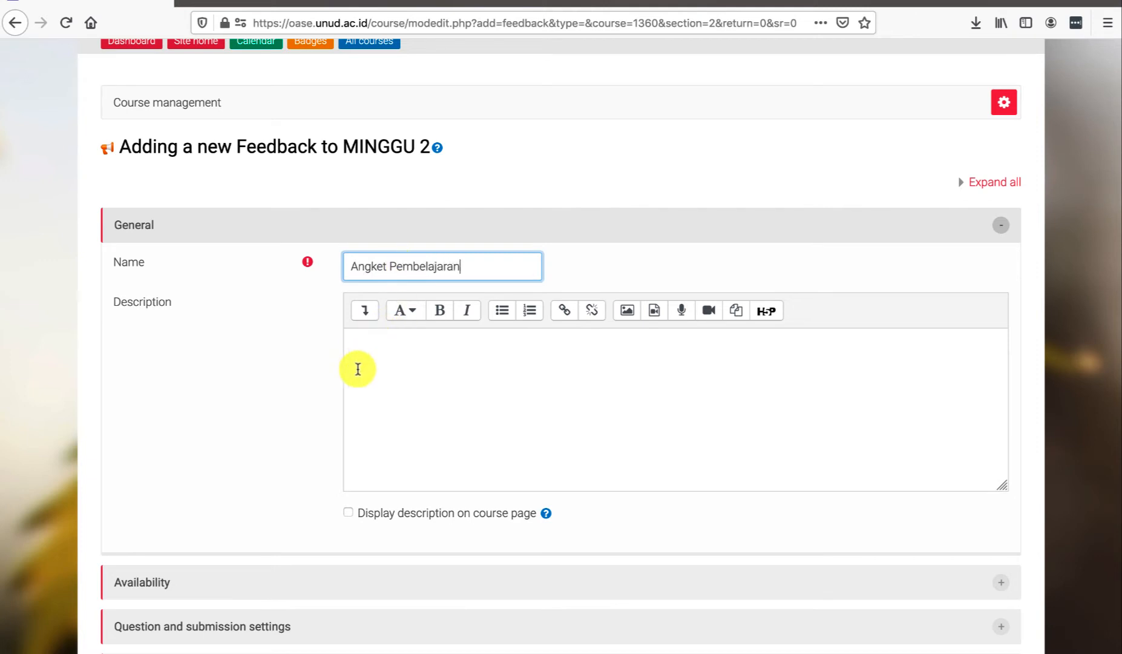
# Enter the description "Isilah angket ini dengan sebeanr-benarnya" and enable displaying it on the course page.
pyautogui.click(371, 376)
pyautogui.click(349, 512)
pyautogui.click(376, 383)
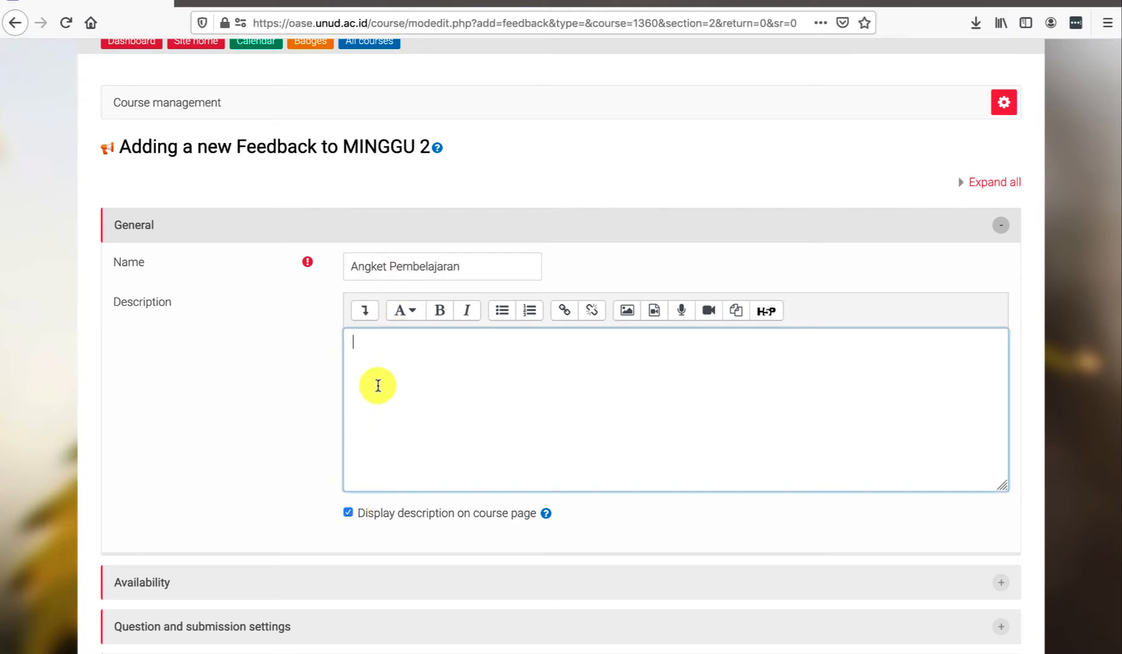
pyautogui.write('Isilah angket ini dengan sebea')
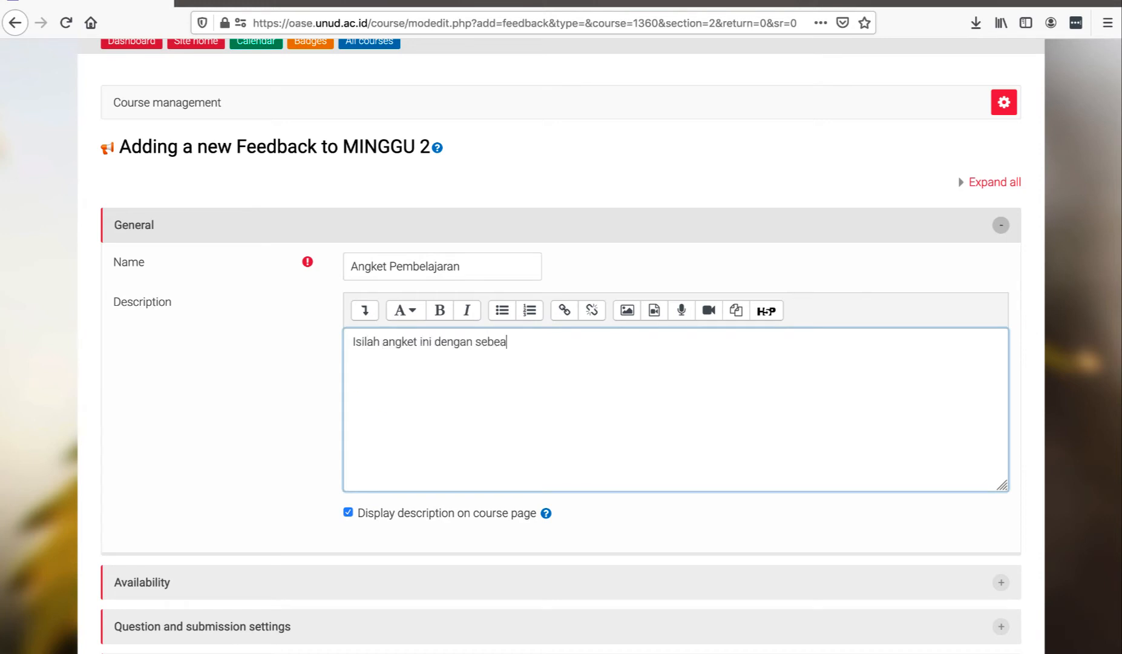
pyautogui.write('ya')
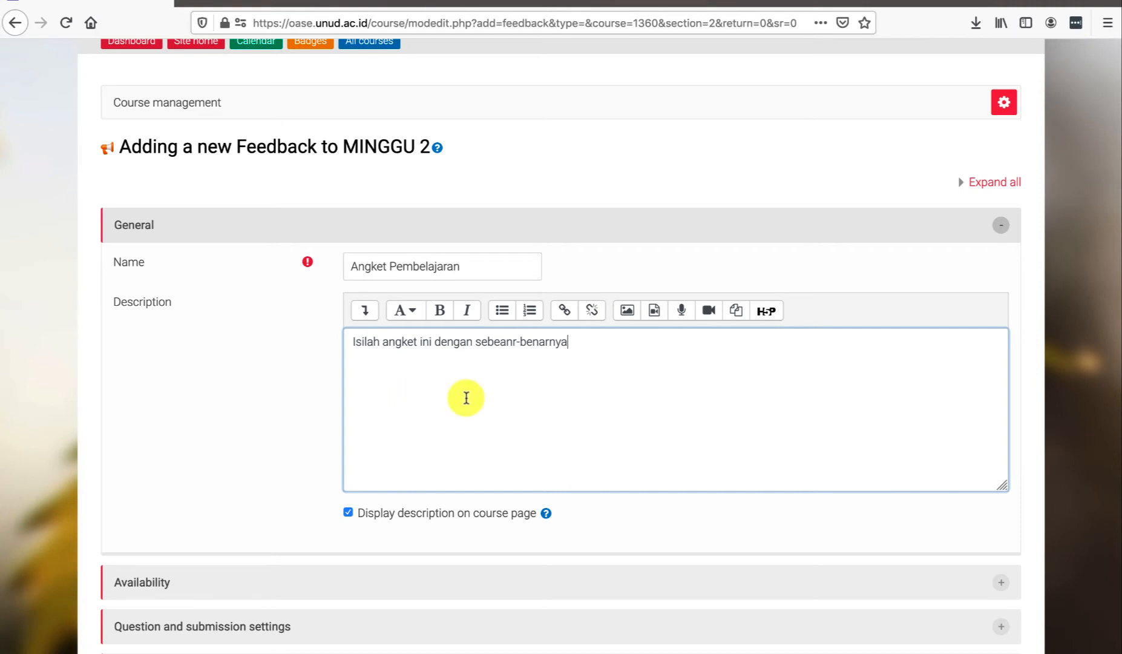
# Enable both the start and end dates for allowing answers, and set the end day to 24 August 2020.
pyautogui.scroll(-3, 433, 488)
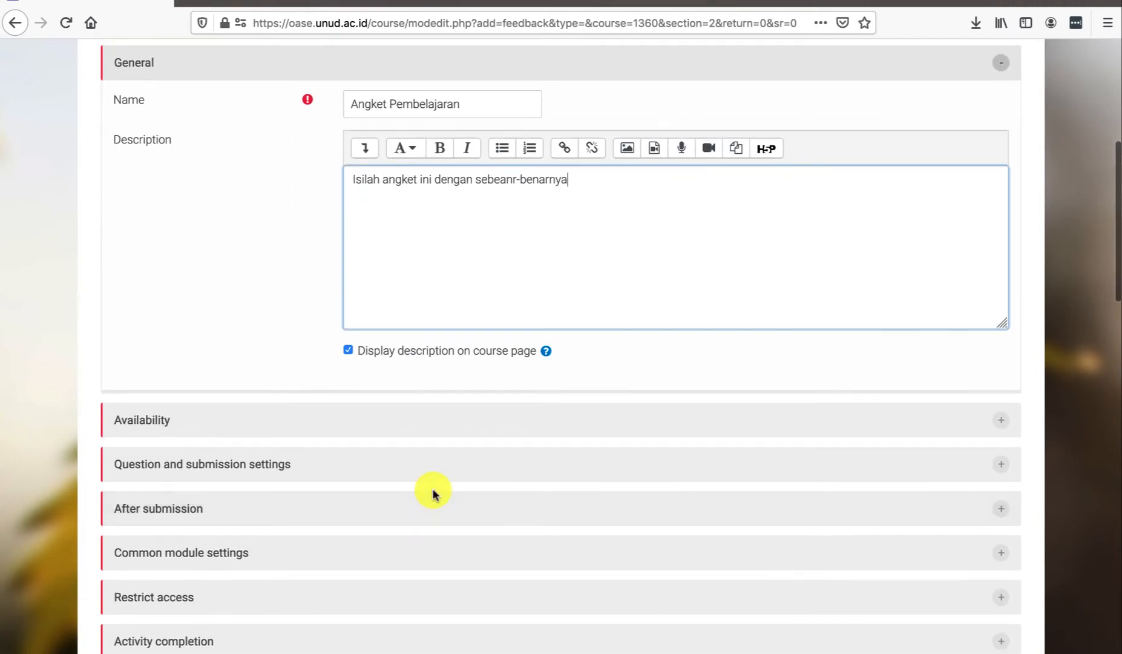
pyautogui.scroll(-3, 433, 494)
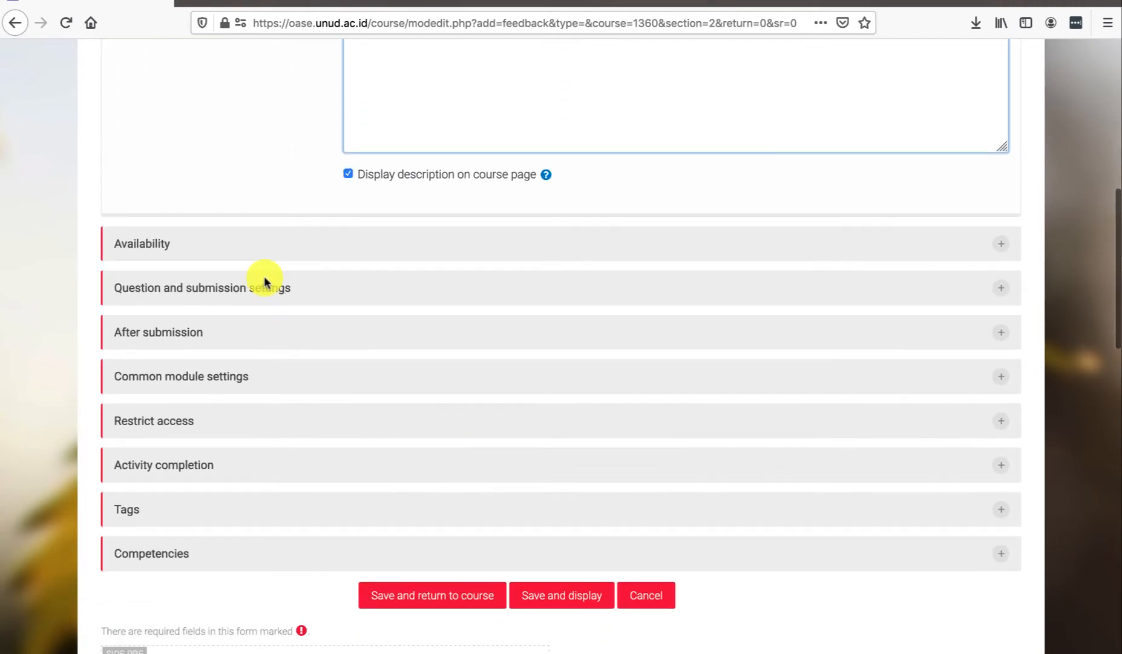
pyautogui.click(243, 249)
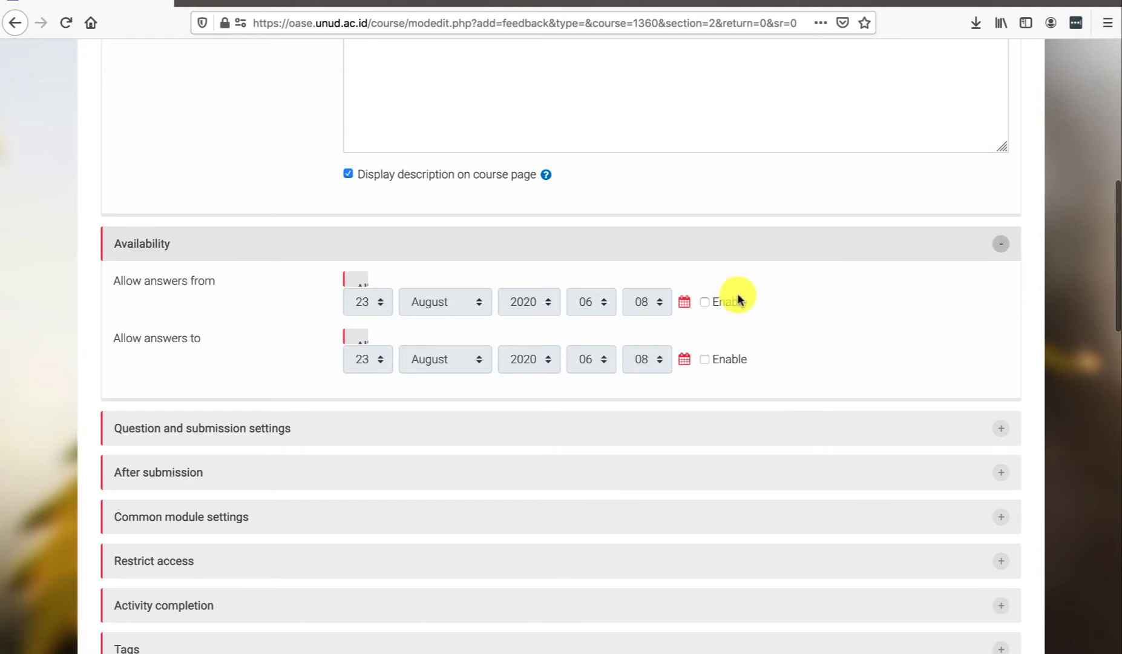
pyautogui.click(704, 301)
pyautogui.click(705, 361)
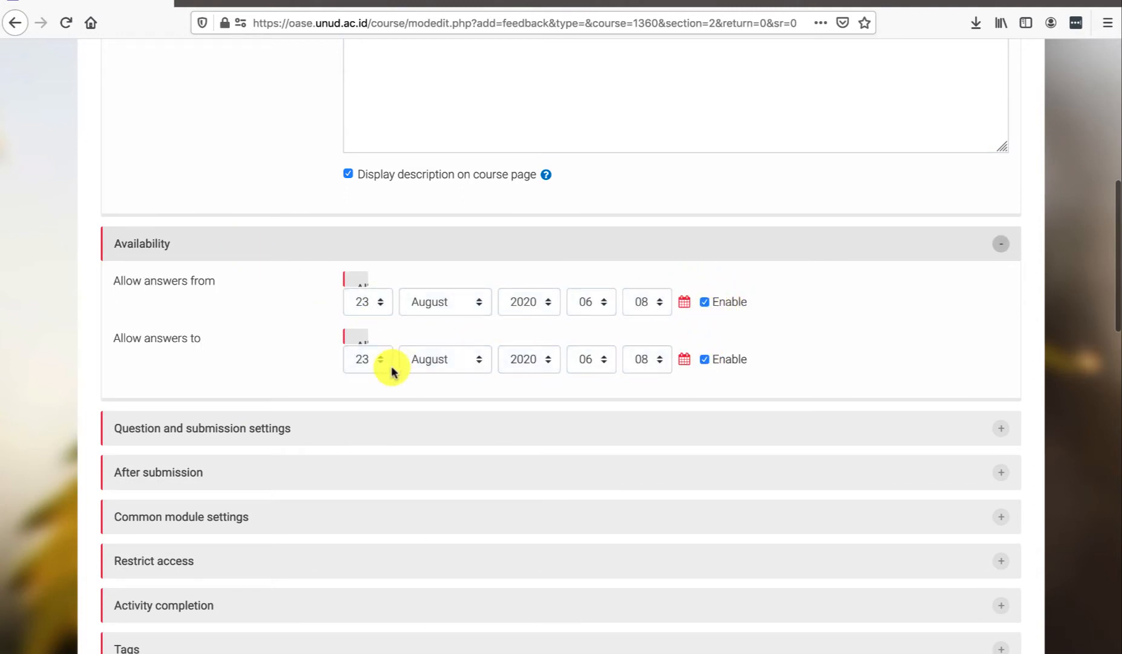
pyautogui.click(369, 361)
pyautogui.scroll(-1, 388, 285)
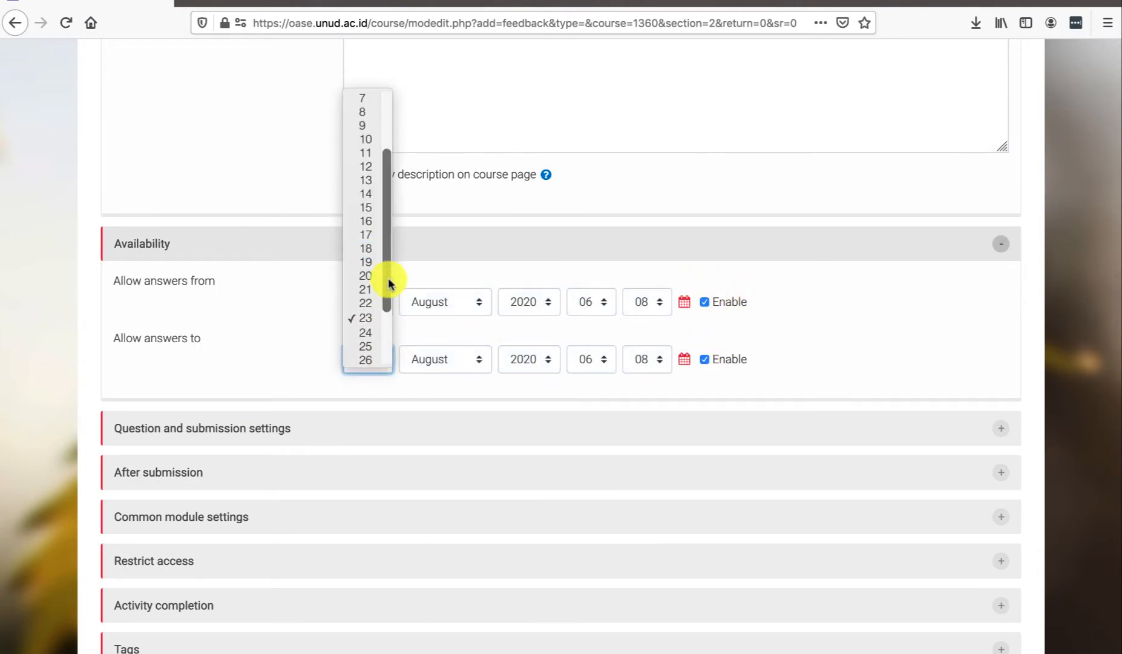
pyautogui.click(364, 328)
# Examine the available choices for recording user names and allowing multiple submissions in the question and submission settings.
pyautogui.scroll(-4, 269, 367)
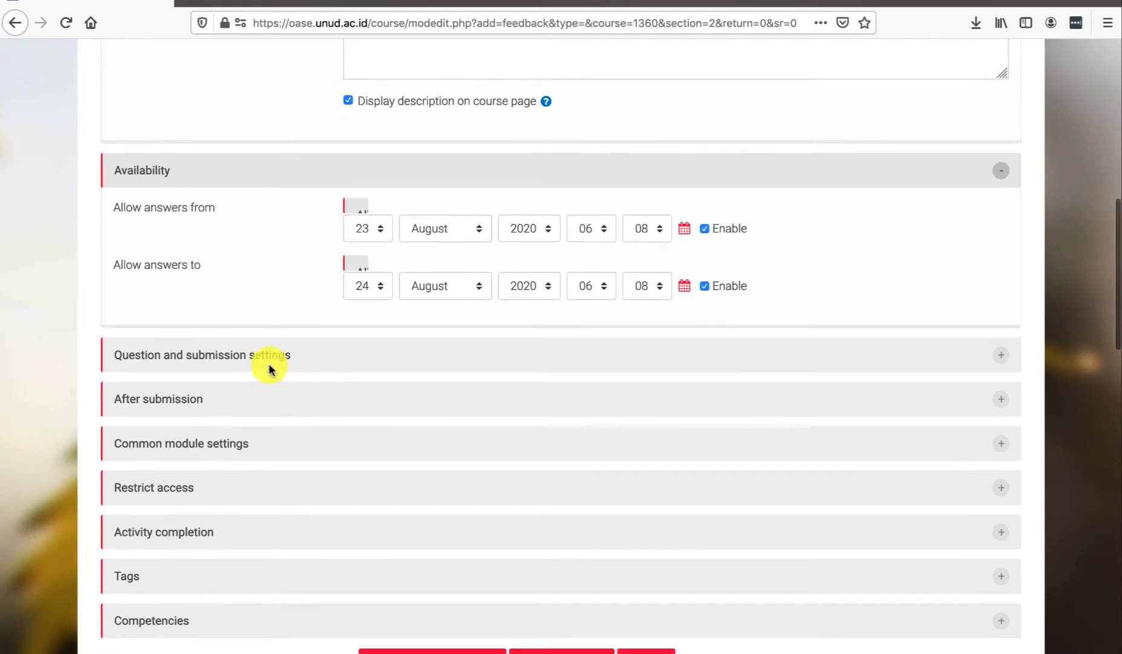
pyautogui.click(258, 286)
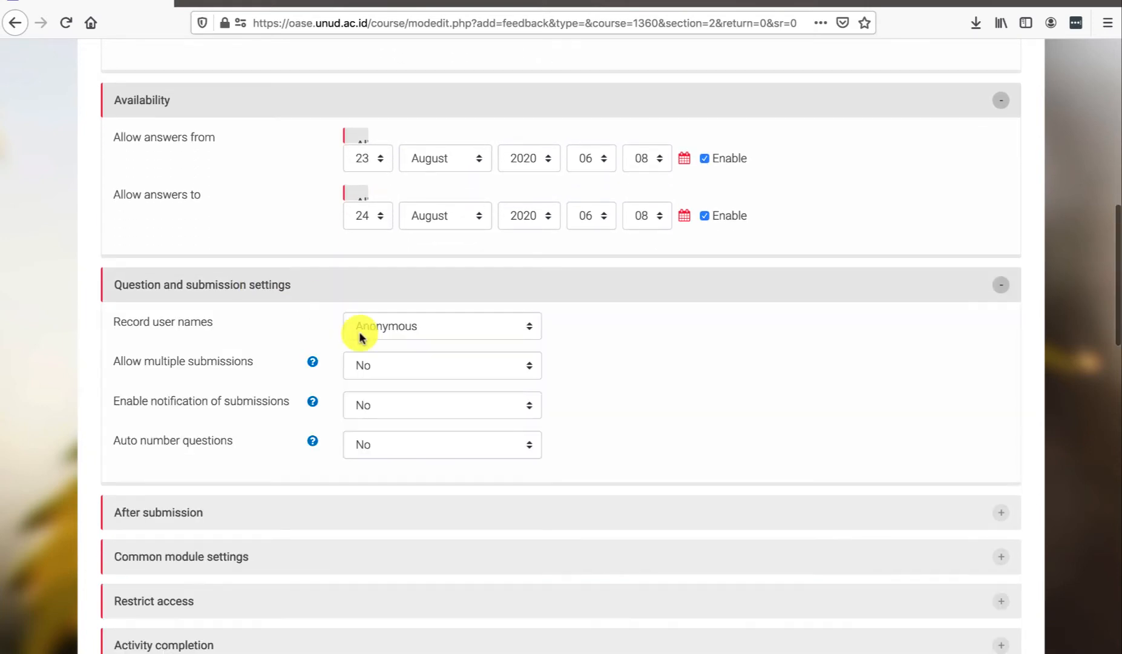
pyautogui.click(470, 333)
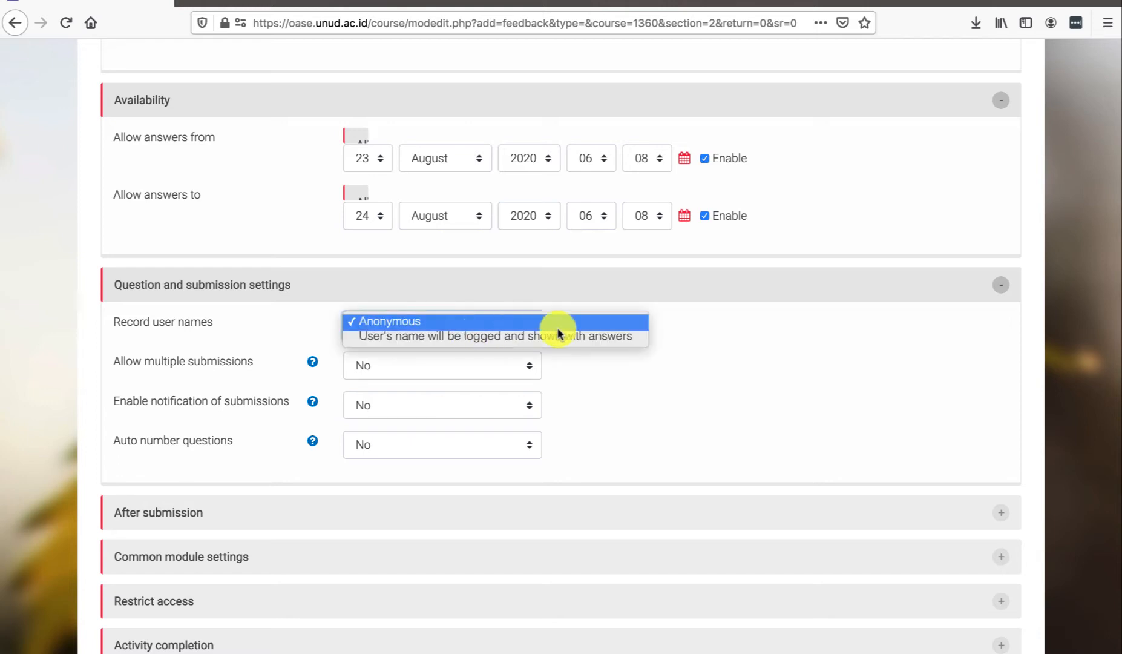
pyautogui.click(725, 331)
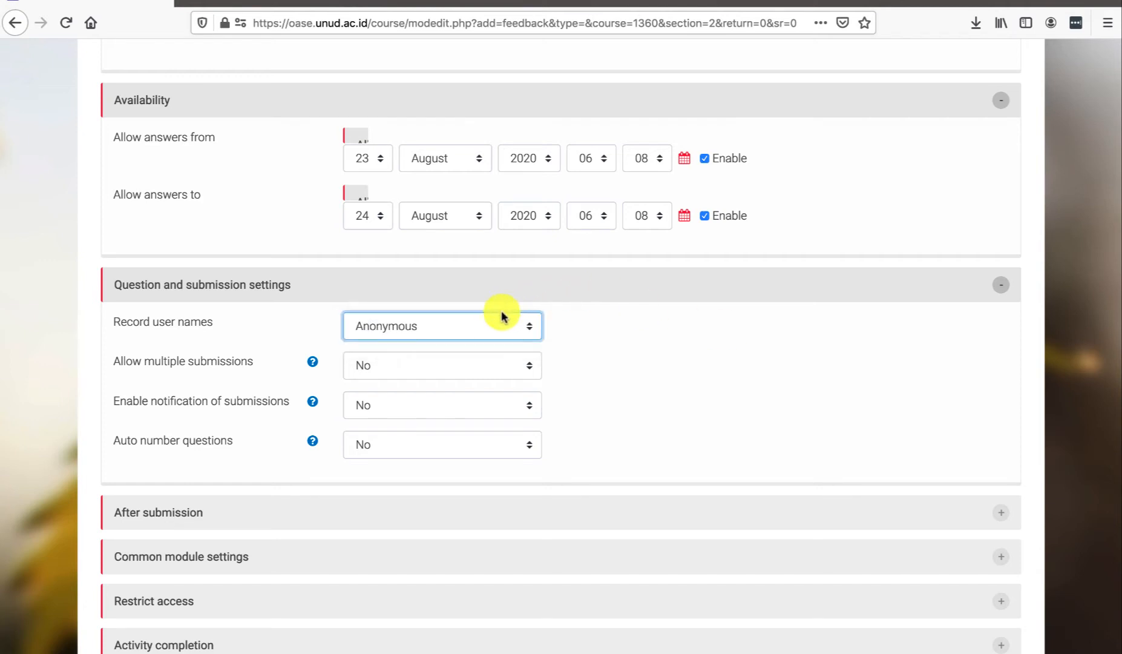
pyautogui.click(641, 357)
pyautogui.click(470, 336)
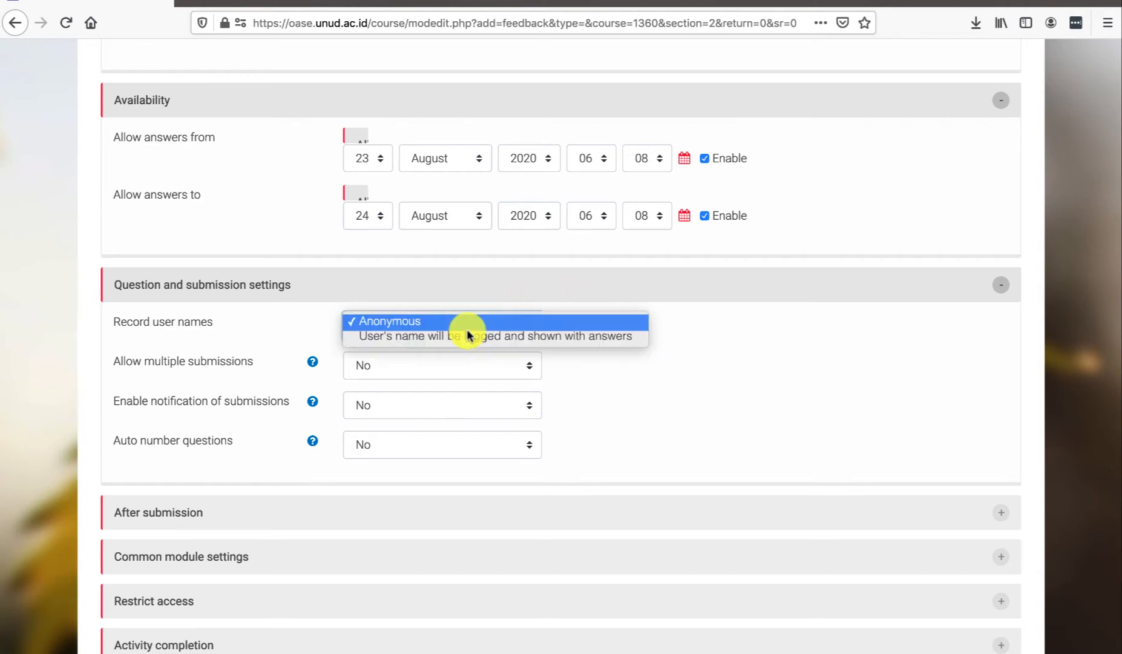
pyautogui.click(731, 334)
pyautogui.scroll(-2, 583, 388)
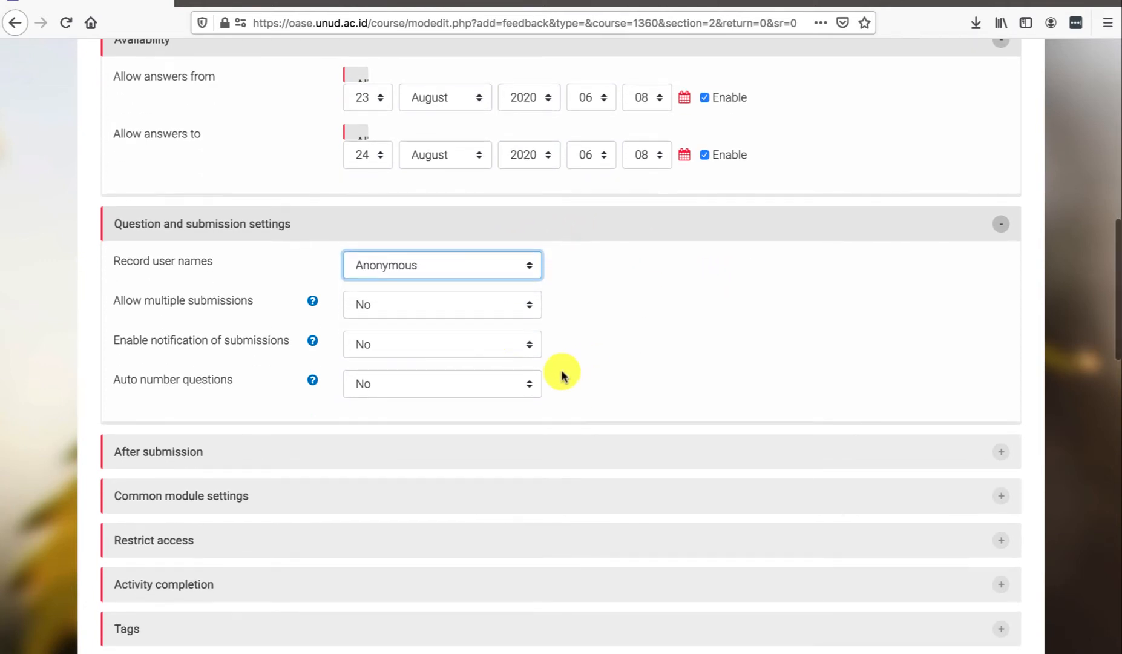
pyautogui.click(451, 306)
pyautogui.click(647, 297)
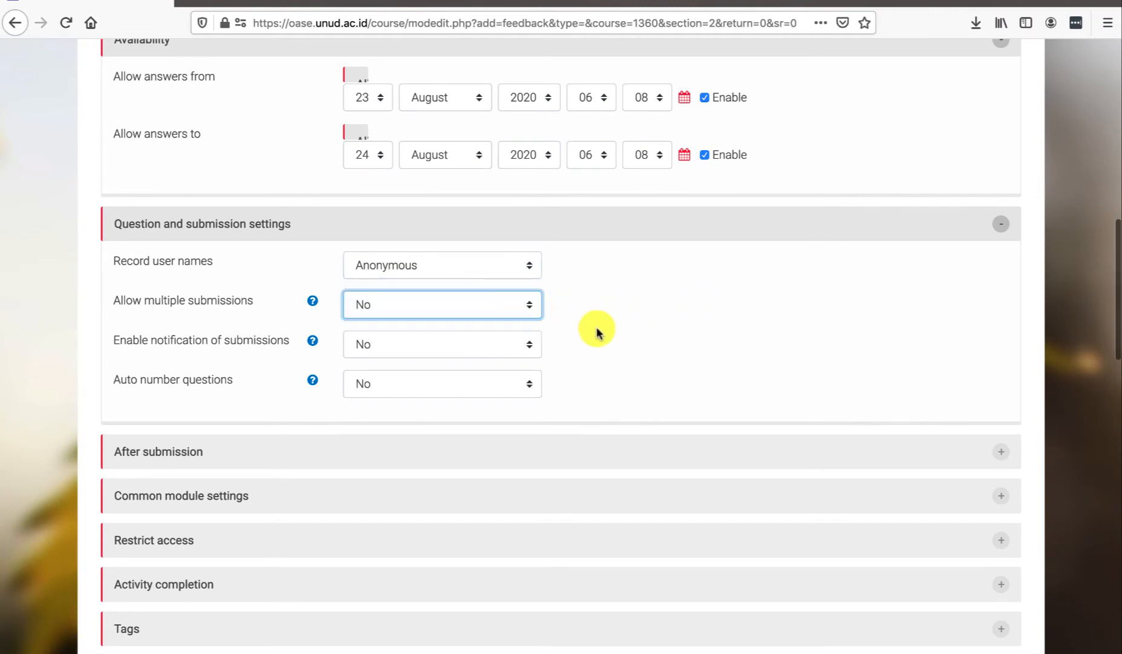
# Set automatic numbering of the feedback questions to Yes.
pyautogui.scroll(-3, 588, 324)
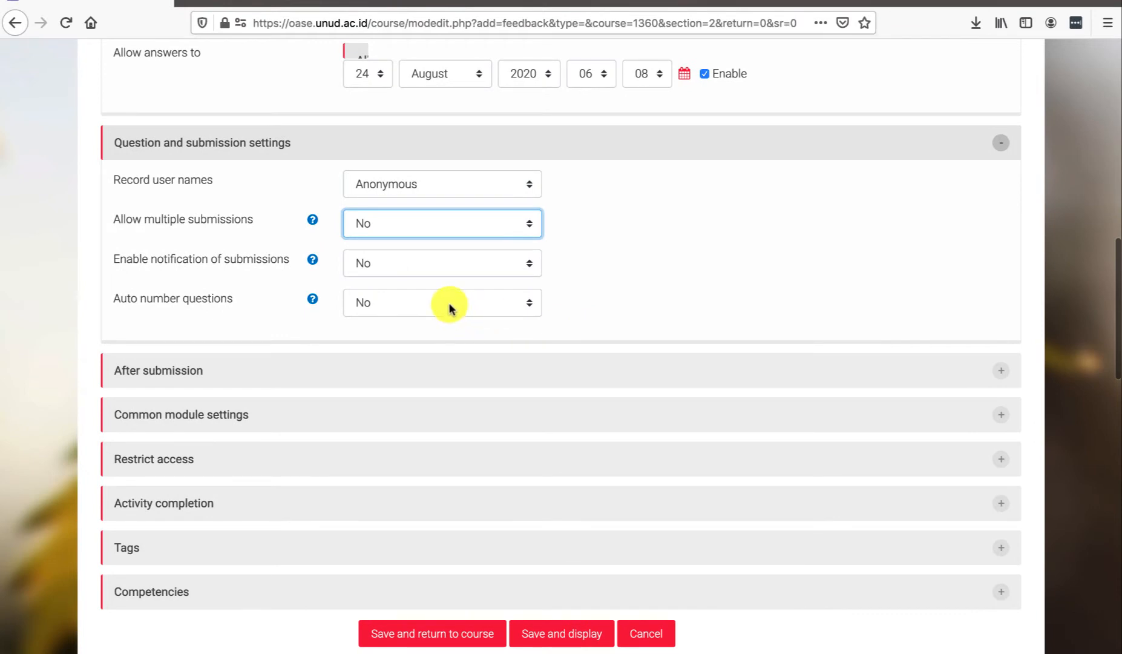
pyautogui.click(448, 306)
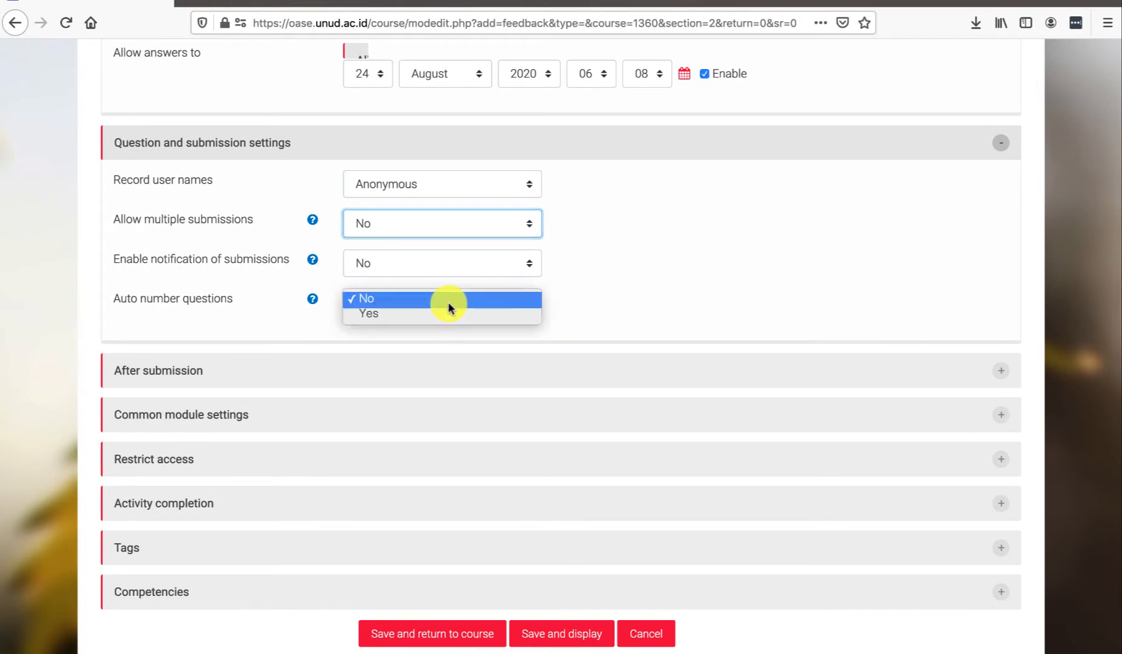
pyautogui.click(417, 316)
pyautogui.click(724, 284)
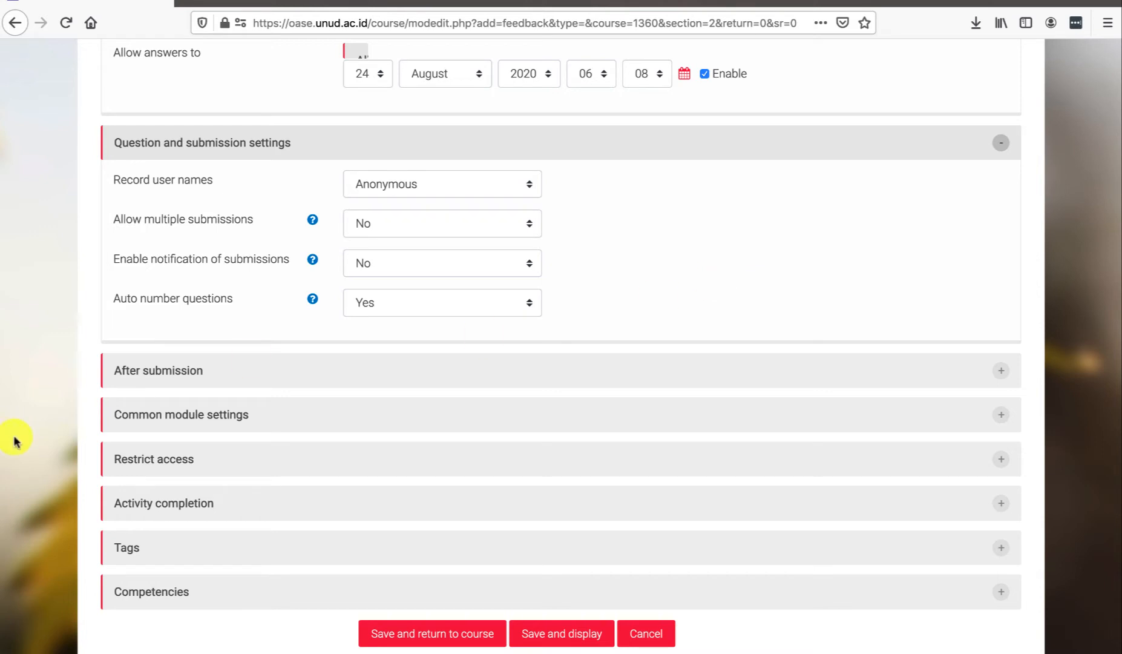
# Save the new feedback activity and display its overview.
pyautogui.scroll(-2, 262, 575)
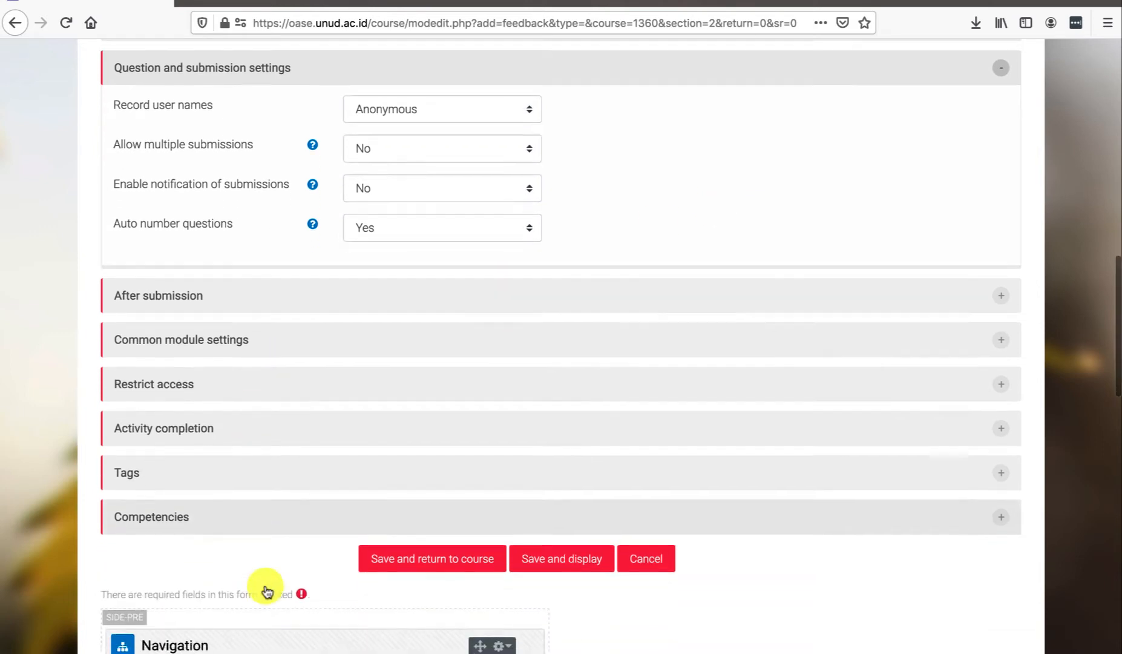
pyautogui.click(552, 522)
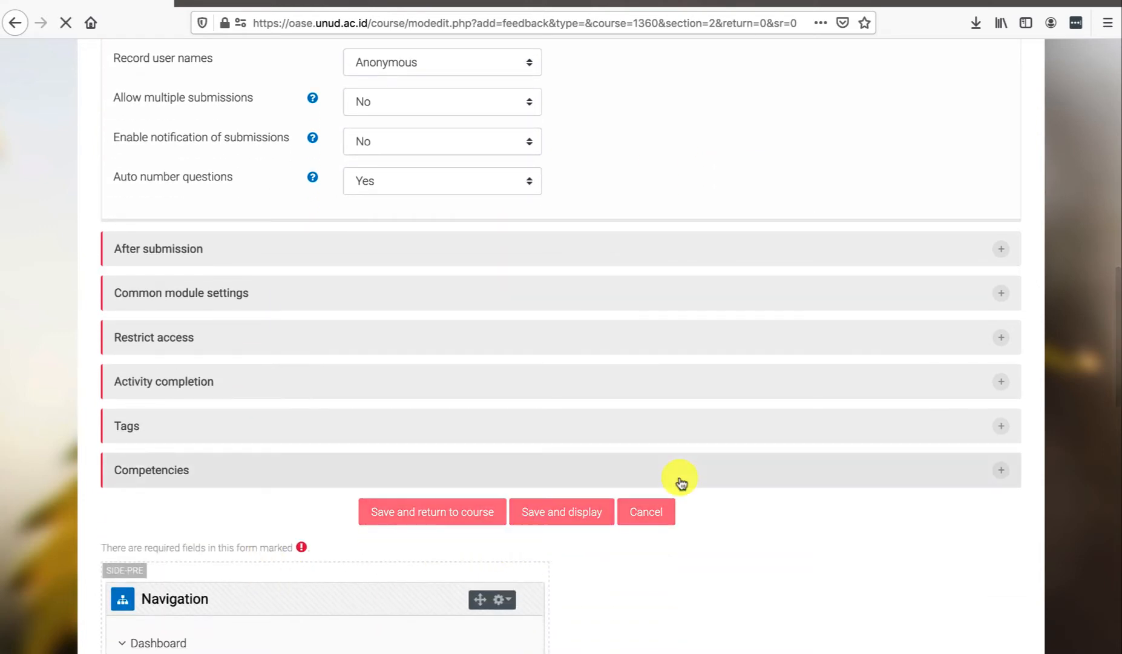
pyautogui.scroll(-3, 680, 477)
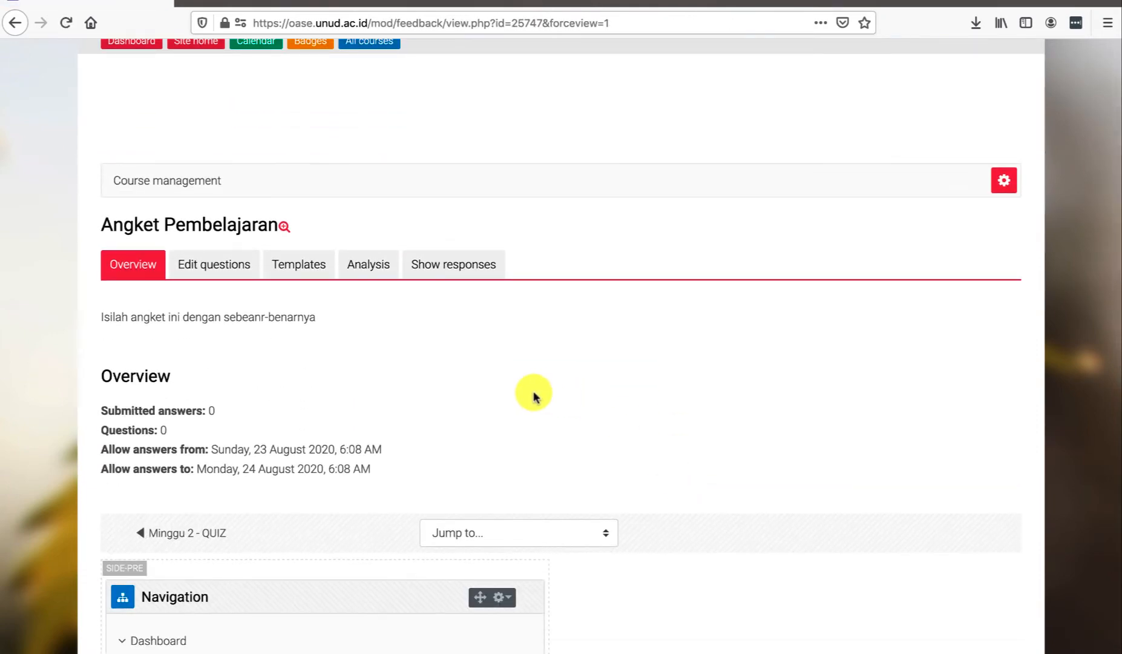
# Switch to the questionnaire in Word and copy the full text of question 1 under PELAKSANAAN PERKULIAHAN.
pyautogui.press('super+Tab')
pyautogui.press('super+Tab')
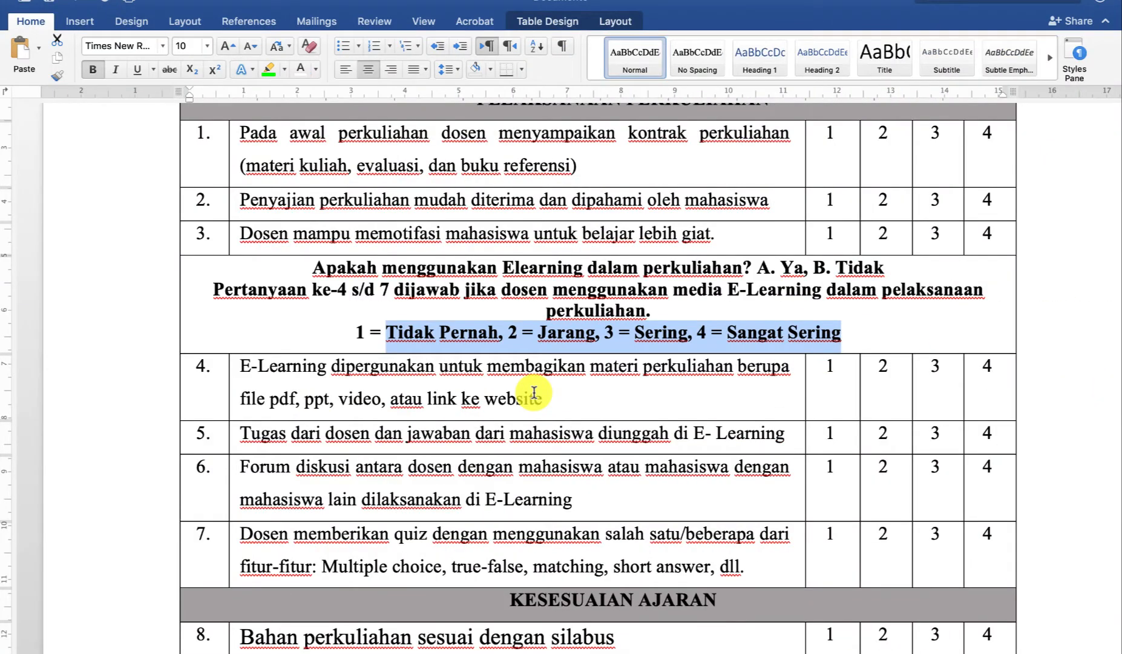
pyautogui.click(450, 175)
pyautogui.scroll(5, 513, 188)
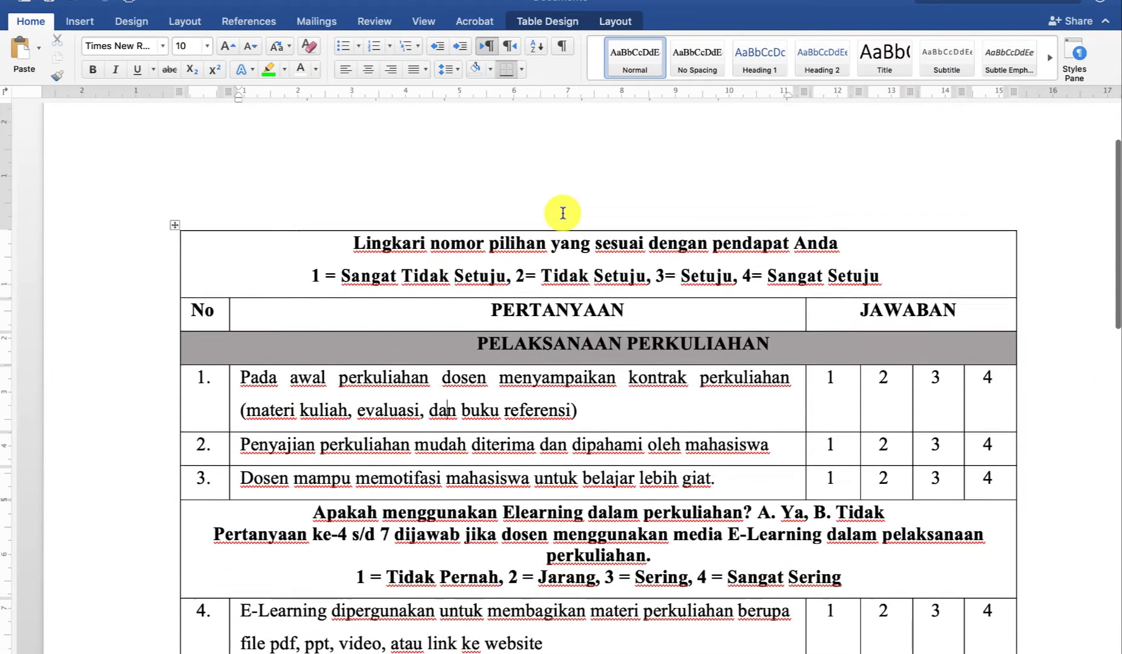
pyautogui.scroll(-1, 563, 212)
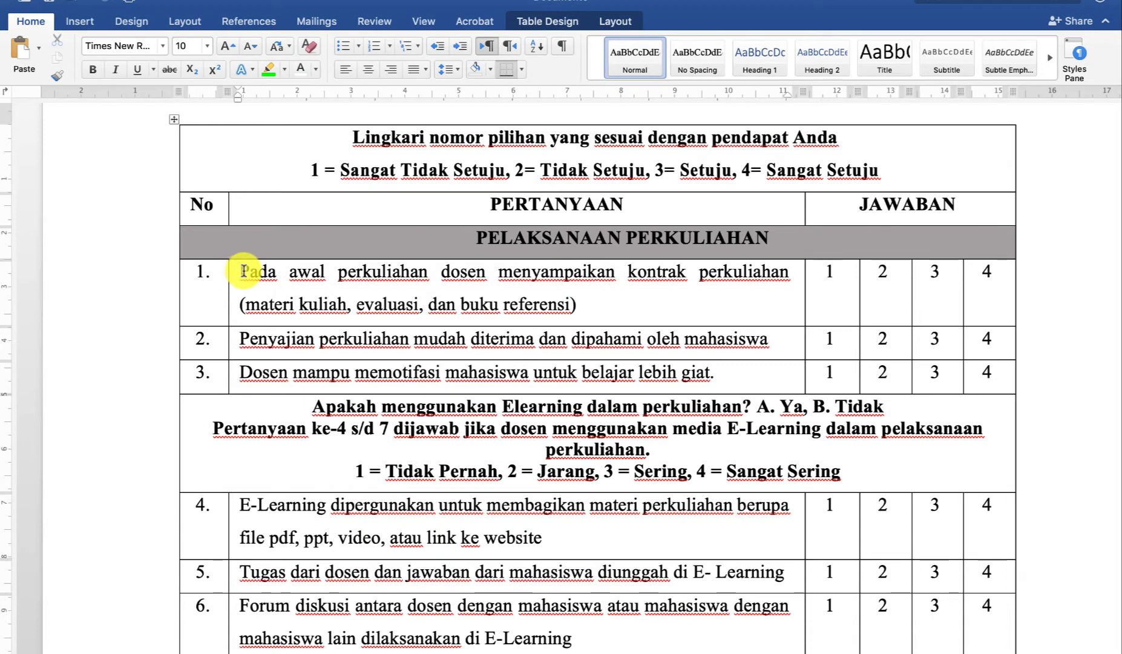
pyautogui.moveTo(241, 271); pyautogui.dragTo(587, 320)
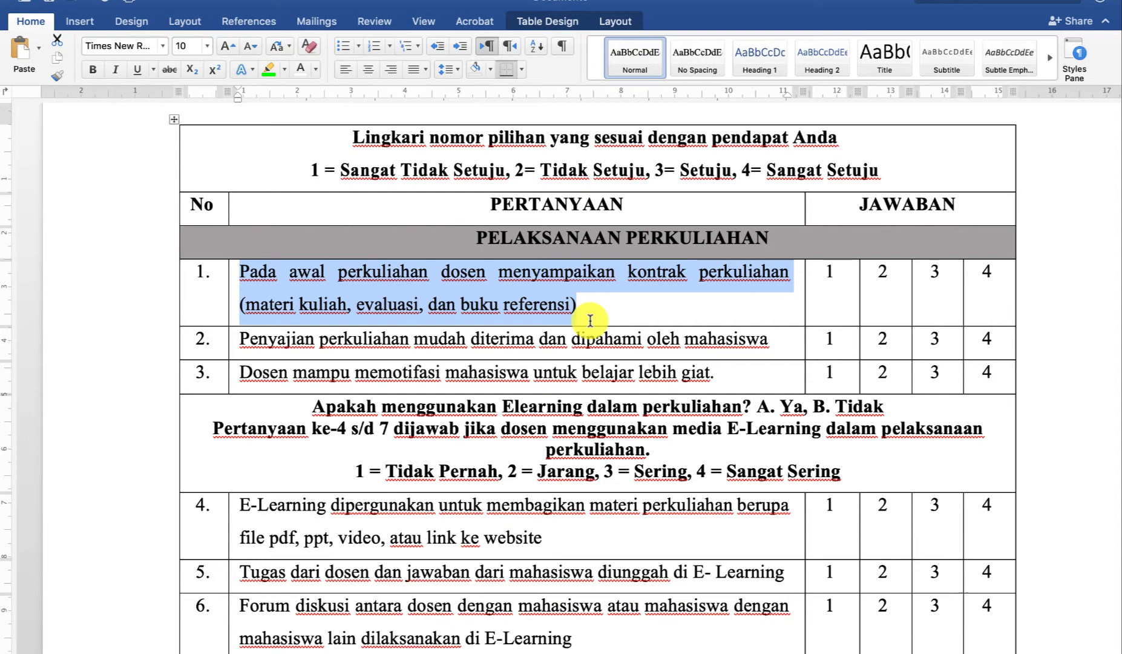
# Return to the feedback activity in the browser, open its question editing, and add a Multiple choice question.
pyautogui.hotkey('ctrl', 'Left')
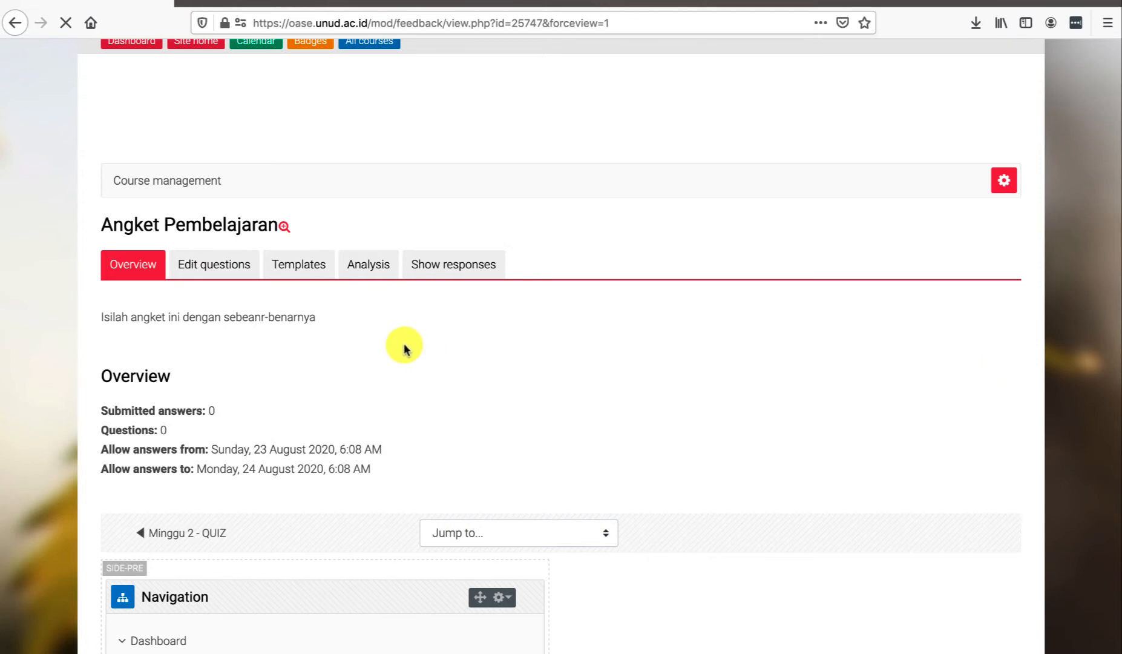
pyautogui.scroll(-5, 376, 339)
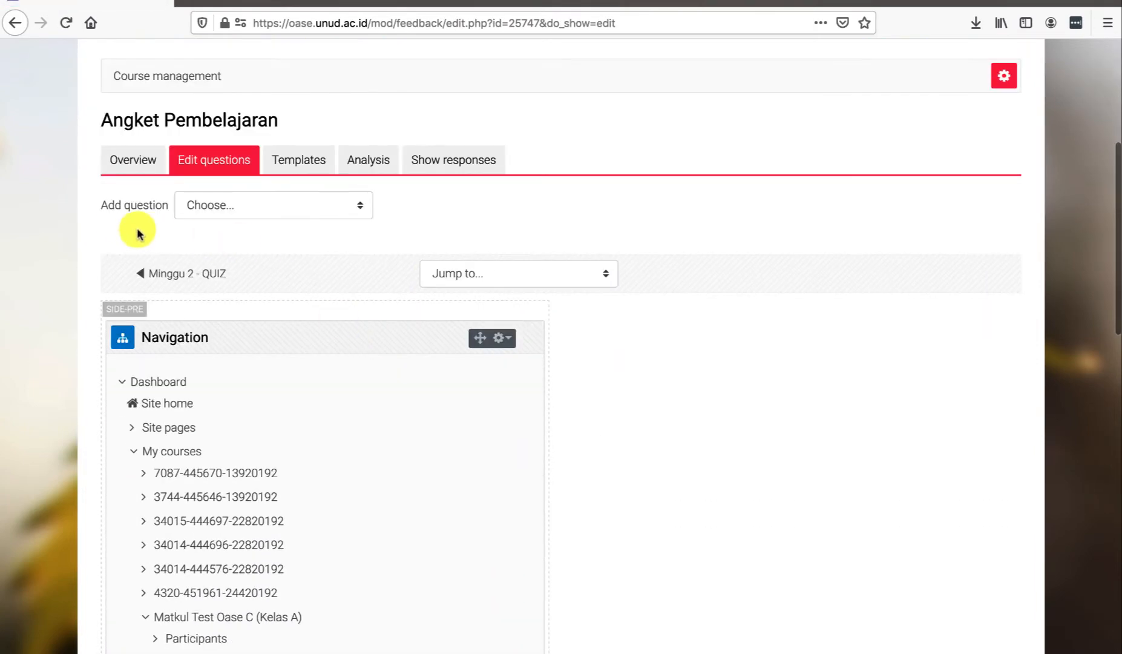
pyautogui.click(245, 208)
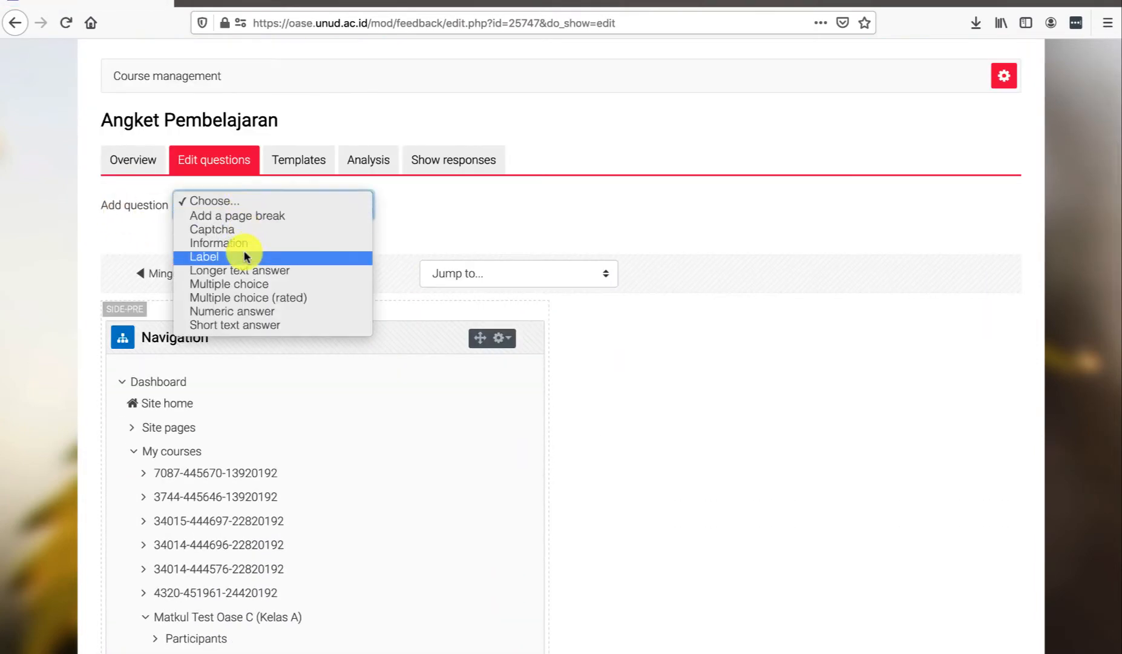
pyautogui.click(240, 283)
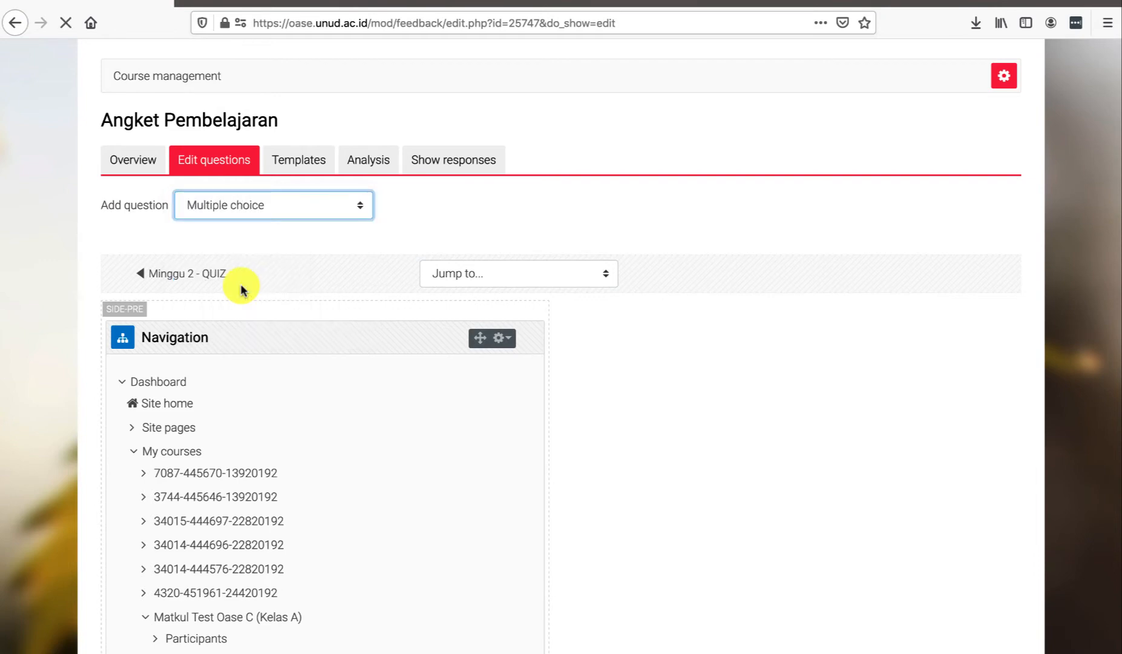
pyautogui.scroll(-4, 359, 404)
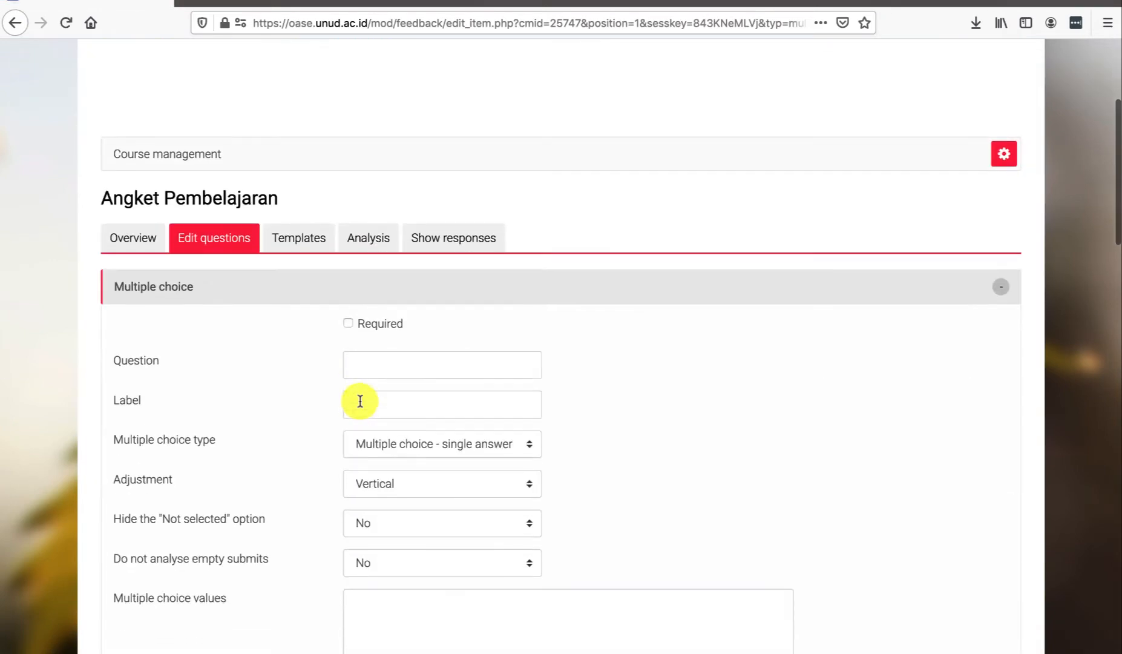
# Mark the question as required and paste "Pada awal perkuliahan dosen menyampaikan kontrak perkuliahan (materi kuliah, evaluasi, dan buku referensi)" as its question text.
pyautogui.click(348, 323)
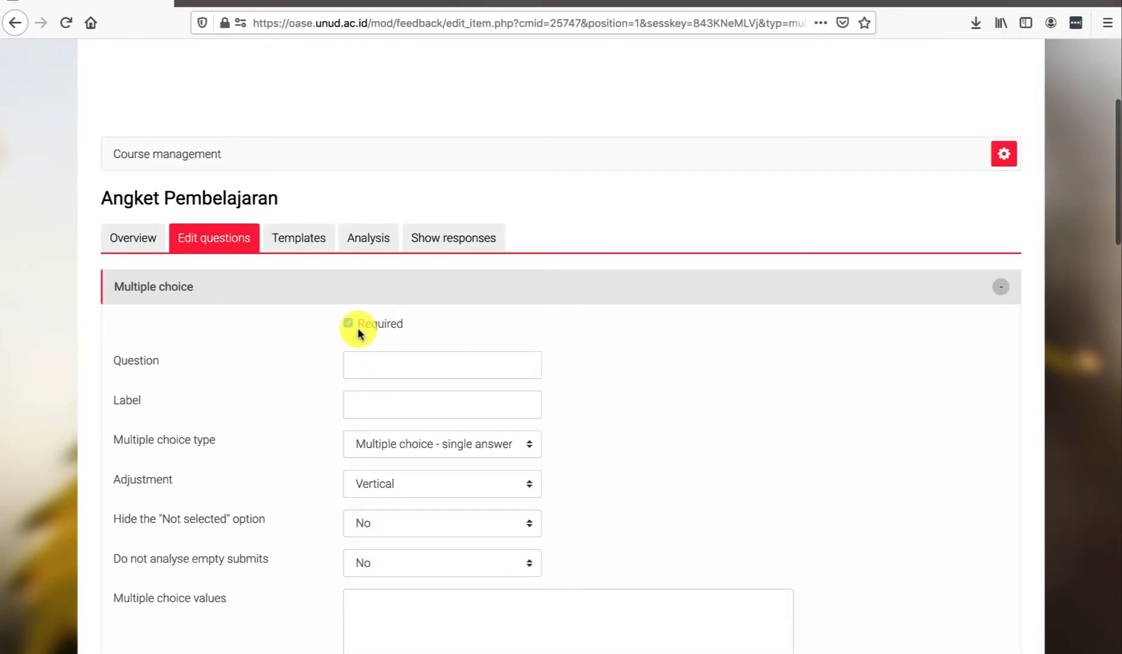
pyautogui.click(370, 363)
pyautogui.hotkey('ctrl', 'v')
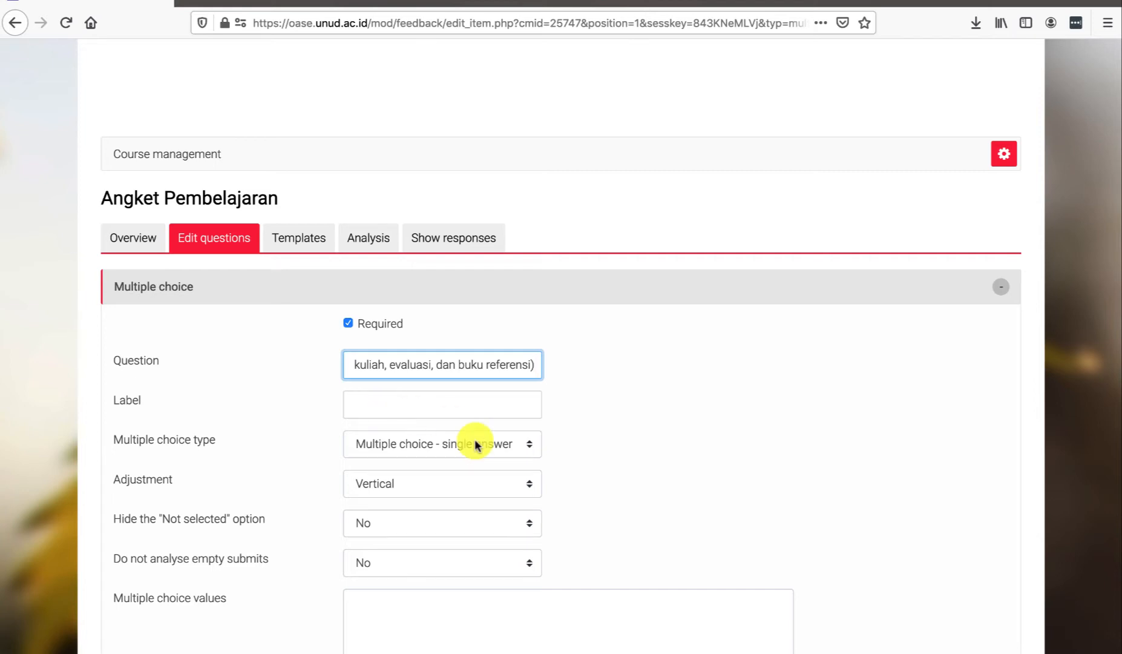
# Keep the question type as Multiple choice - single answer, set its adjustment to Horizontal, and hide the "Not selected" option.
pyautogui.scroll(-1, 476, 439)
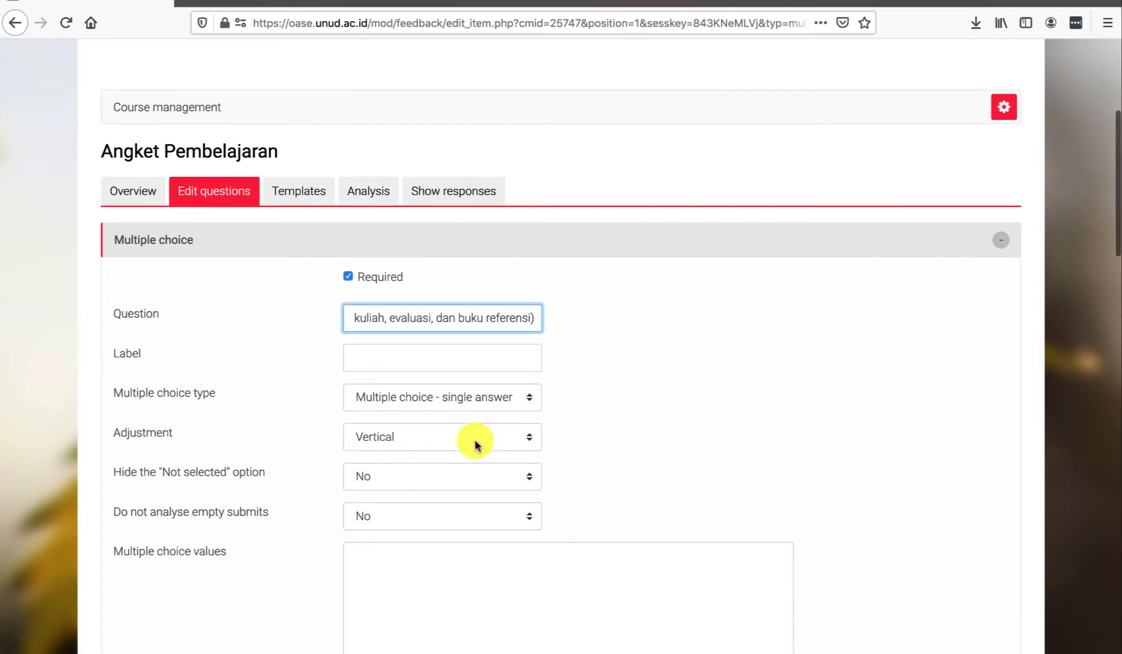
pyautogui.click(460, 398)
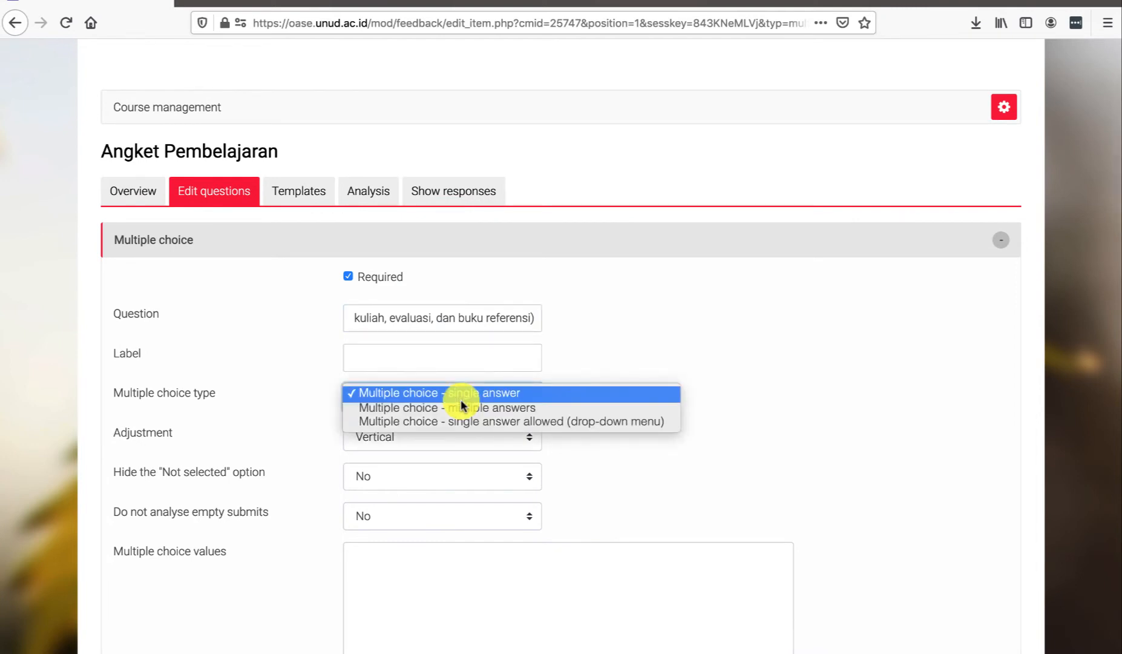
pyautogui.click(460, 398)
pyautogui.scroll(-3, 623, 369)
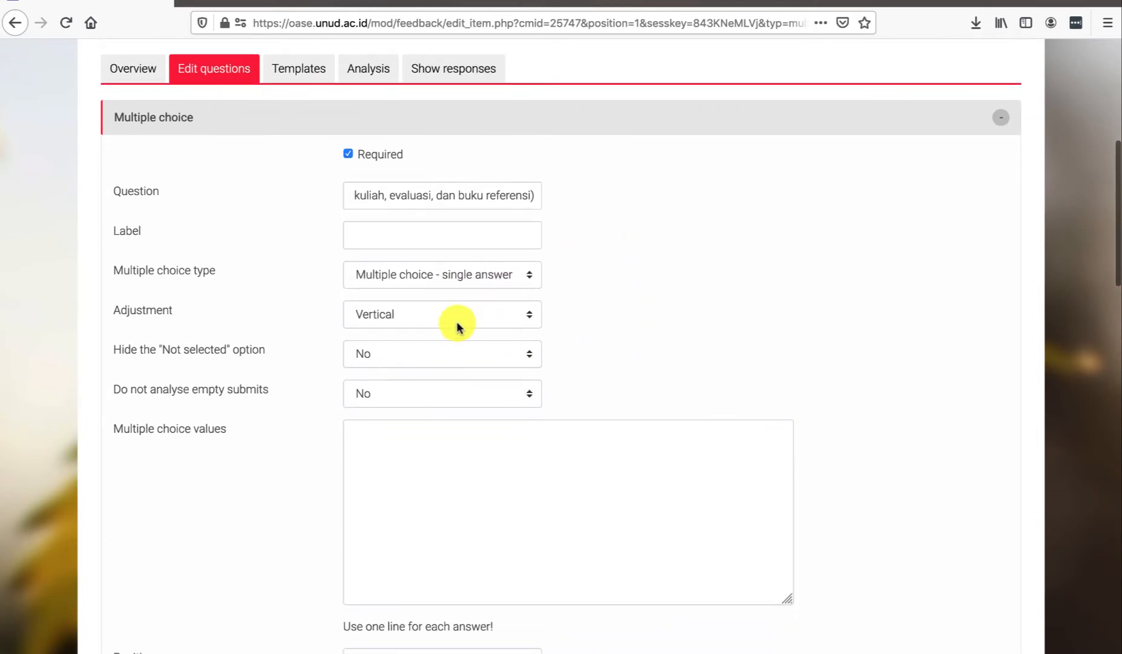
pyautogui.click(457, 321)
pyautogui.click(448, 322)
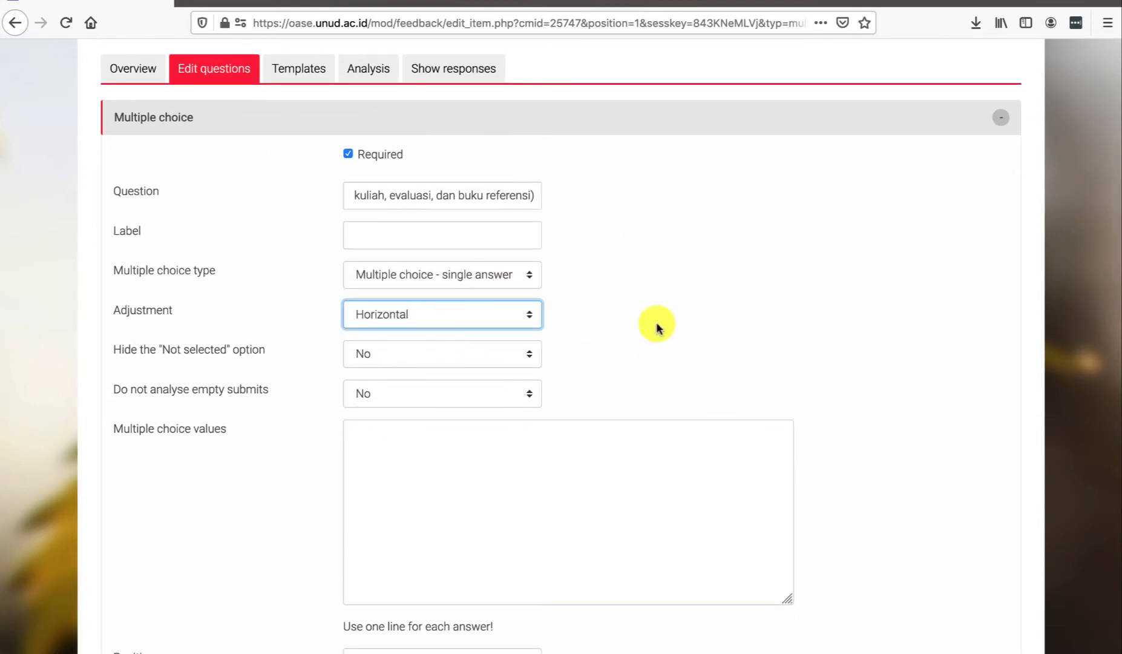
pyautogui.scroll(-3, 657, 327)
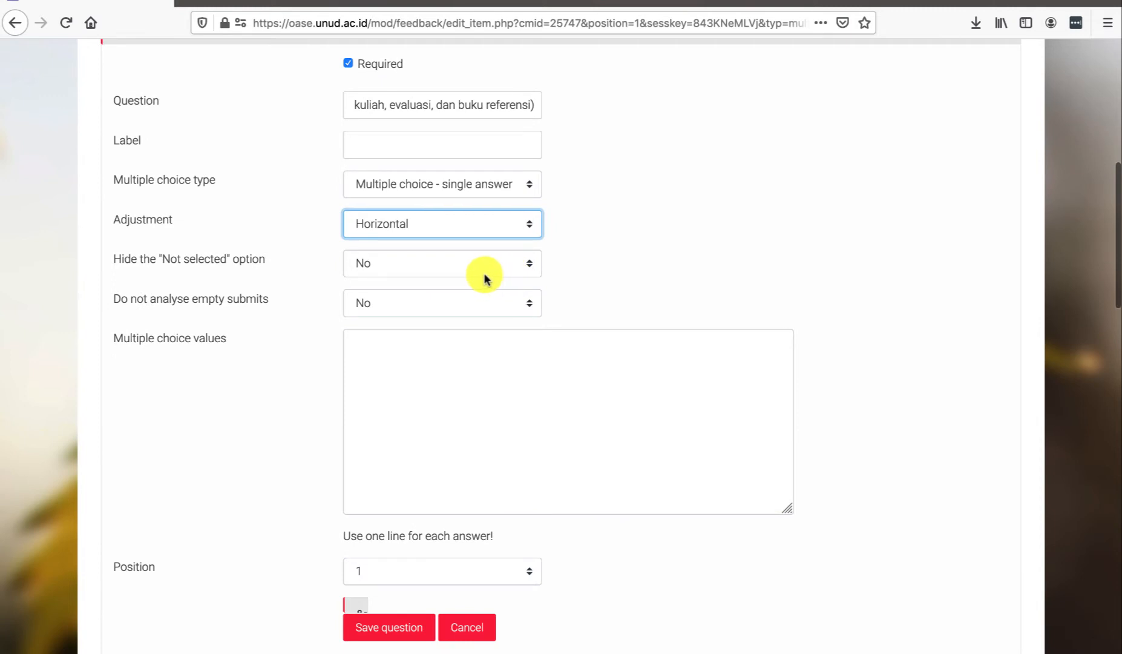
pyautogui.click(476, 264)
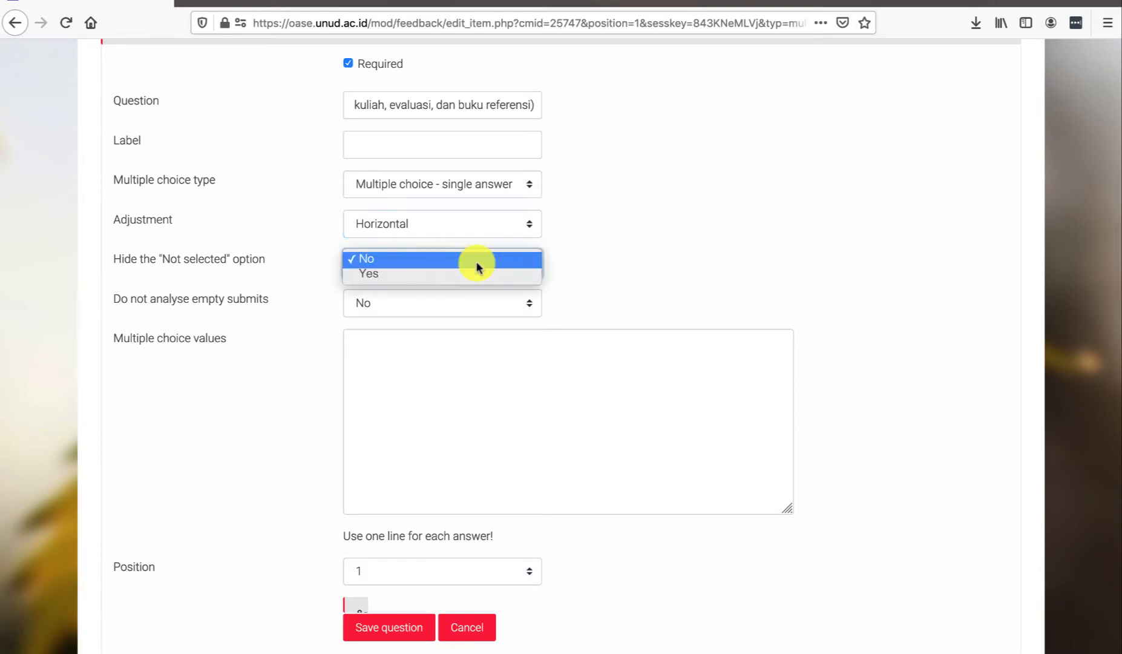
pyautogui.click(453, 274)
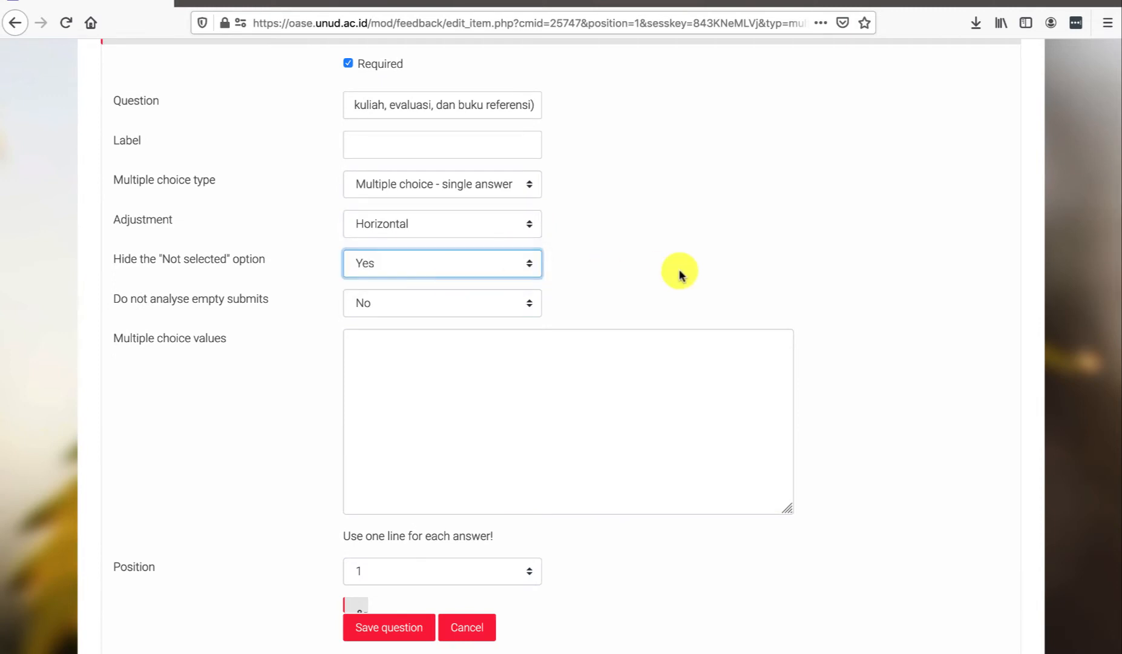
# Enter Tidak Pernah, Jarang, Sering and Sangat Sering from the Word questionnaire as answer values, one per line, and save the question.
pyautogui.scroll(-1, 678, 272)
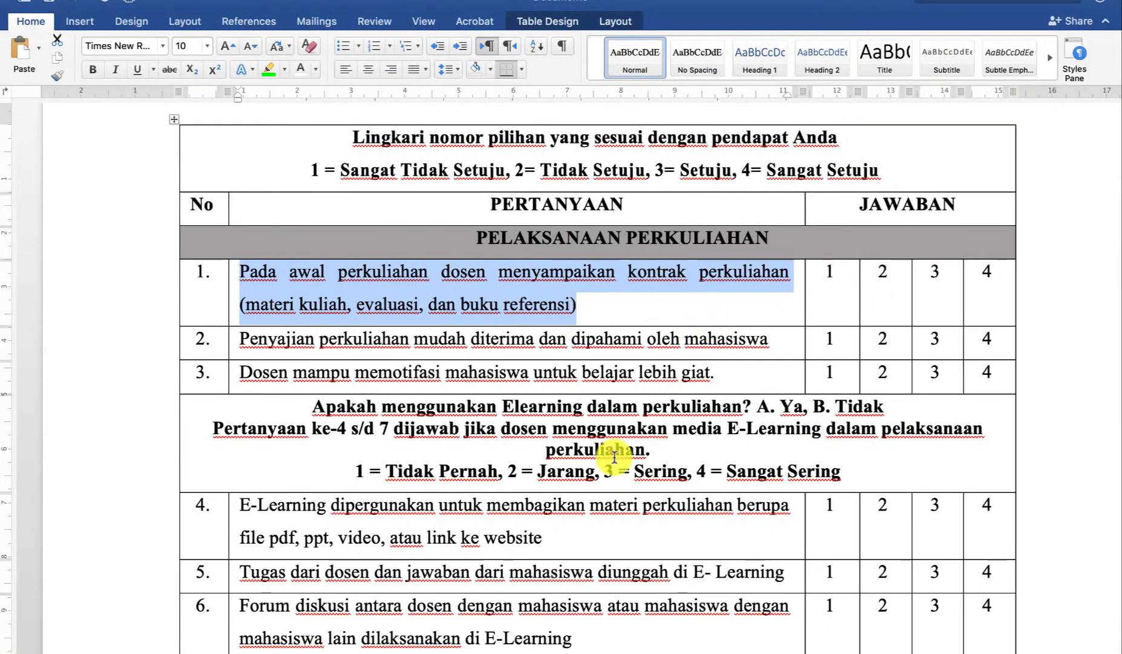
pyautogui.click(424, 472)
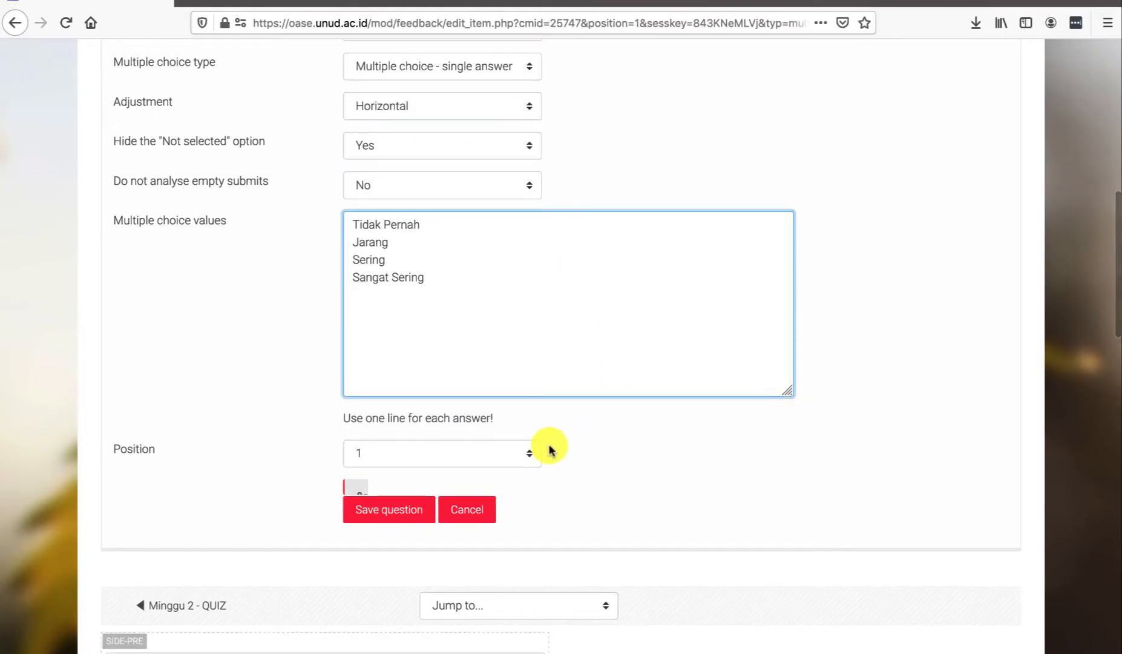
pyautogui.click(392, 515)
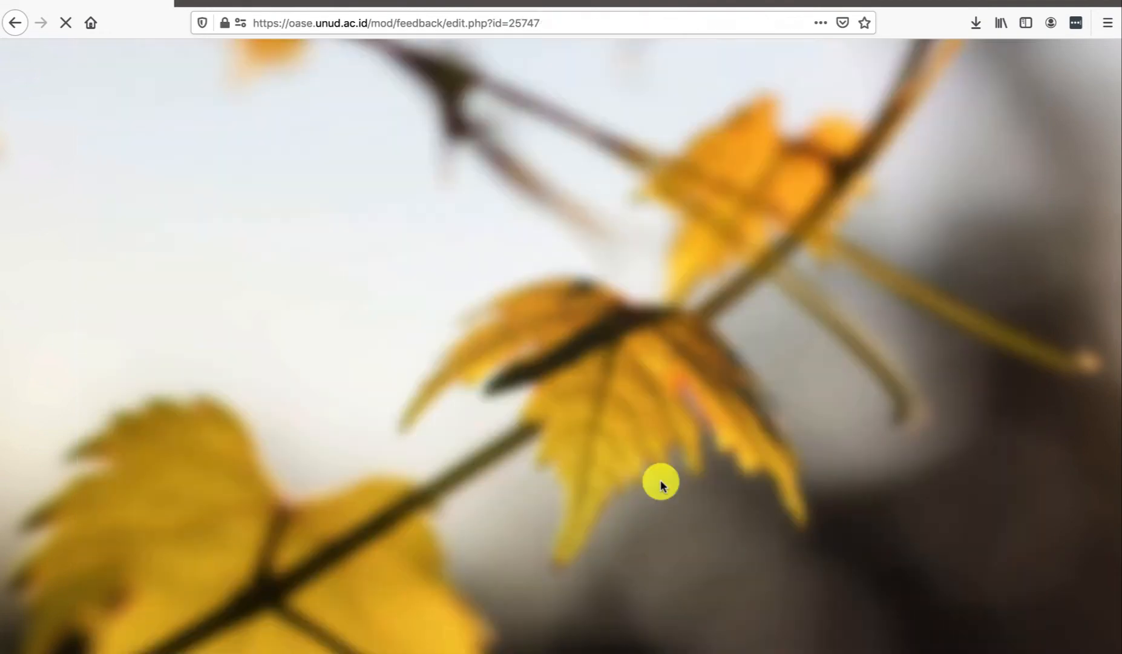
pyautogui.scroll(-3, 660, 480)
pyautogui.scroll(-3, 661, 480)
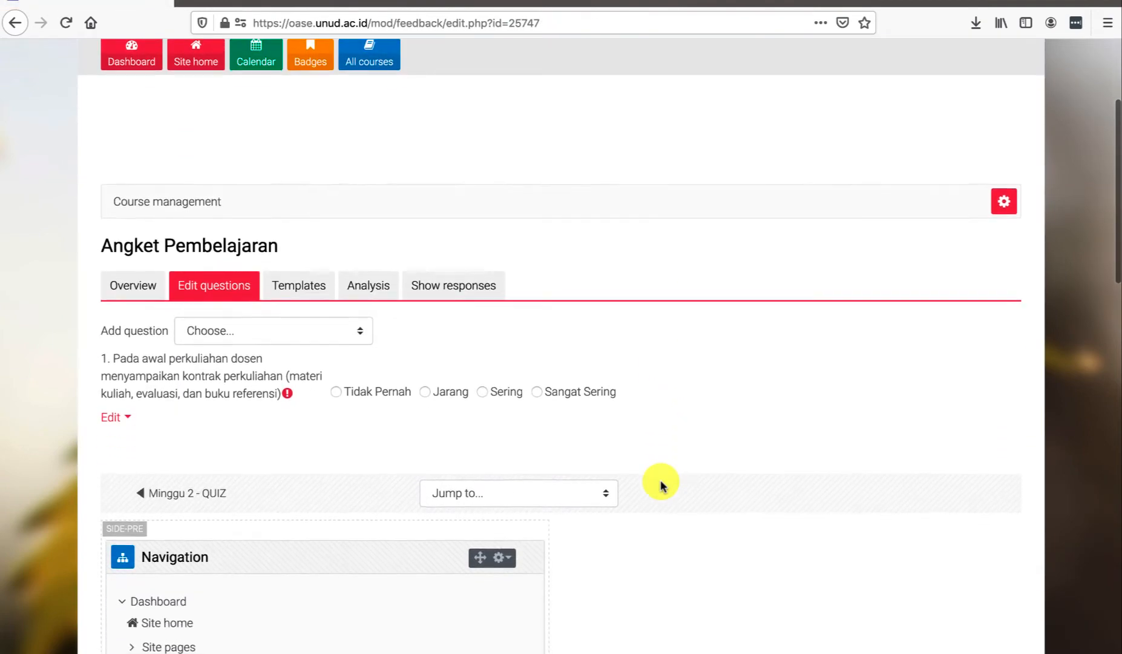
pyautogui.scroll(-1, 661, 483)
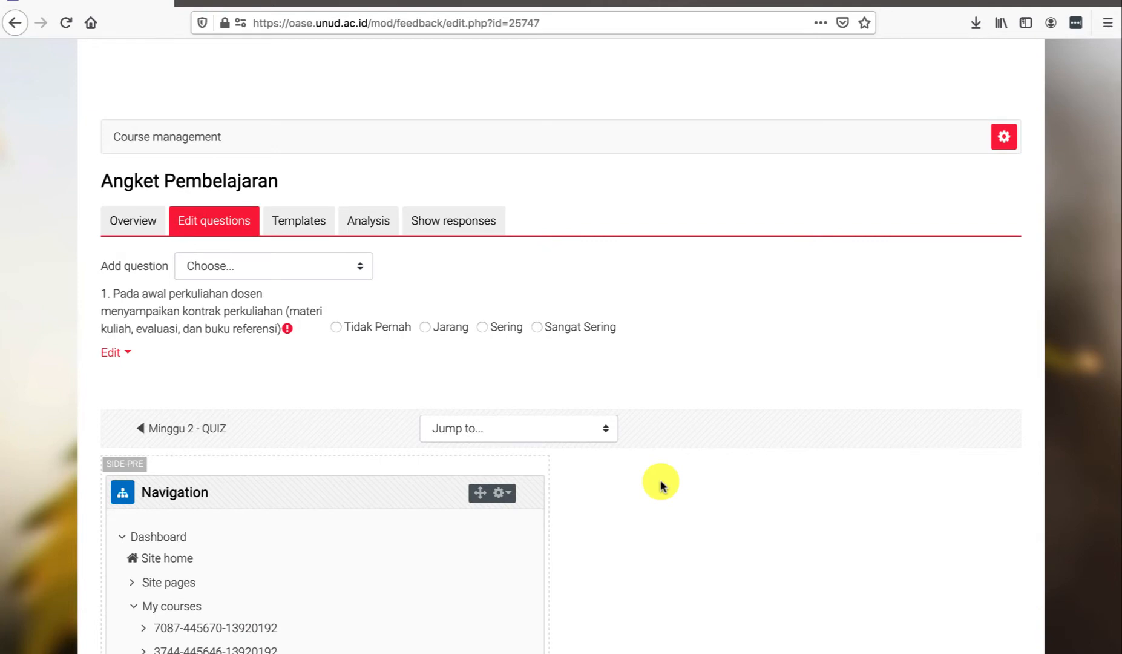
# Add another Multiple choice question, then switch to the Word questionnaire and copy the full text of question 2.
pyautogui.click(327, 270)
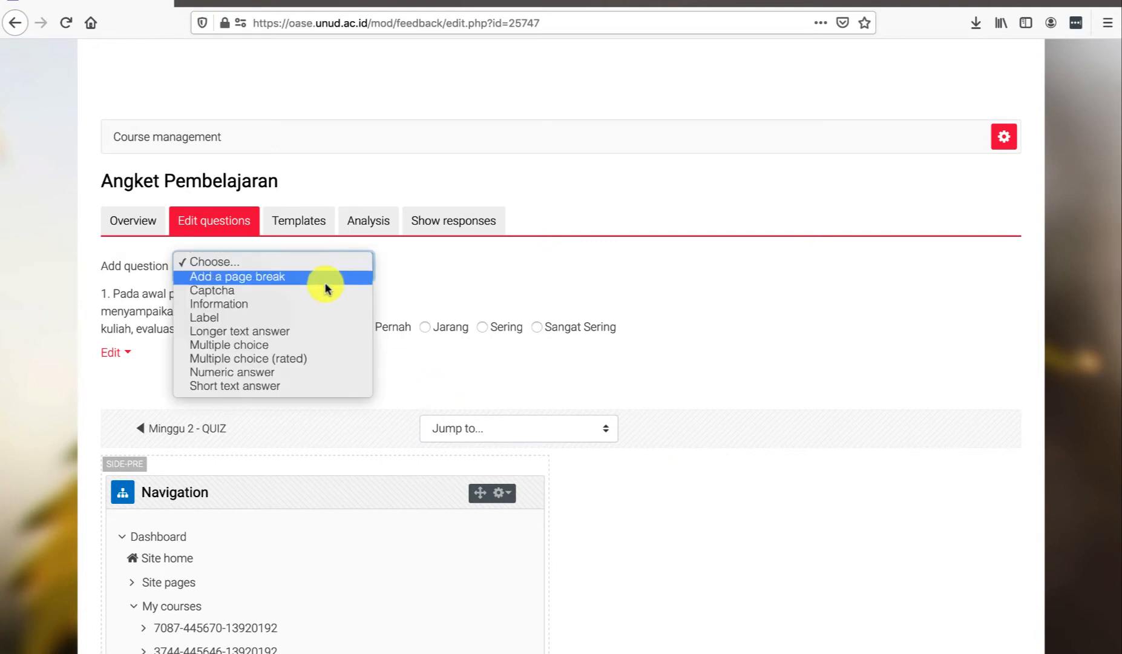
pyautogui.click(285, 345)
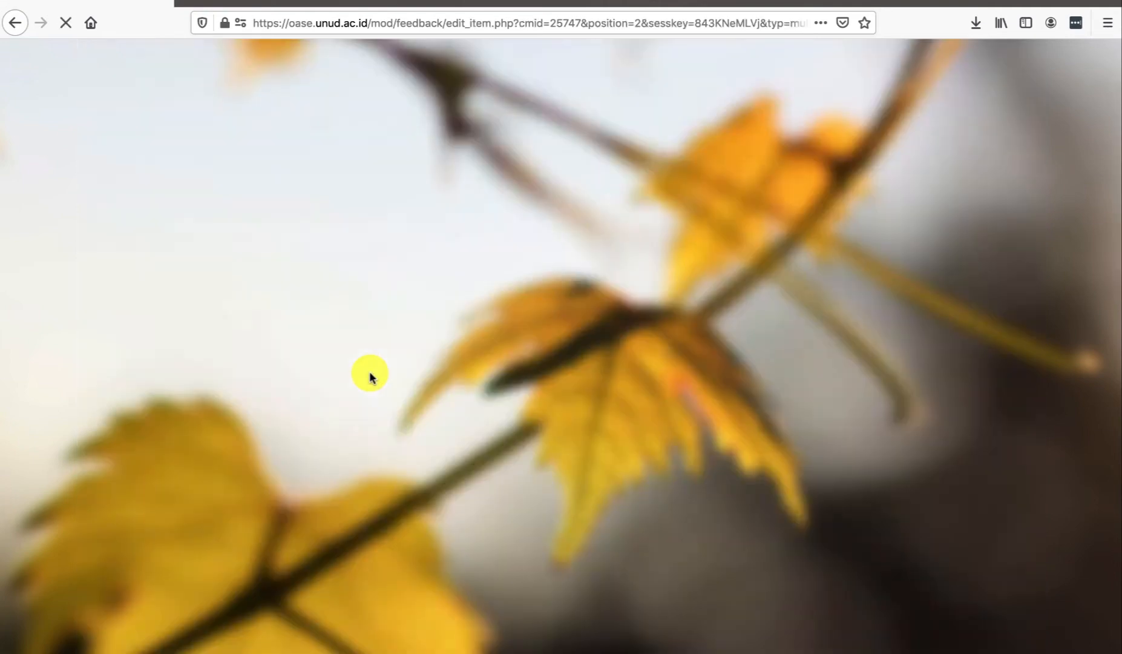
pyautogui.scroll(-2, 421, 416)
pyautogui.press('super+Tab')
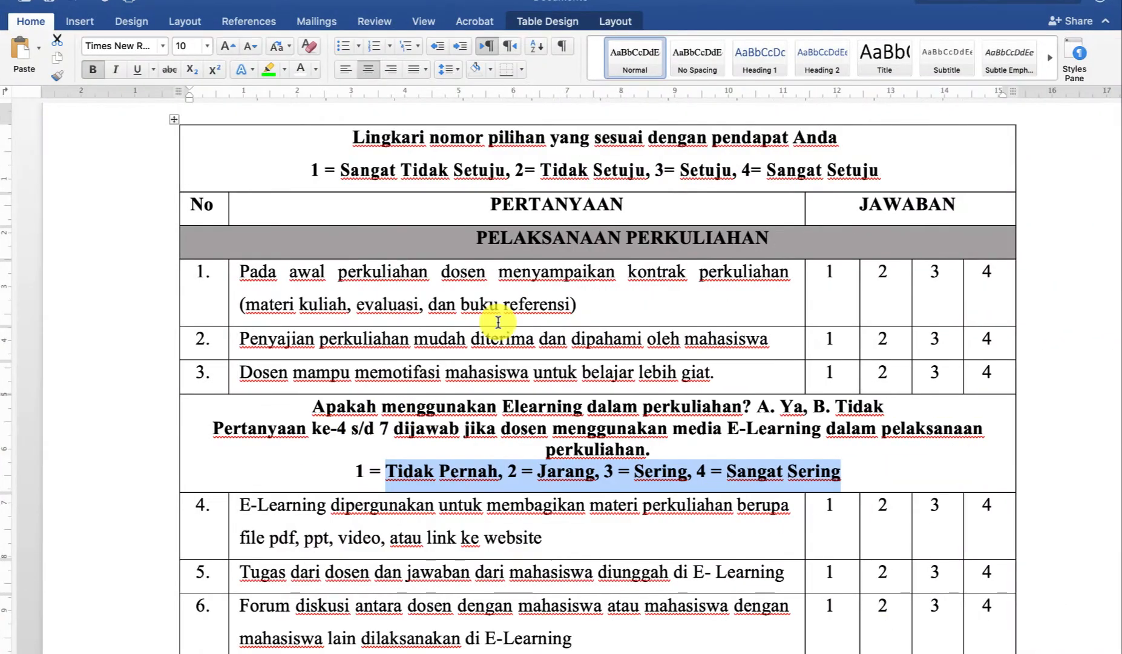
pyautogui.click(346, 339)
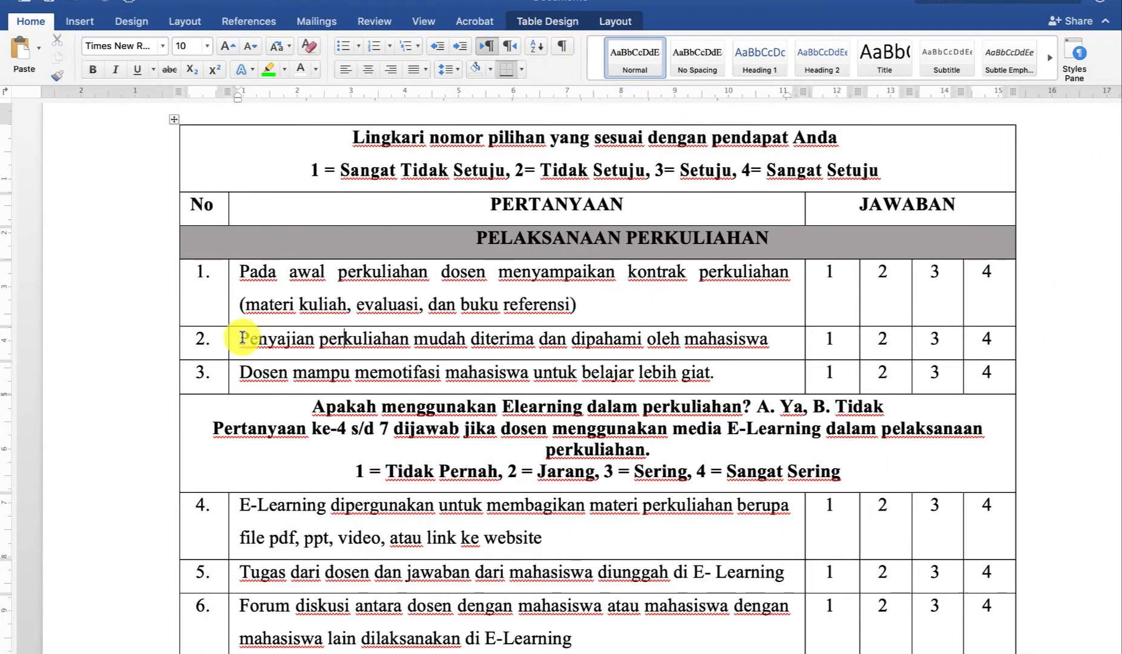
pyautogui.moveTo(241, 338); pyautogui.dragTo(733, 338)
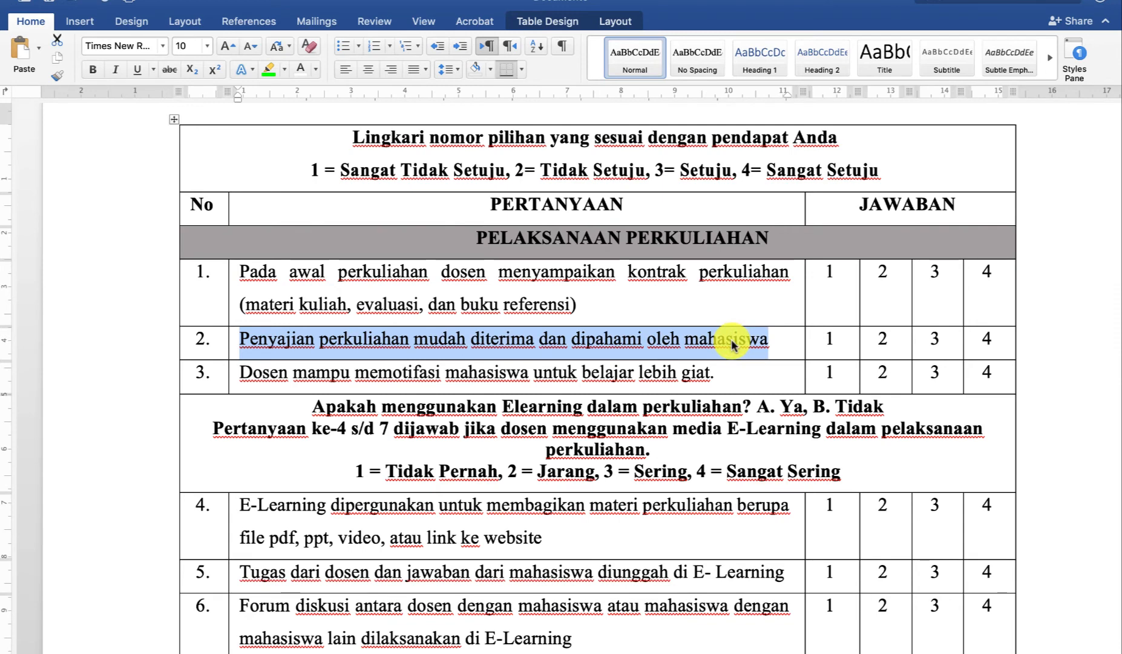
# Back in the browser, mark the new question as required and paste "Penyajian perkuliahan mudah diterima dan dipahami oleh mahasiswa" as its question text.
pyautogui.press('super+Tab')
pyautogui.scroll(-3, 376, 442)
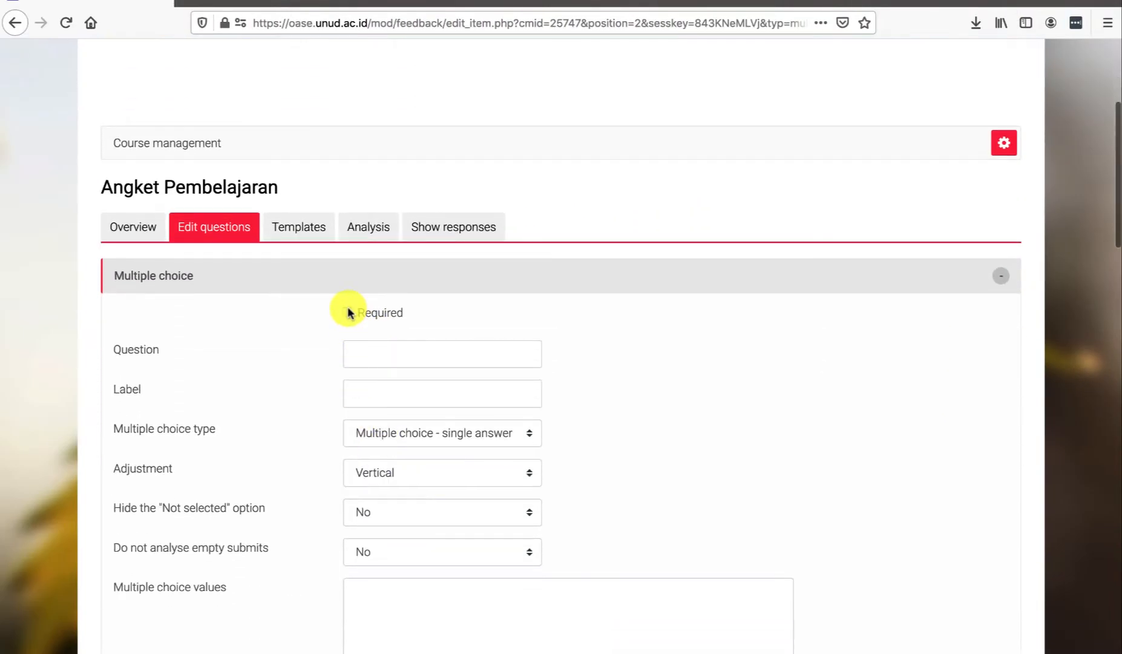
pyautogui.click(348, 312)
pyautogui.click(359, 357)
pyautogui.hotkey('ctrl', 'v')
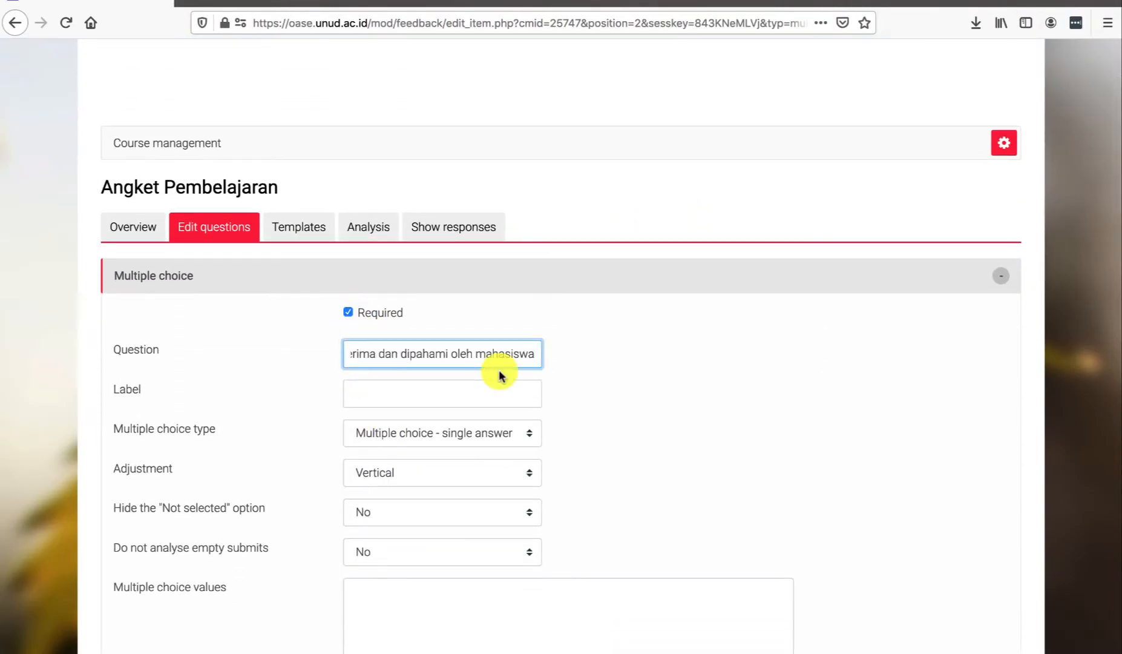
# Set the second question's adjustment to Horizontal and hide its "Not selected" option.
pyautogui.click(387, 475)
pyautogui.click(383, 488)
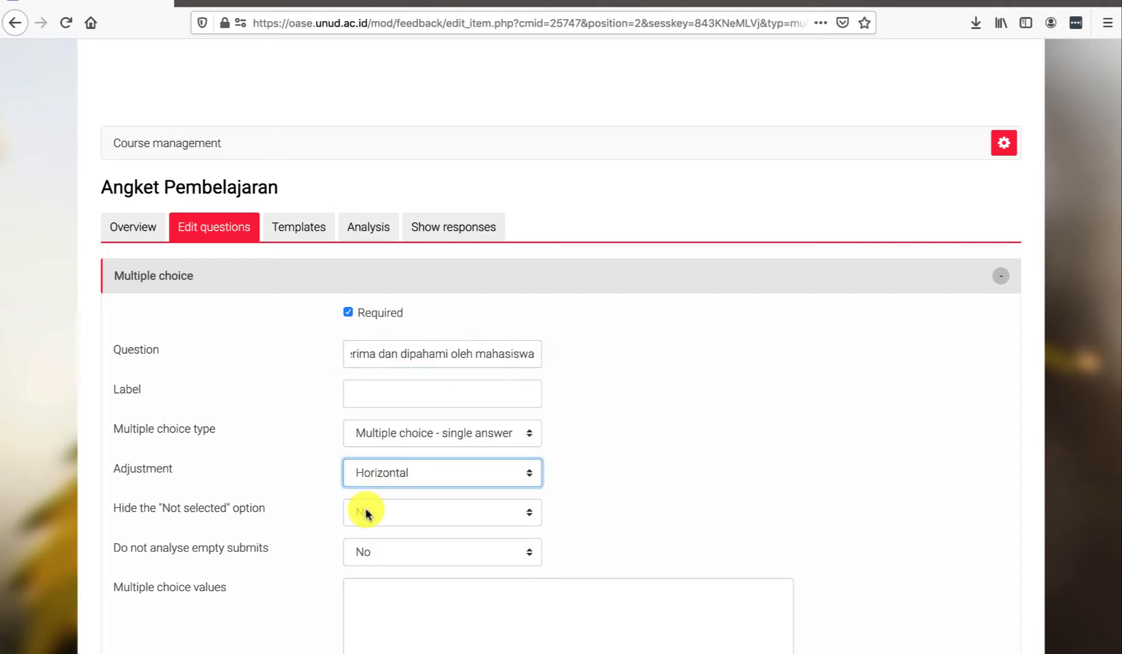
pyautogui.click(366, 514)
pyautogui.click(363, 524)
# Enter Tidak Pernah, Jarang, Sering and Sangat Sering as the second question's answer values, one per line, and save it.
pyautogui.click(388, 636)
pyautogui.scroll(-1, 387, 640)
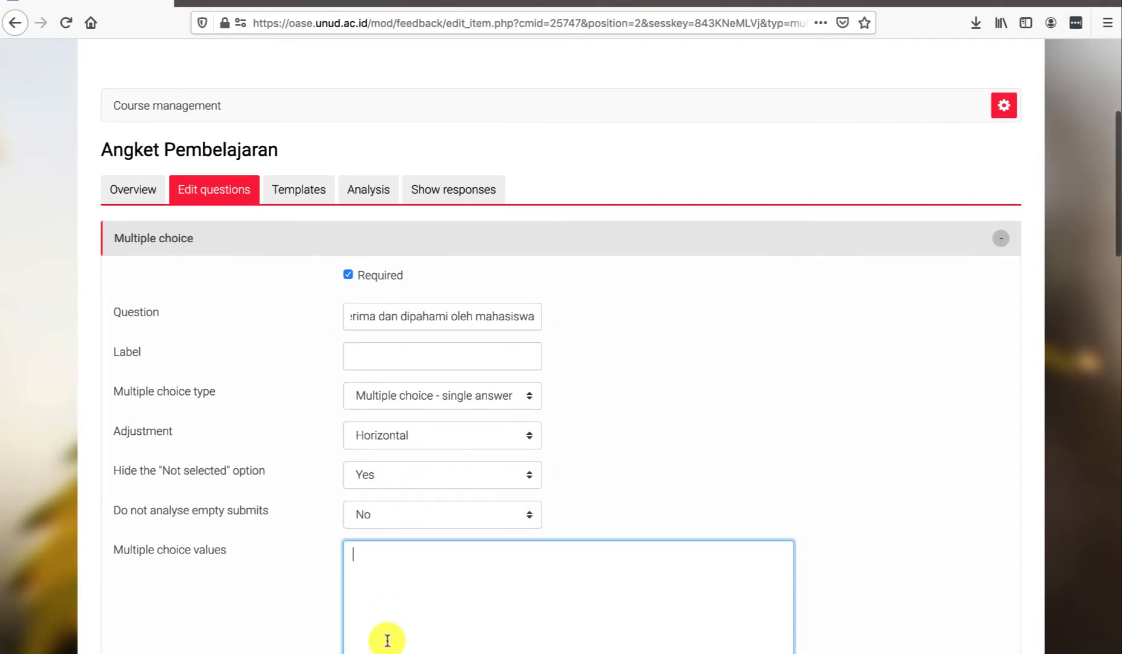
pyautogui.hotkey('ctrl', 'Right')
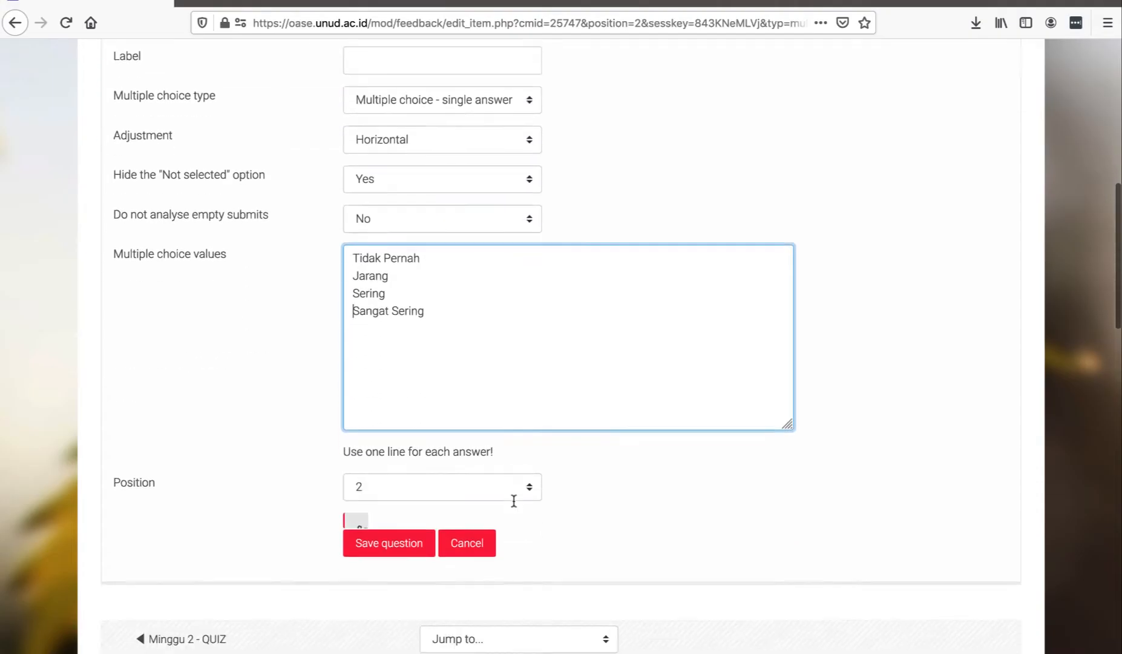
pyautogui.scroll(-2, 514, 502)
pyautogui.scroll(1, 514, 504)
pyautogui.scroll(-2, 514, 504)
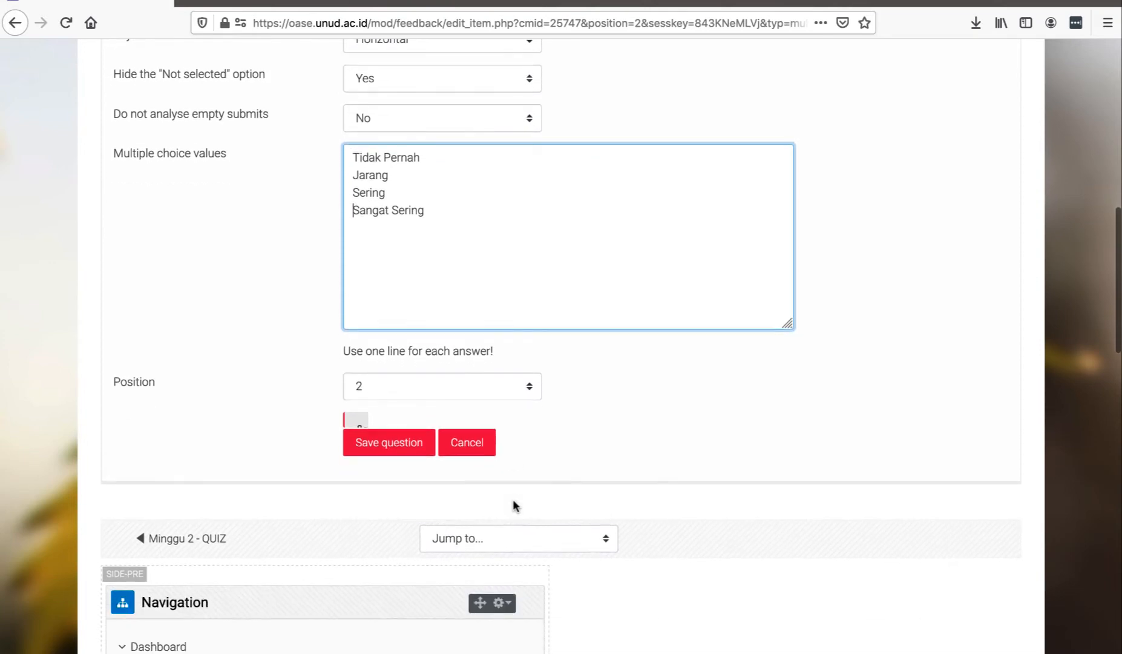
pyautogui.click(409, 453)
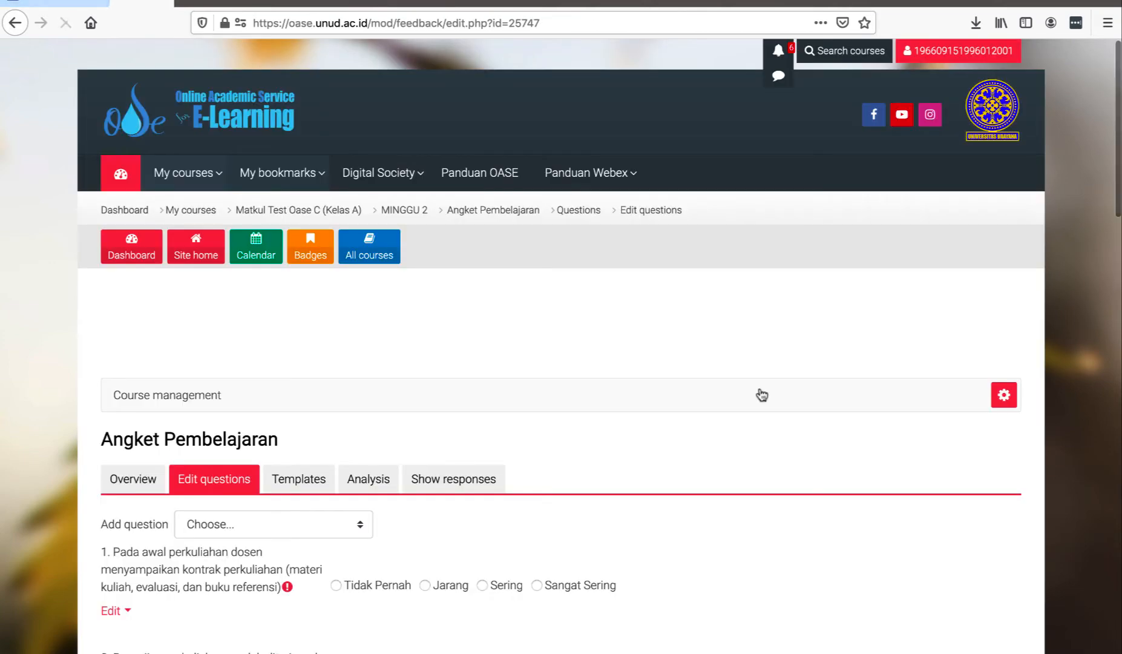
pyautogui.scroll(-2, 761, 392)
pyautogui.scroll(-1, 762, 394)
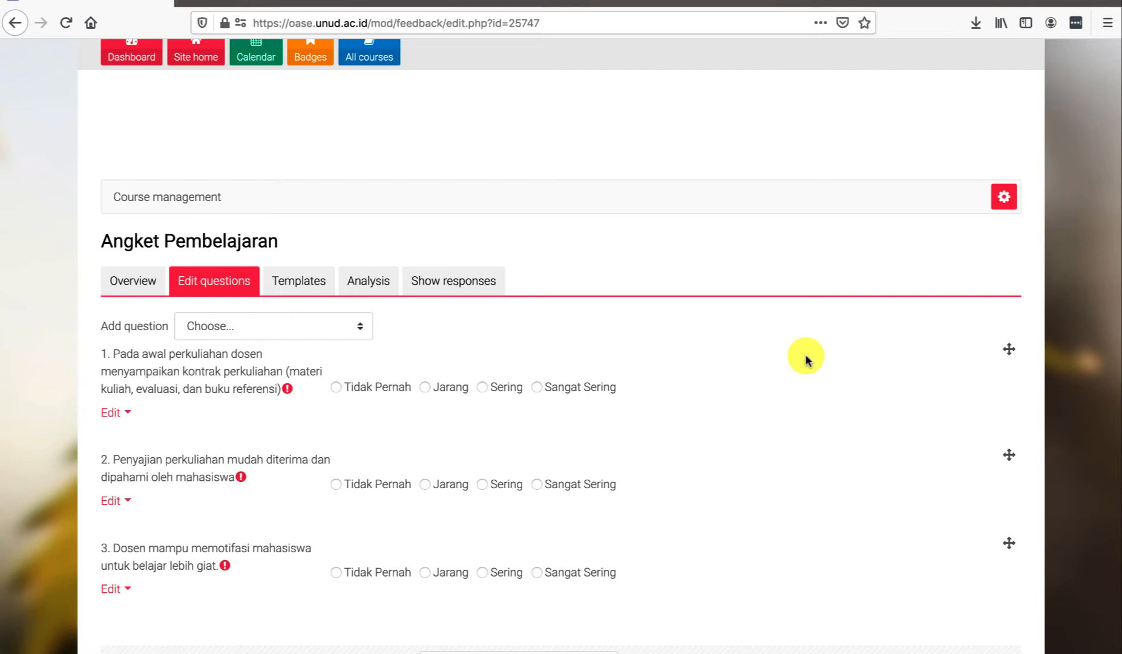
# Switch to the Word questionnaire and examine the e-learning screening question and the questions that follow it.
pyautogui.scroll(-1, 805, 358)
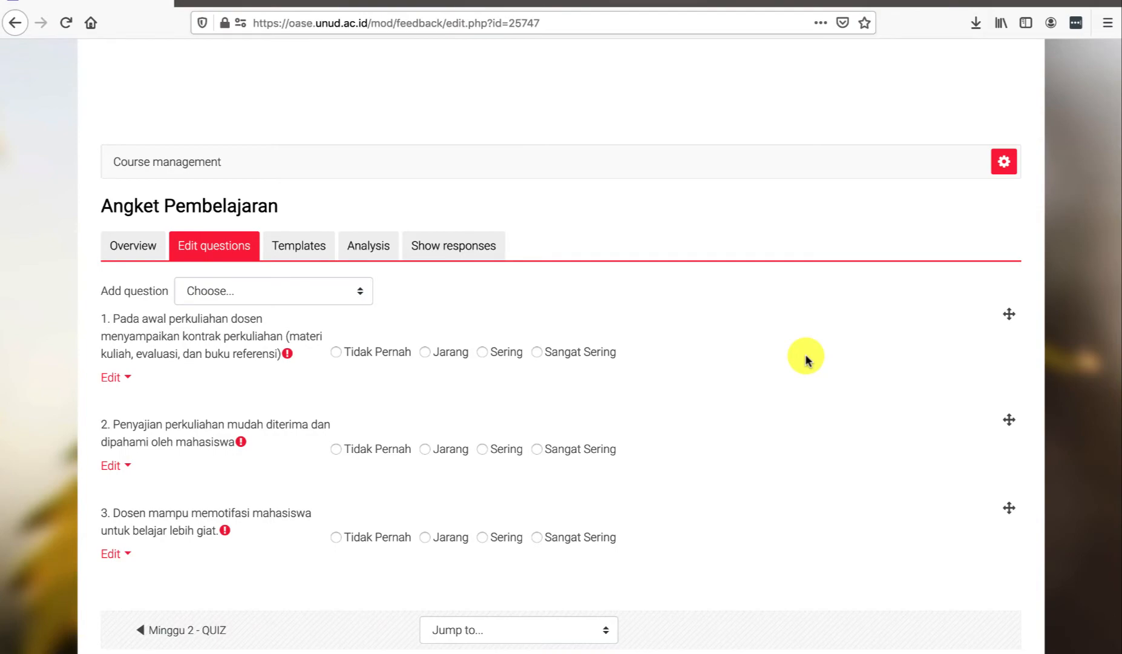
pyautogui.press('super+Tab')
pyautogui.press('super+Tab')
pyautogui.press('super+Tab')
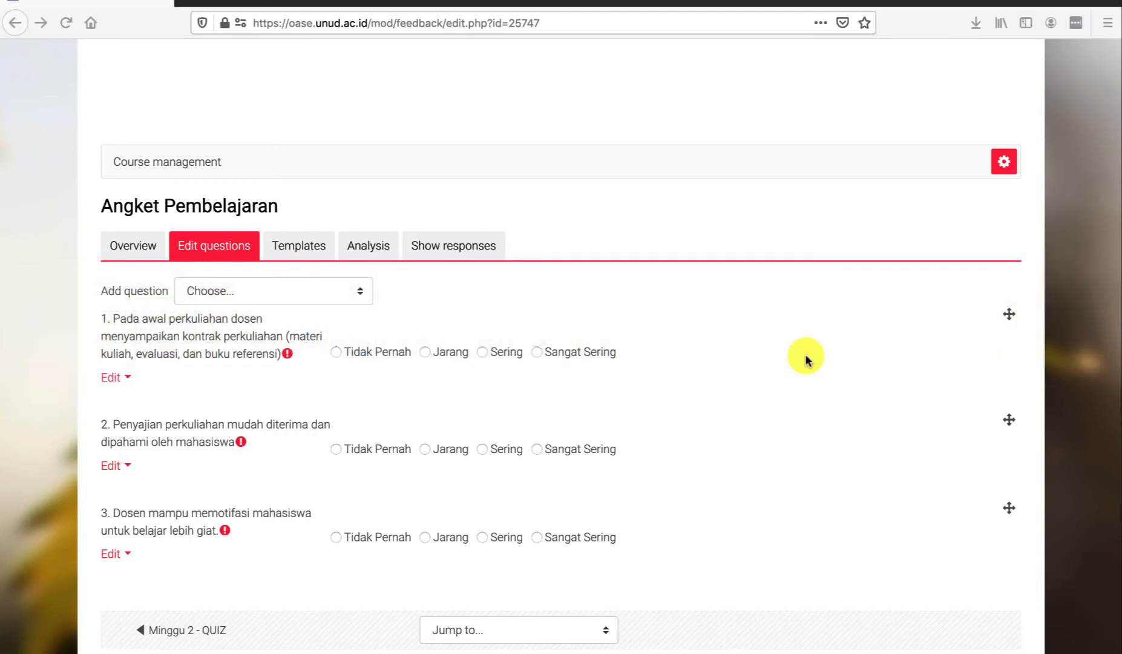
pyautogui.scroll(-2, 730, 370)
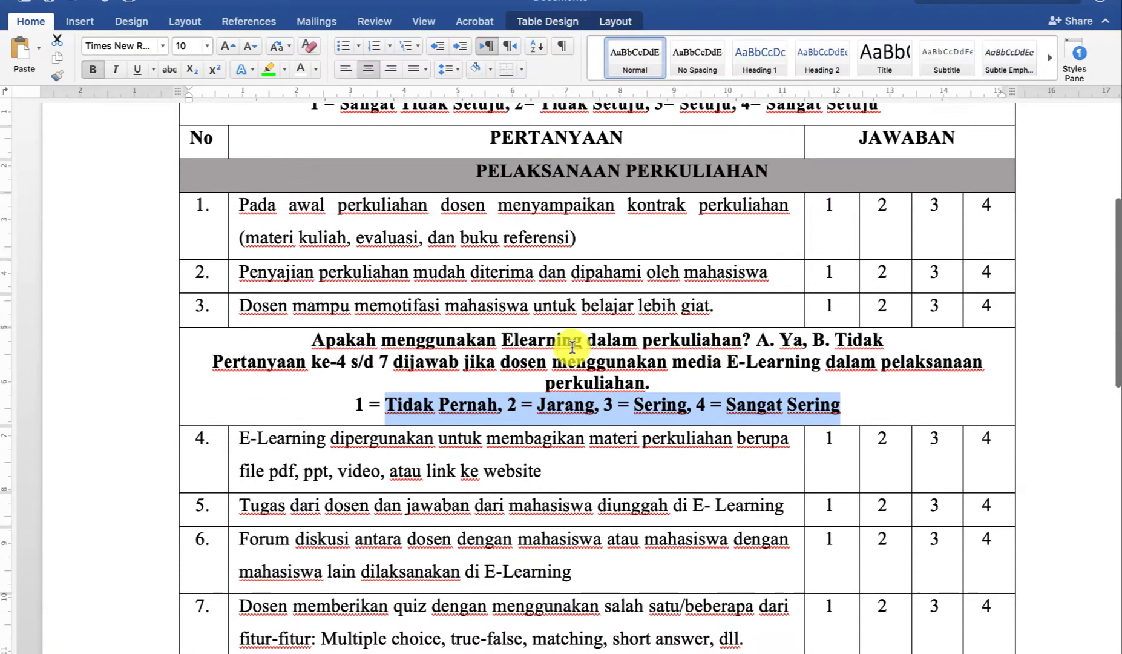
pyautogui.click(358, 339)
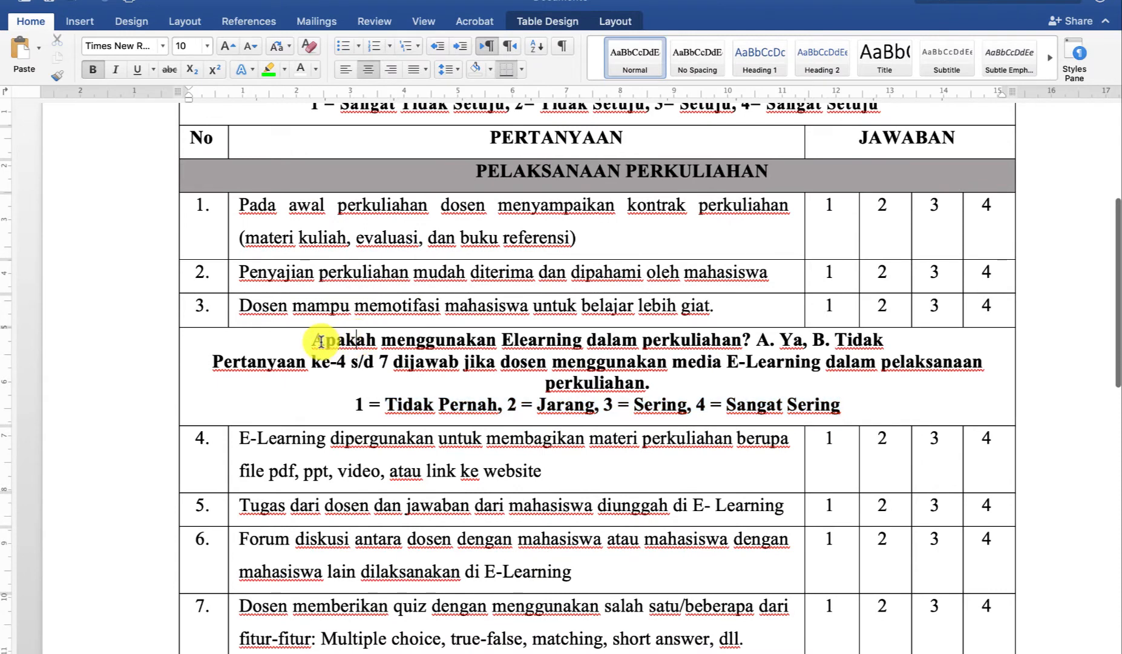
pyautogui.moveTo(583, 347); pyautogui.dragTo(703, 347)
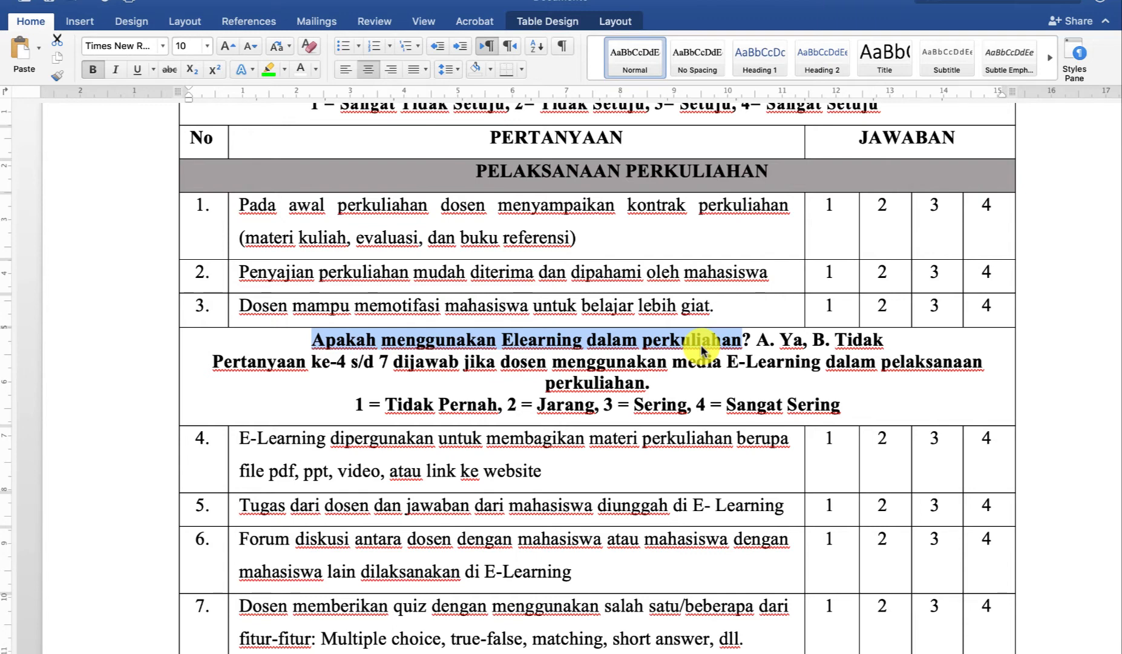
pyautogui.click(632, 387)
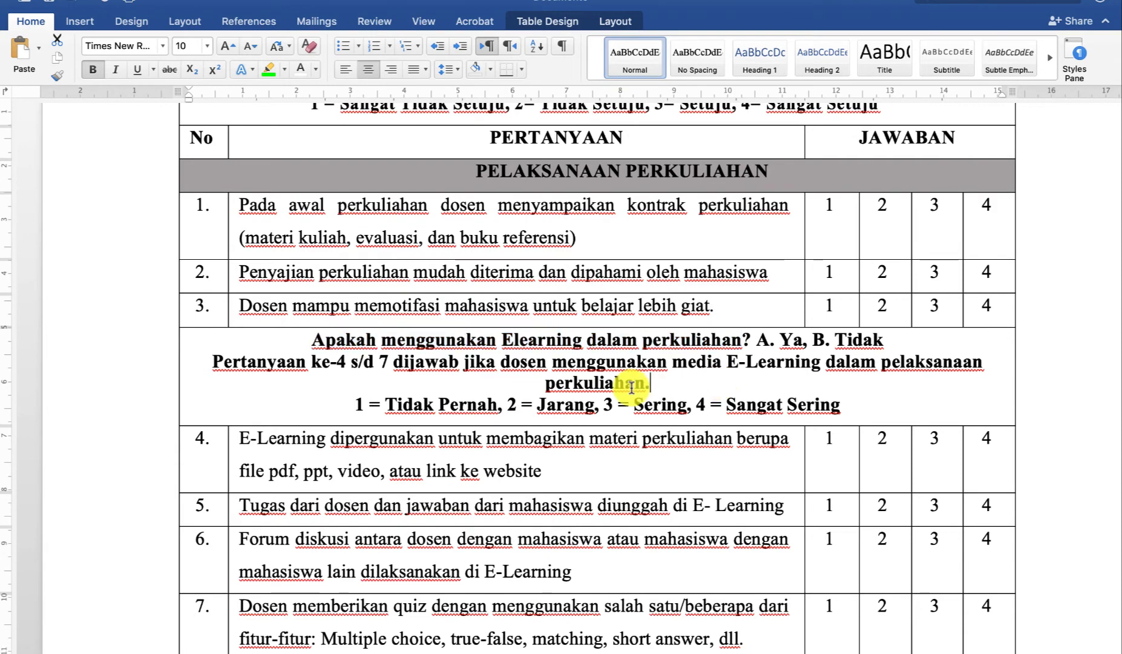
pyautogui.scroll(-5, 631, 386)
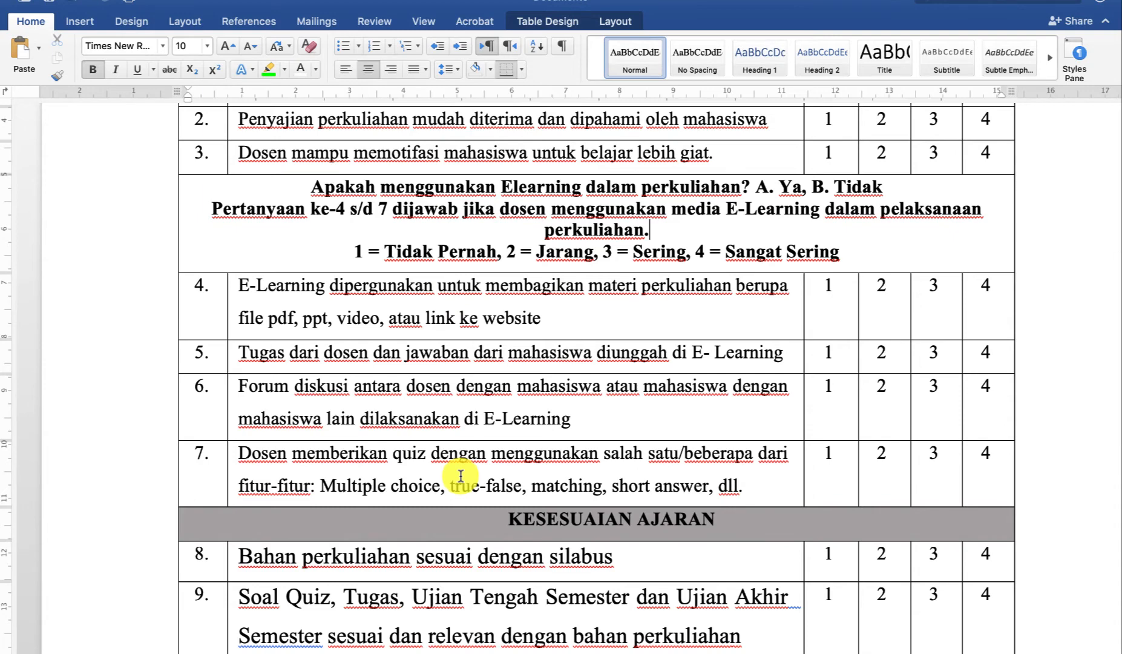
pyautogui.scroll(-2, 461, 476)
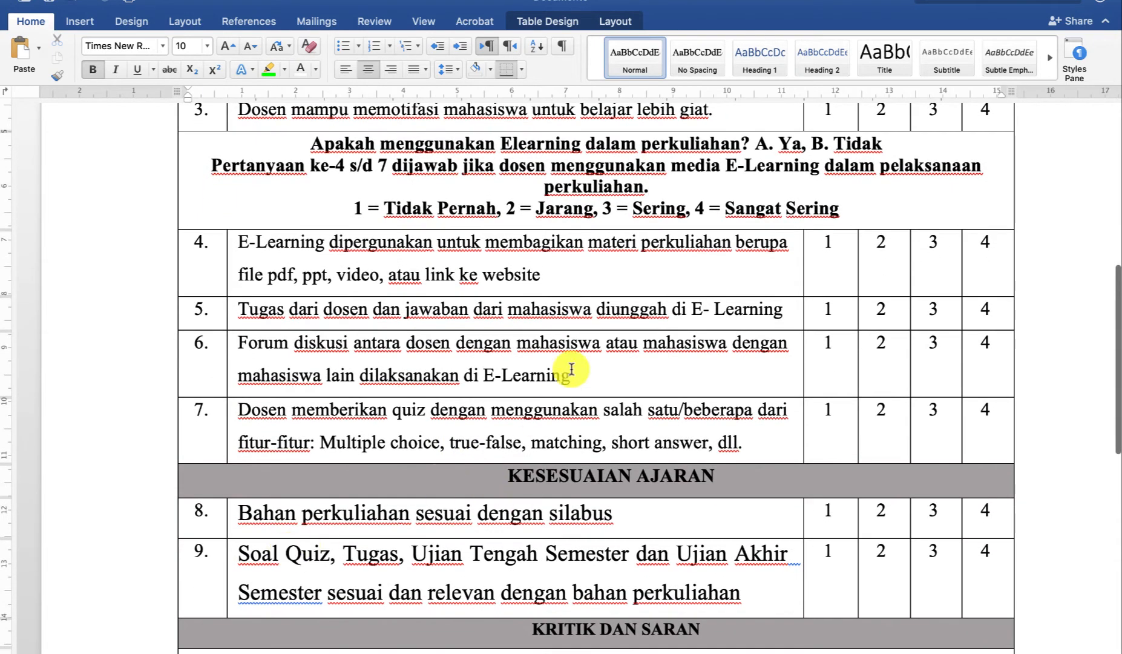
# Copy "Apakah menggunakan Elearning dalam perkuliahan?" from the Word questionnaire and add a new multiple choice question to the feedback activity in the browser.
pyautogui.scroll(3, 572, 369)
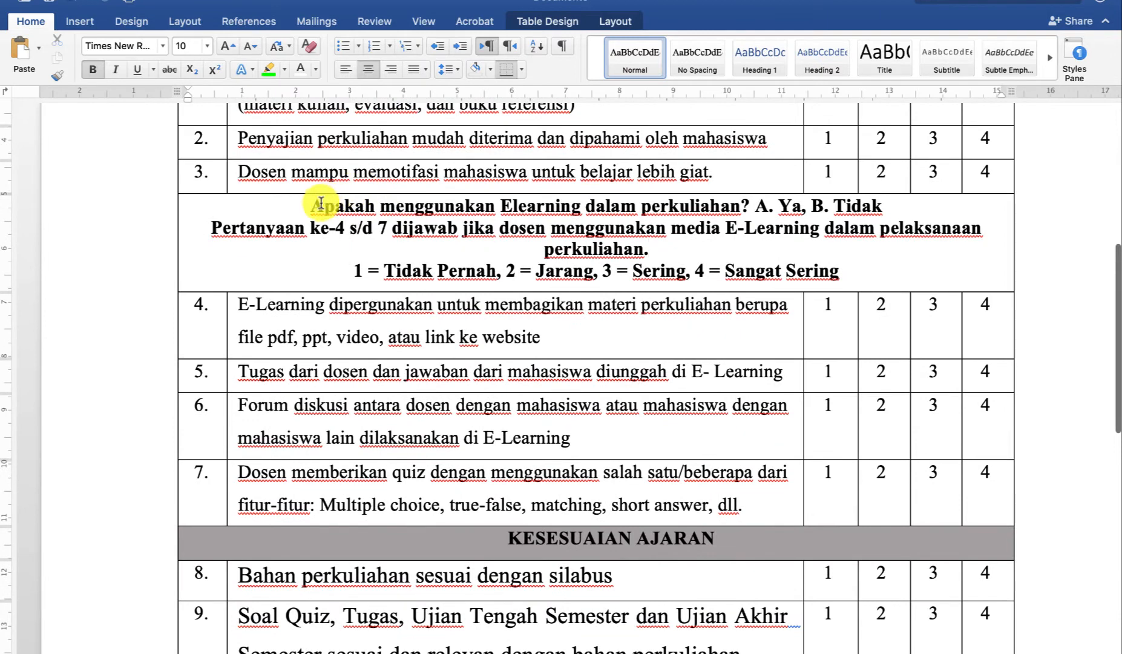
pyautogui.moveTo(310, 206); pyautogui.dragTo(754, 208)
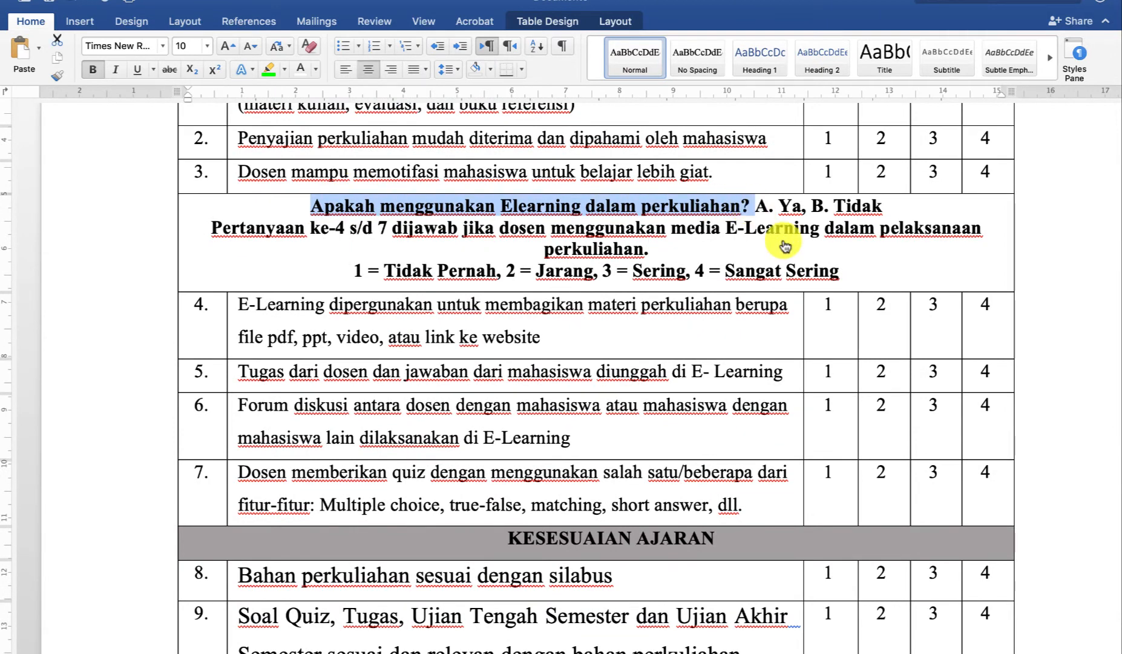
pyautogui.press('super+Tab')
pyautogui.scroll(-1, 546, 314)
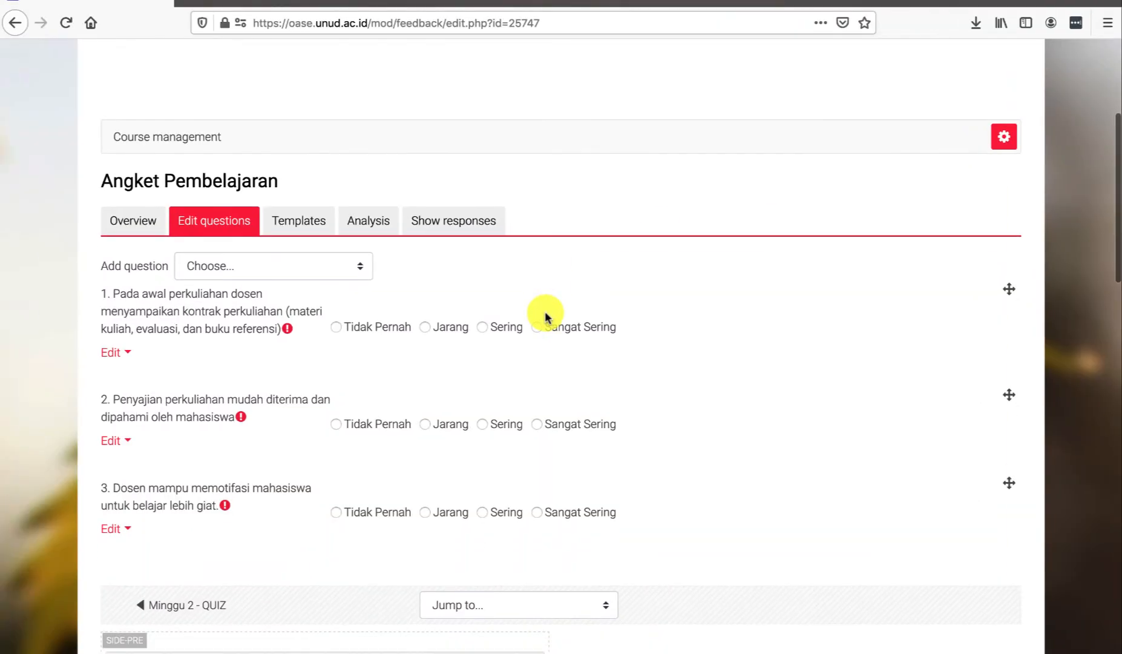
pyautogui.click(248, 265)
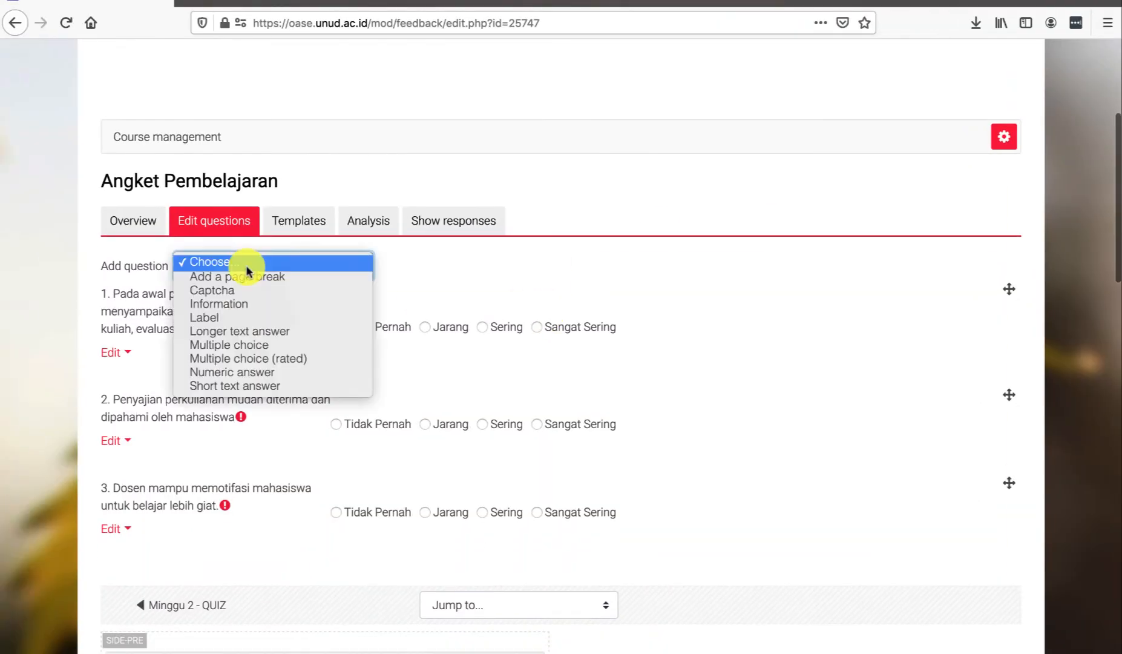
pyautogui.click(260, 344)
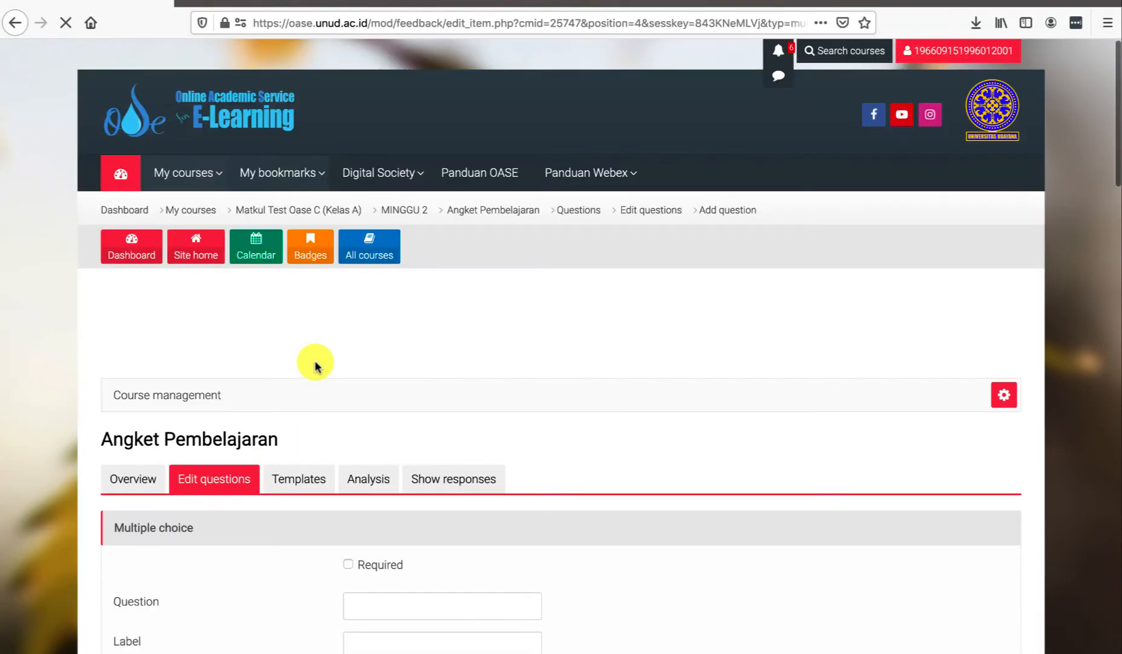
# Mark the new question as required and paste "Apakah menggunakan Elearning dalam perkuliahan?" as its question text.
pyautogui.scroll(-5, 313, 363)
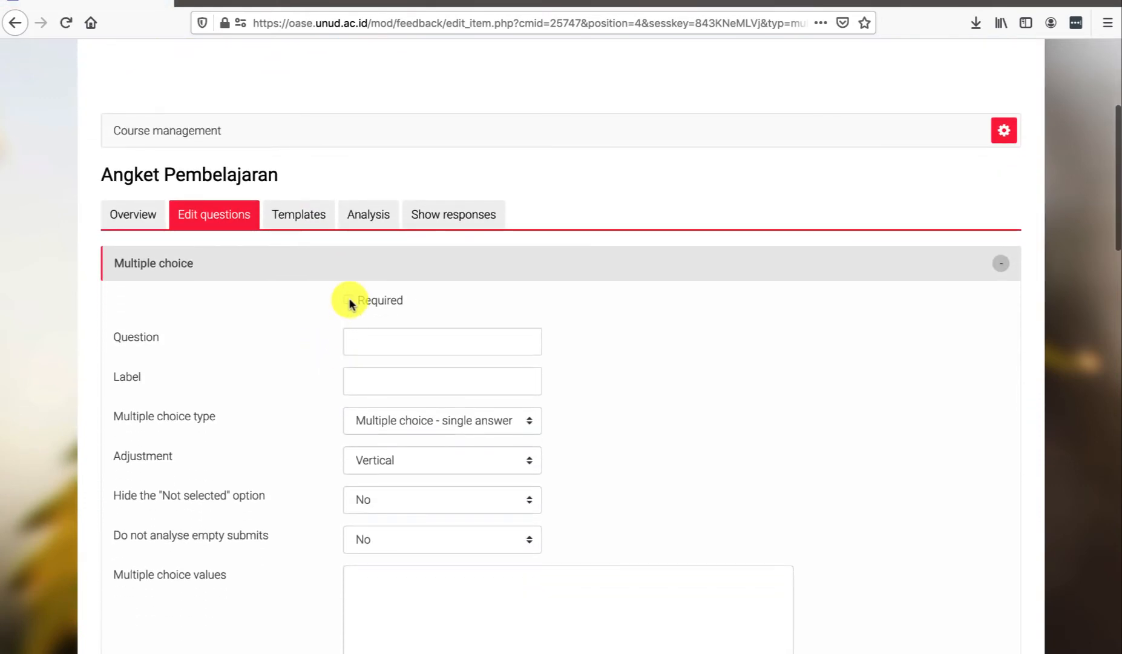
pyautogui.click(367, 343)
pyautogui.hotkey('ctrl', 'v')
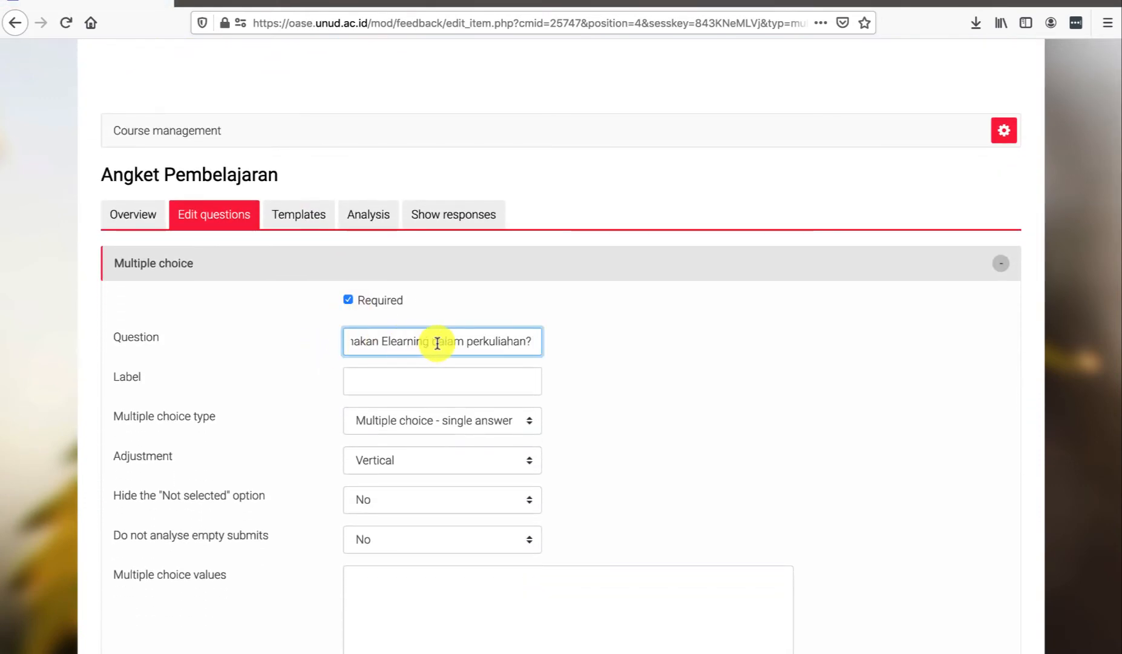
# Label the e-learning screening question "elearning", without a hyphen.
pyautogui.click(359, 384)
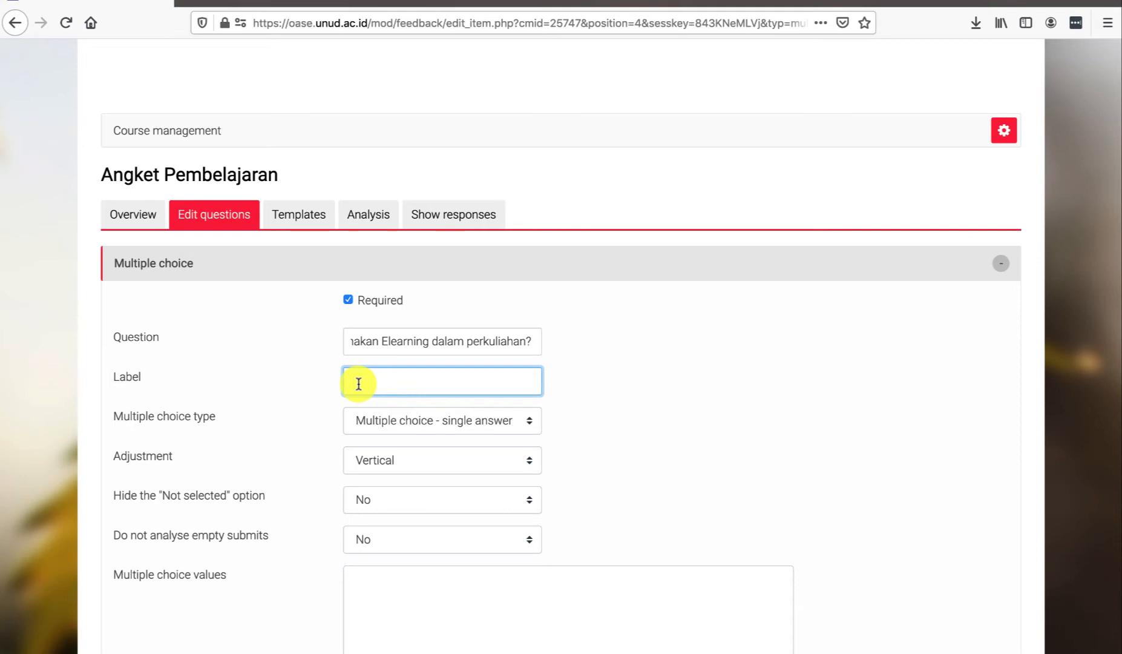
pyautogui.write('e-learning')
pyautogui.click(359, 383)
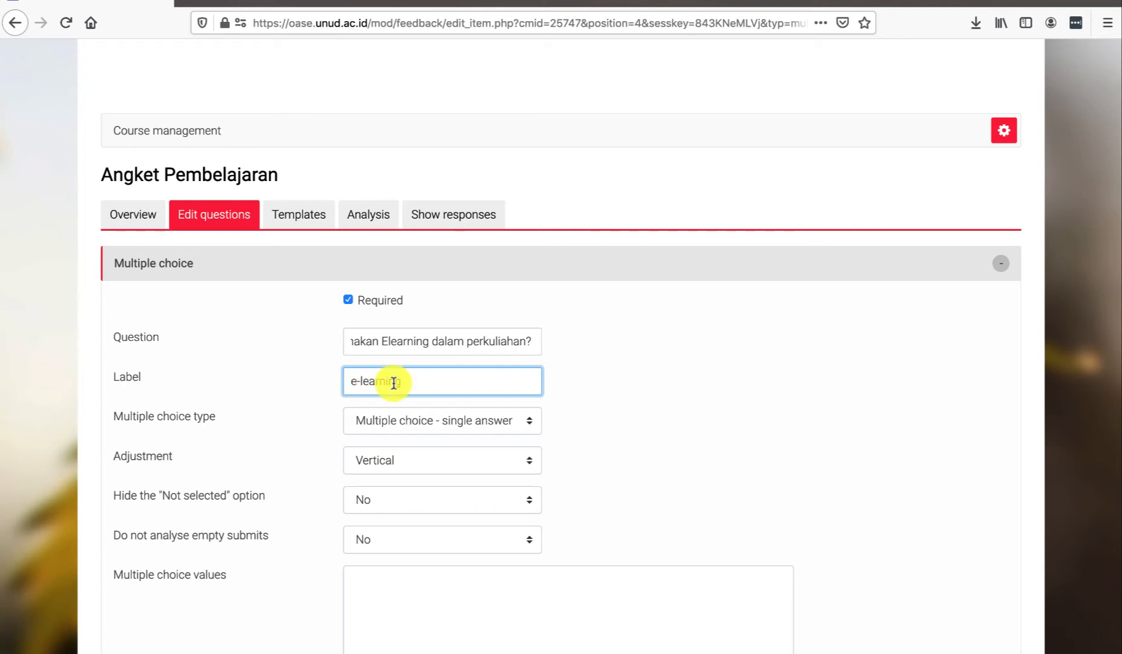
pyautogui.press('BackSpace')
pyautogui.click(614, 405)
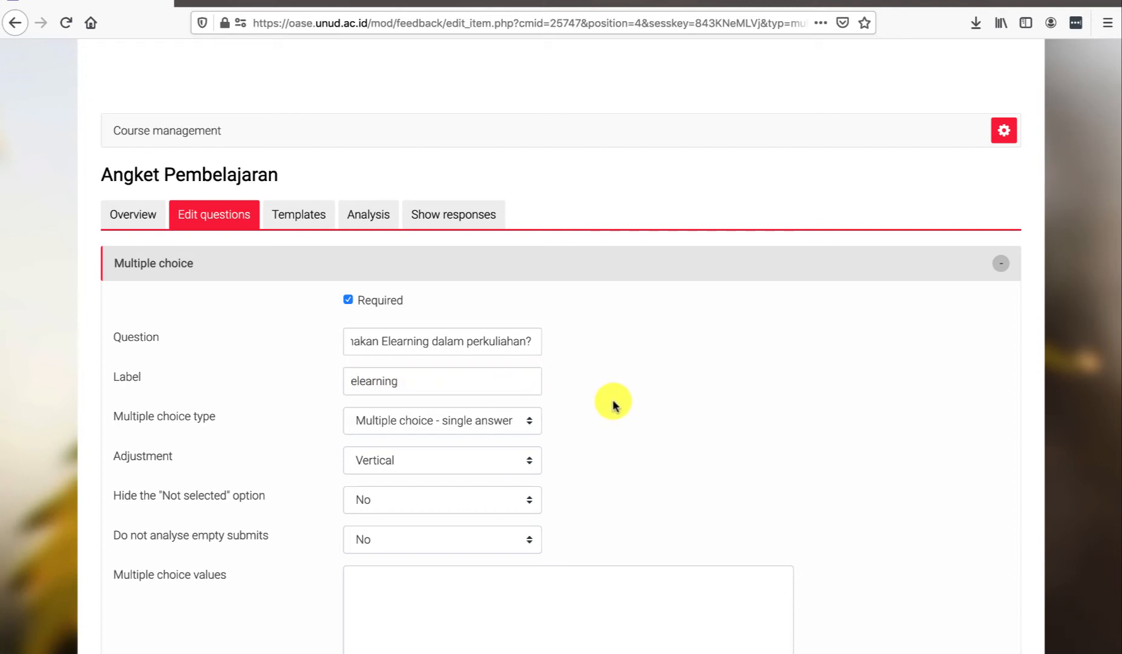
# Set the screening question's adjustment to Horizontal and hide its "Not selected" option.
pyautogui.scroll(-2, 614, 404)
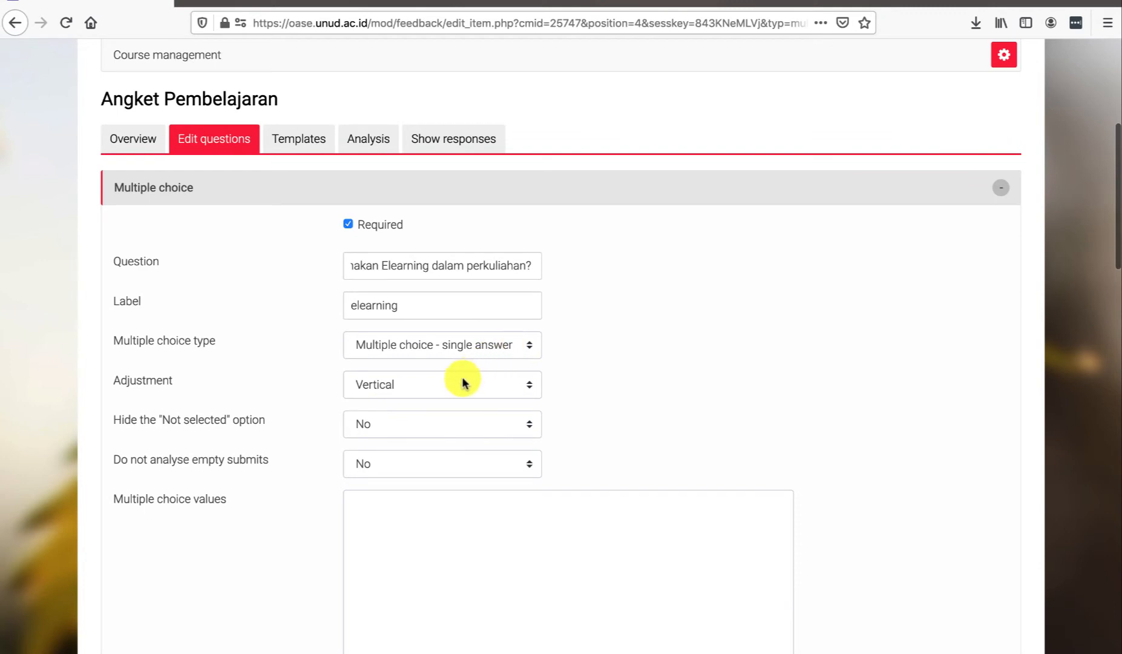
pyautogui.click(463, 382)
pyautogui.click(443, 394)
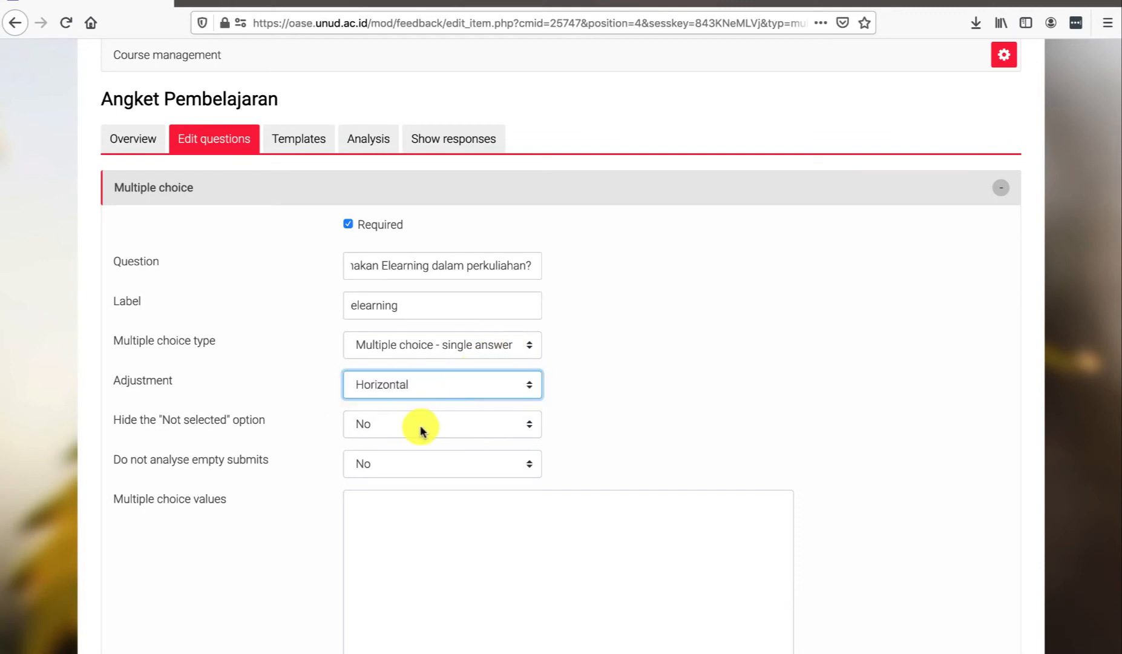
pyautogui.click(421, 431)
pyautogui.click(401, 436)
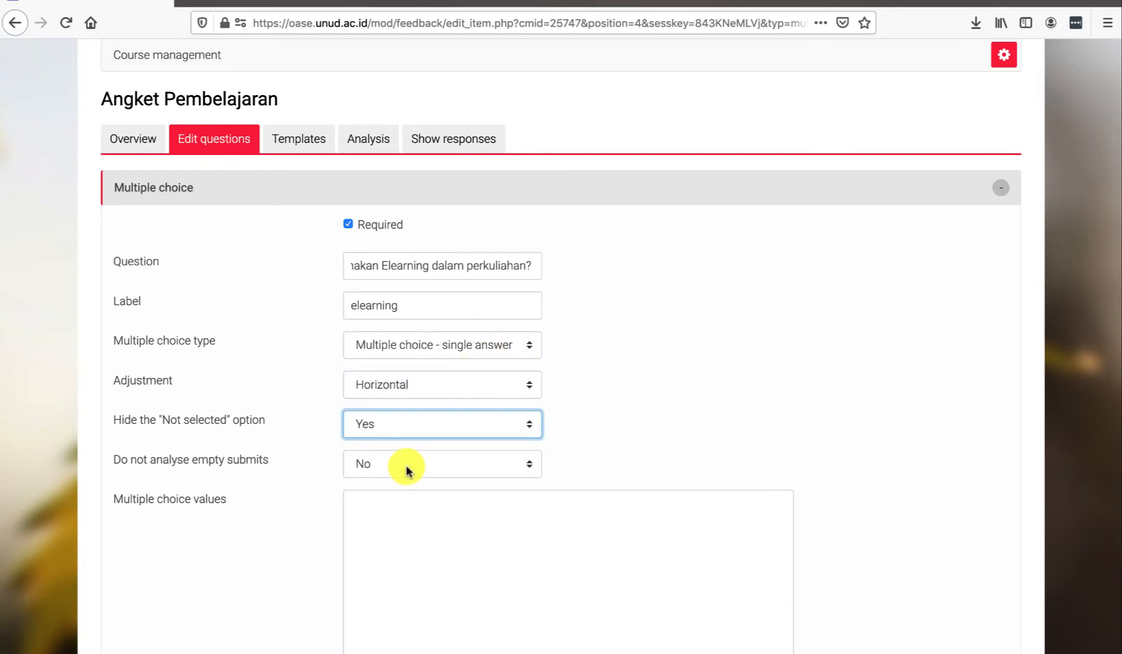
# Enter Ya and Tidak as the screening question's answer values, one per line, and save the question.
pyautogui.click(382, 516)
pyautogui.write('Ya')
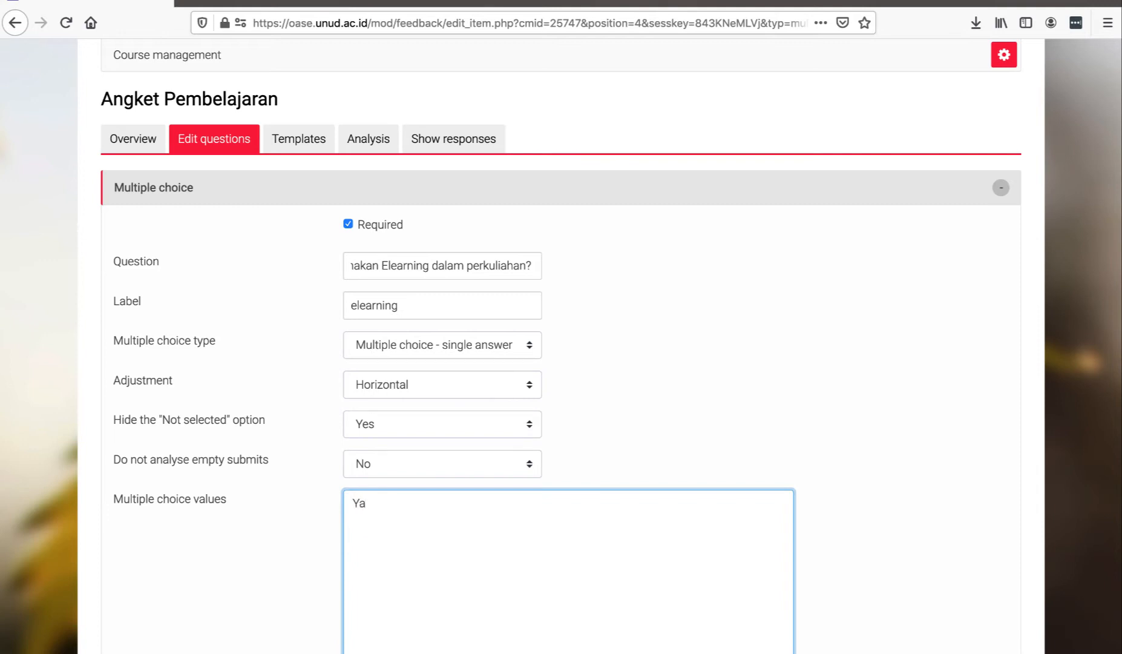
pyautogui.press('Return')
pyautogui.write('Tidak')
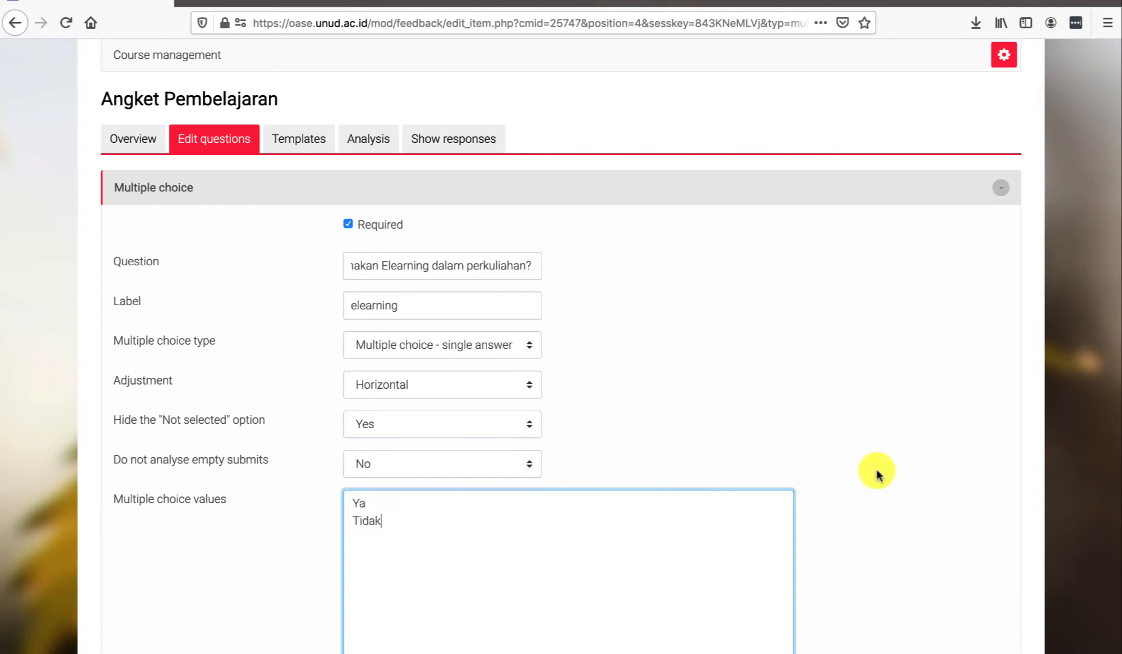
pyautogui.click(877, 474)
pyautogui.scroll(-1, 879, 476)
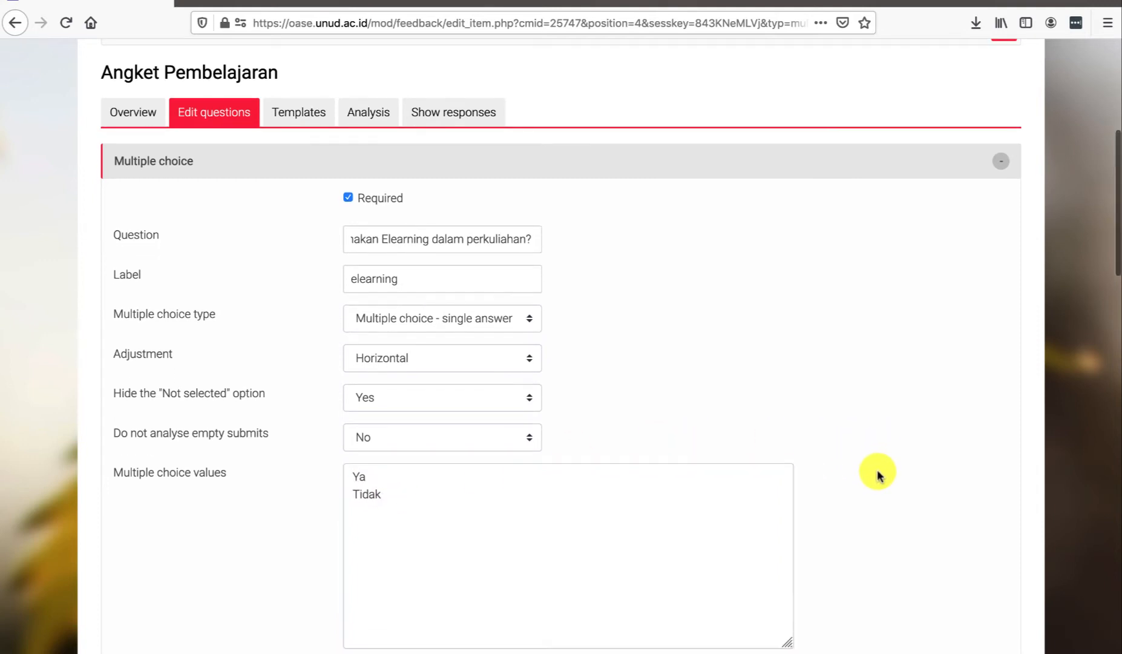
pyautogui.scroll(-6, 879, 475)
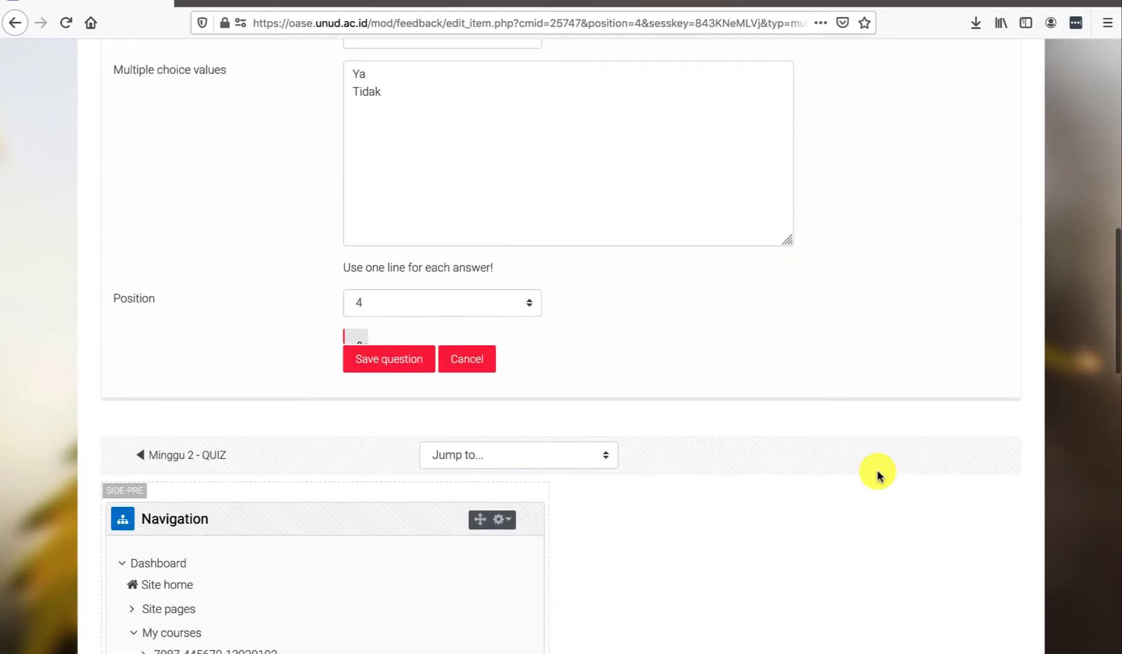
pyautogui.click(382, 357)
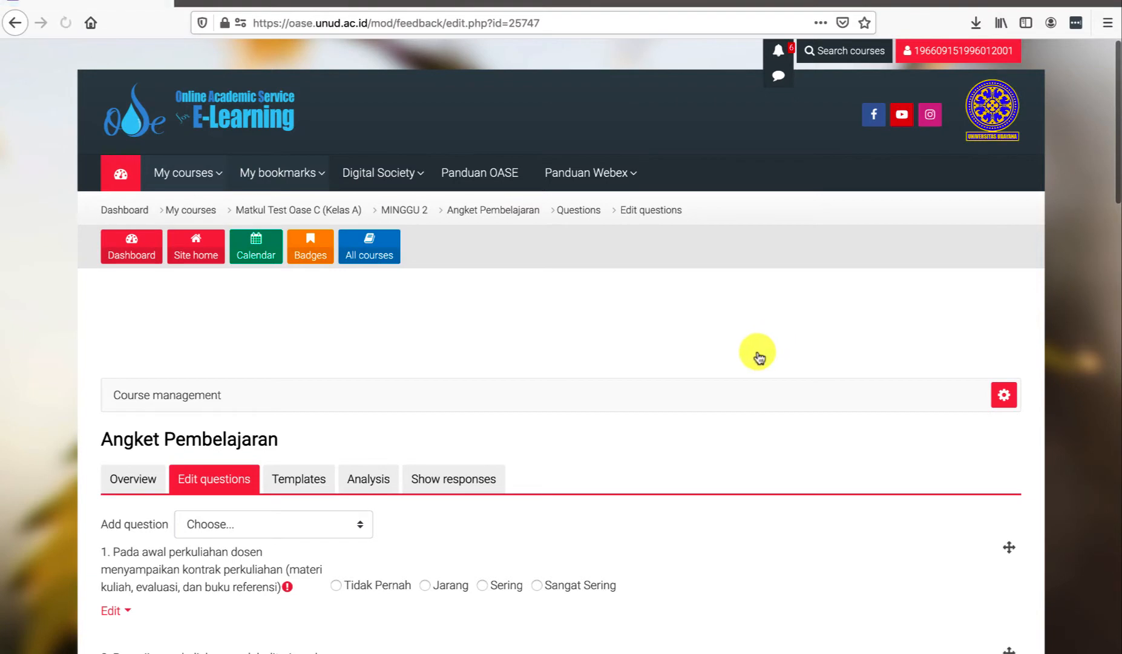
# Check the saved screening question in the question list and compare it with the e-learning questions in the Word questionnaire.
pyautogui.scroll(-5, 661, 500)
pyautogui.scroll(-3, 661, 500)
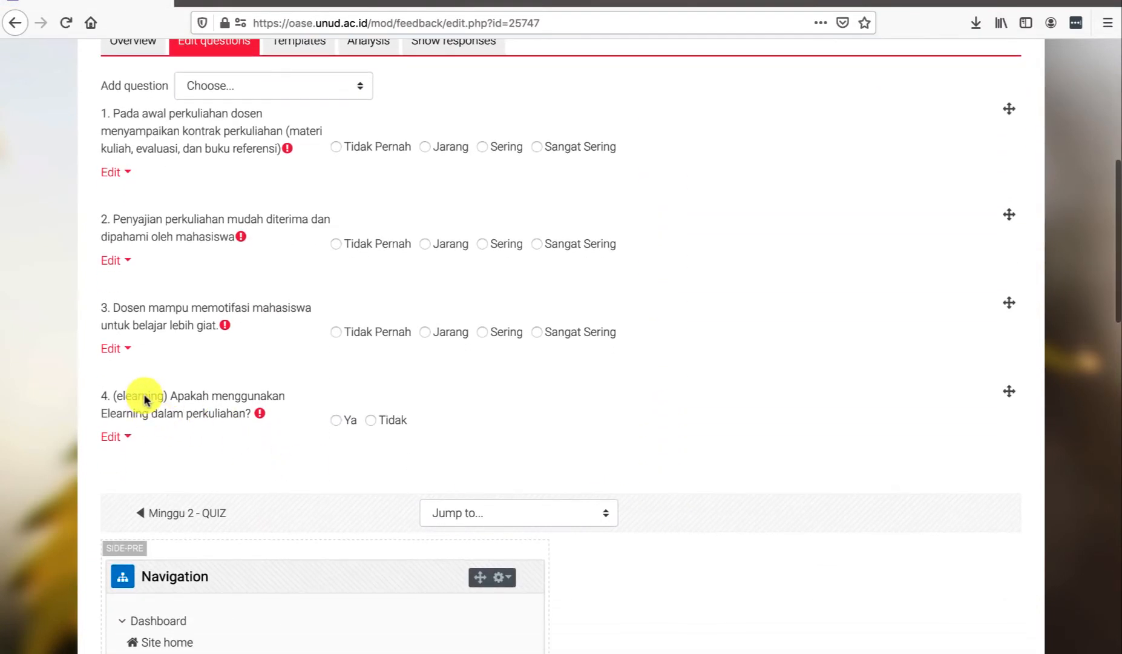
pyautogui.scroll(-1, 484, 419)
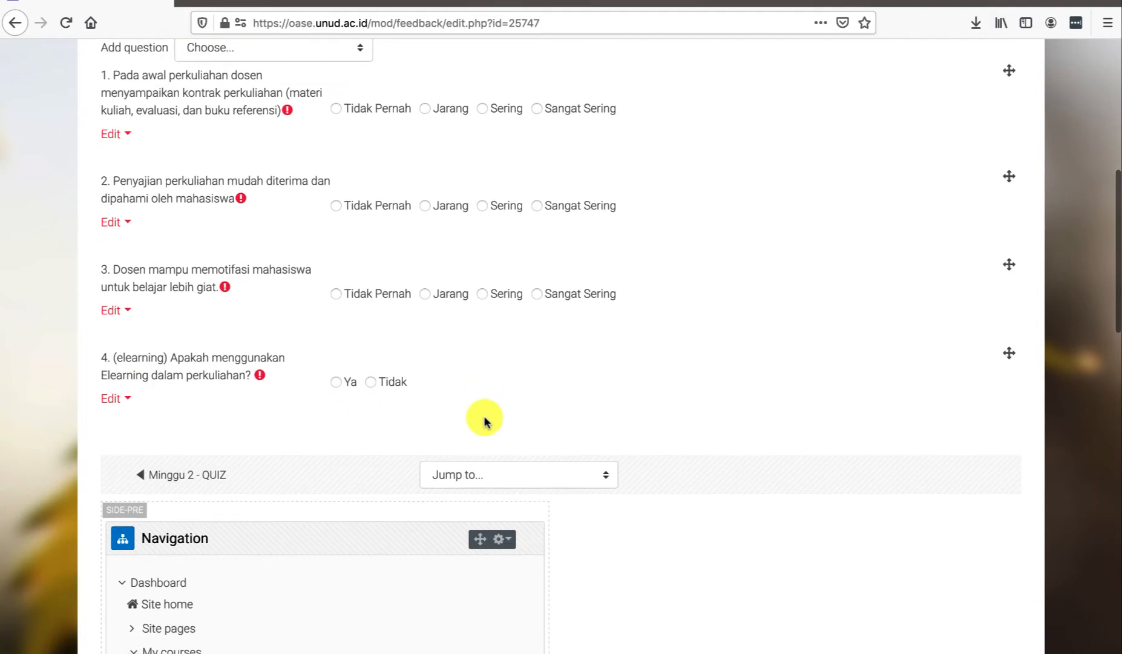
pyautogui.press('super+Tab')
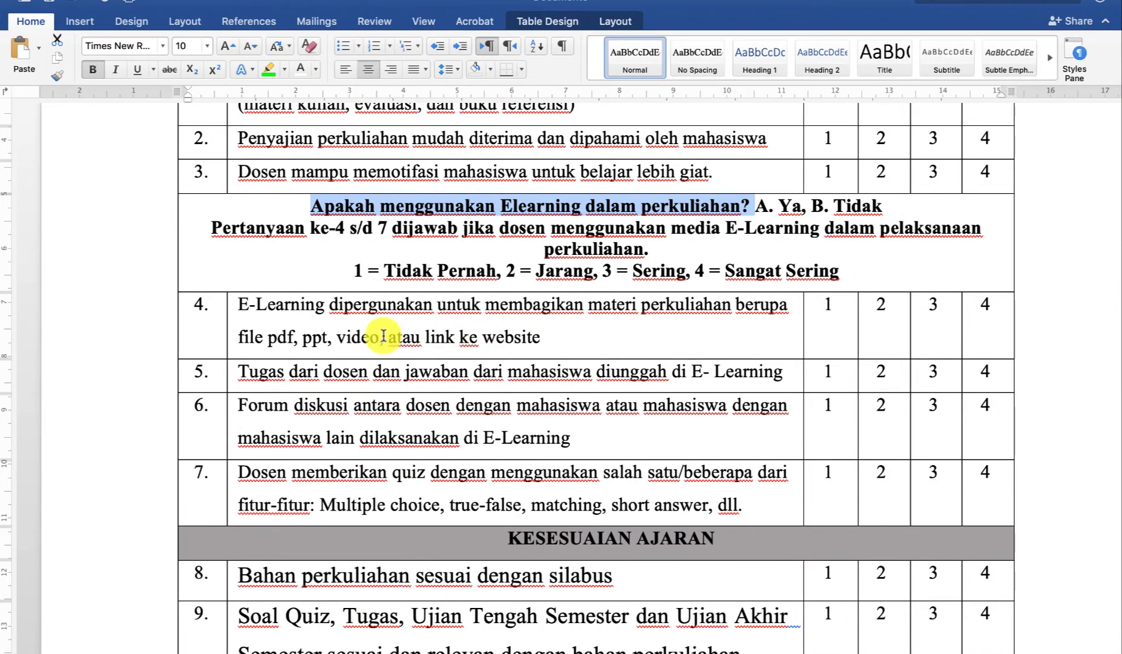
pyautogui.click(381, 337)
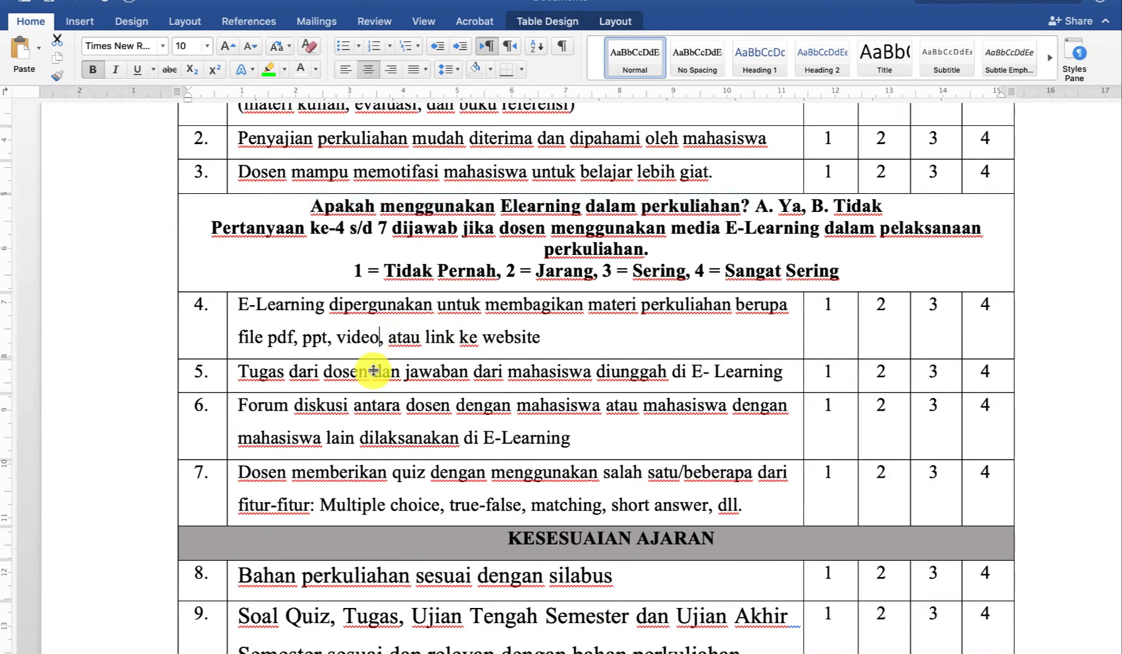
pyautogui.press('super+Tab')
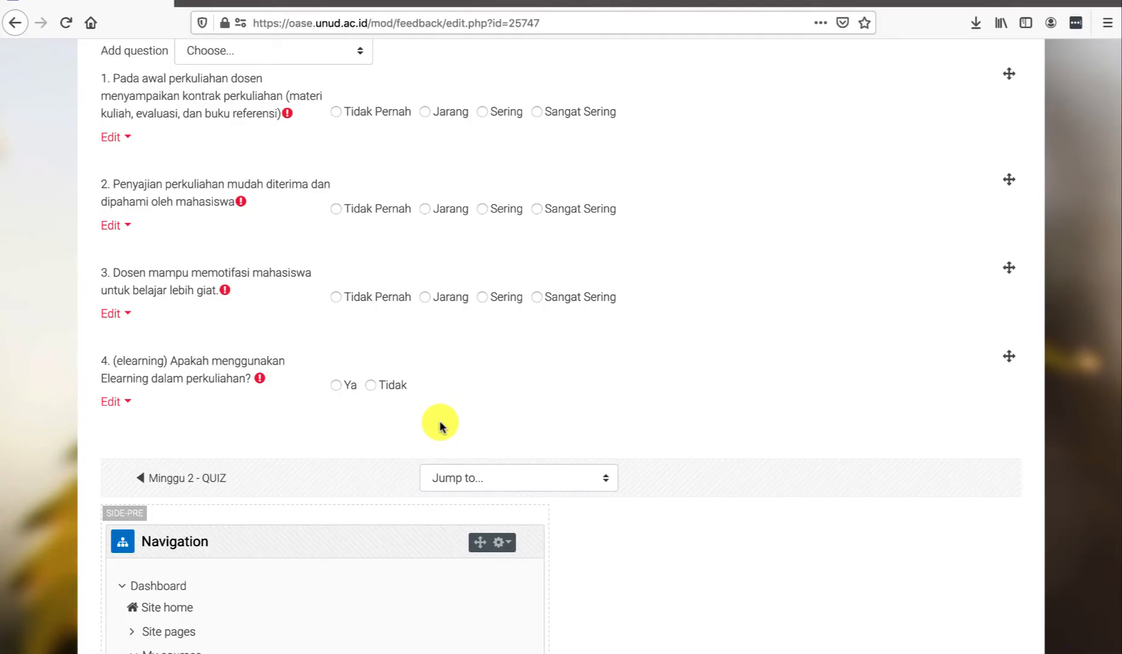
# Add a page break after the e-learning screening question and check its place in the question list.
pyautogui.scroll(3, 509, 421)
pyautogui.scroll(-1, 508, 420)
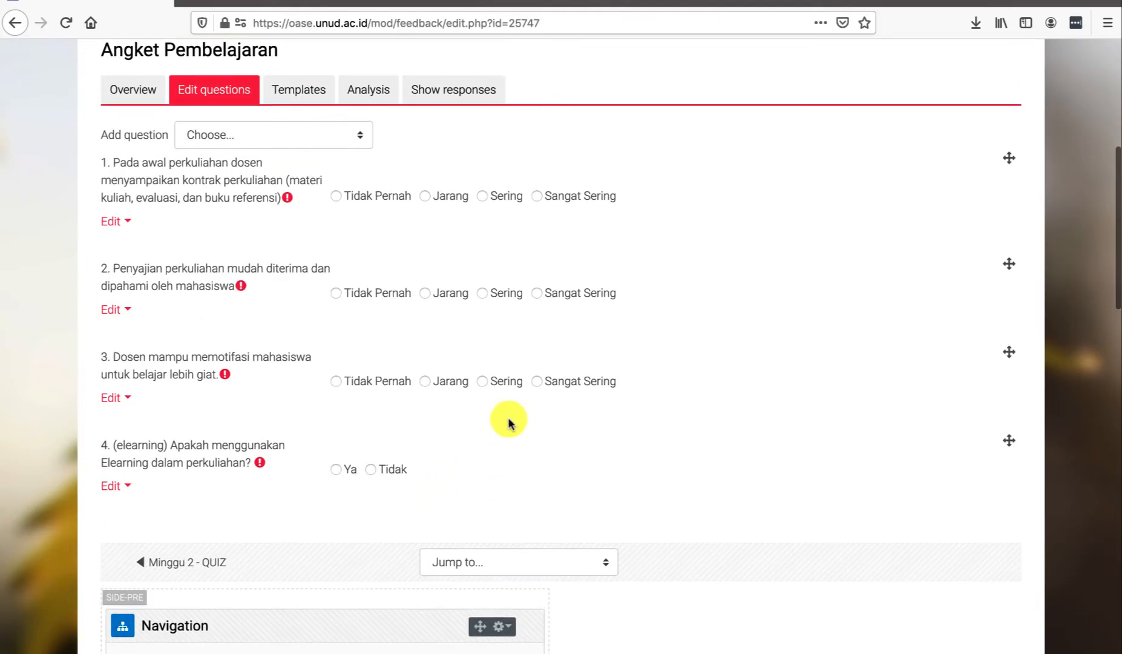
pyautogui.click(297, 131)
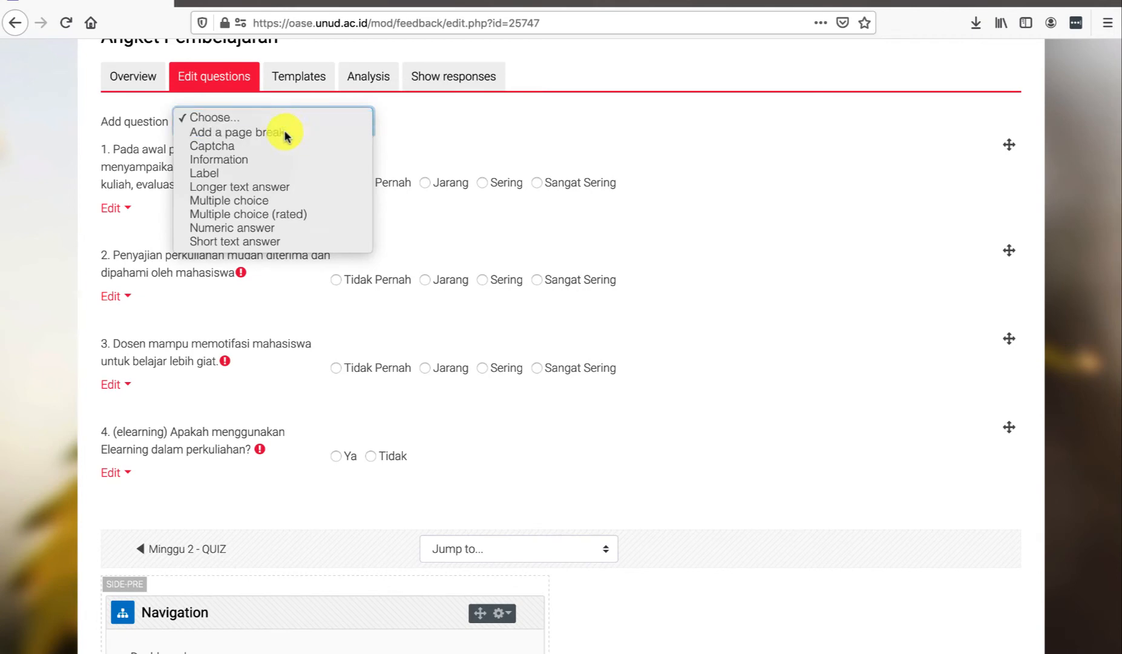
pyautogui.click(284, 134)
pyautogui.scroll(-10, 495, 350)
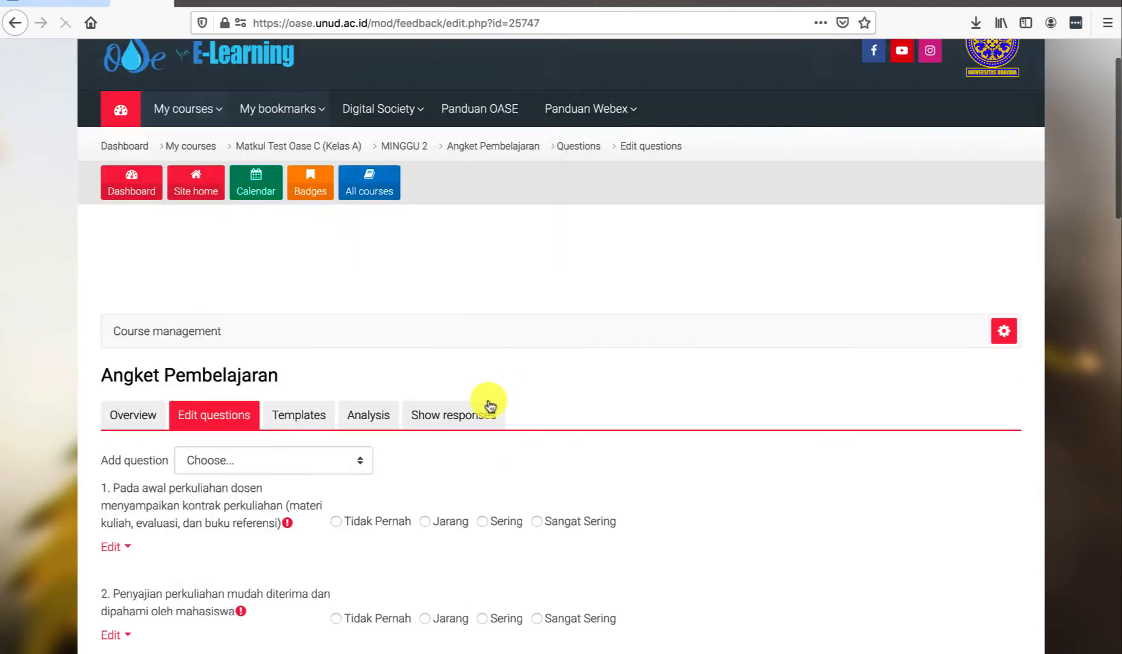
pyautogui.scroll(3, 421, 366)
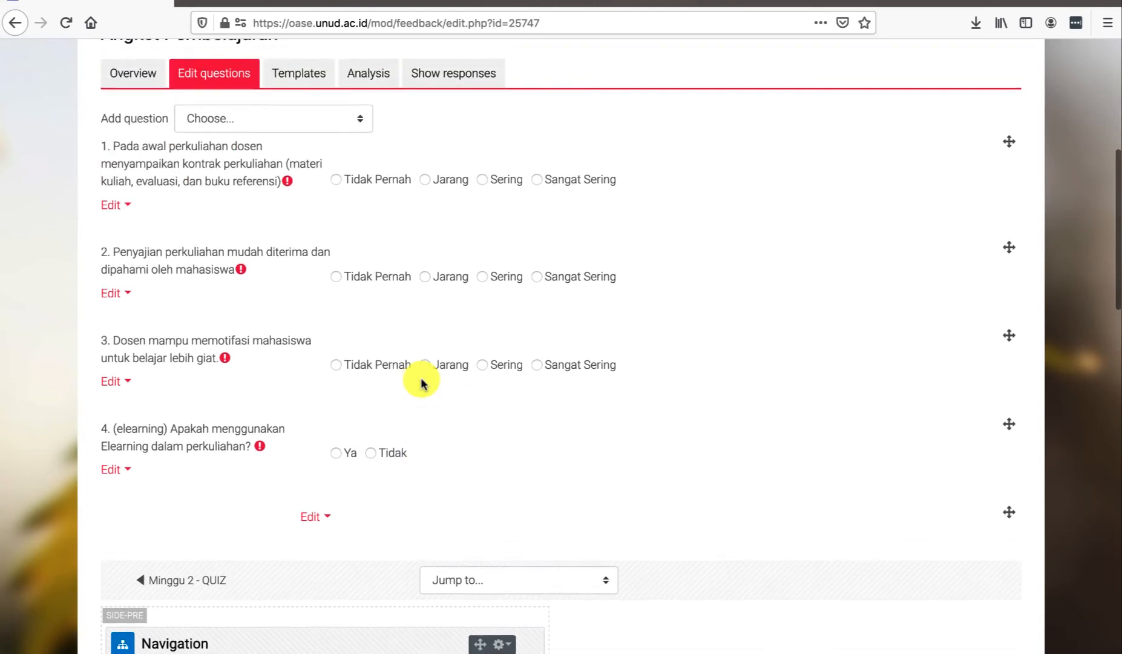
pyautogui.scroll(-2, 421, 378)
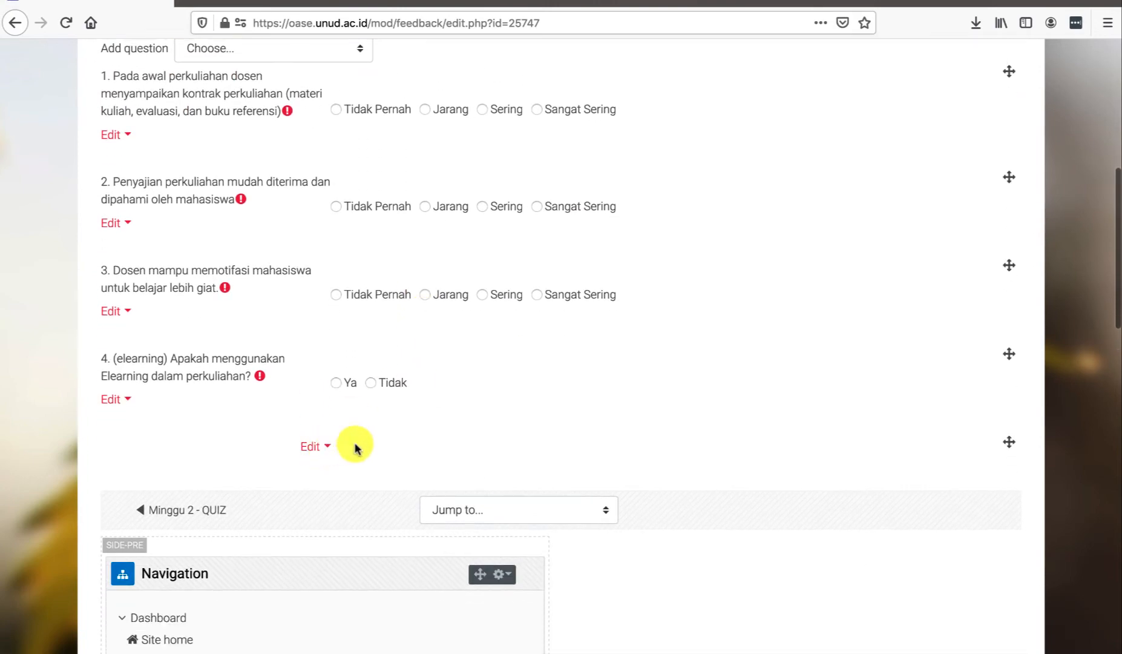
pyautogui.scroll(2, 356, 448)
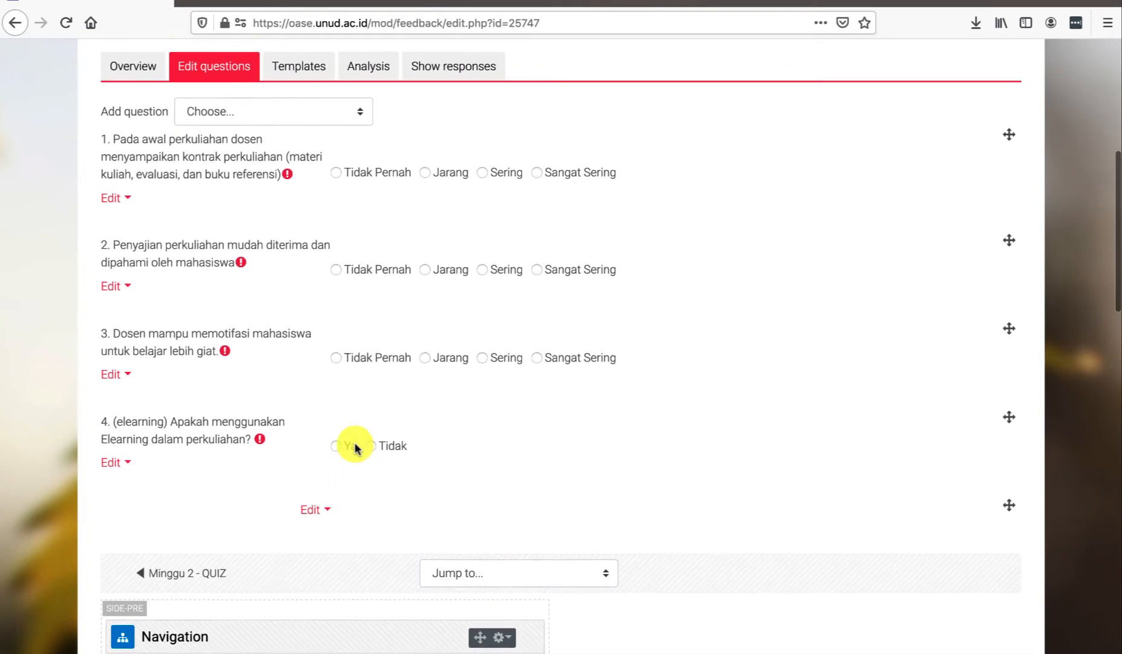
# Add another multiple choice question after the page break and mark it as required.
pyautogui.click(229, 114)
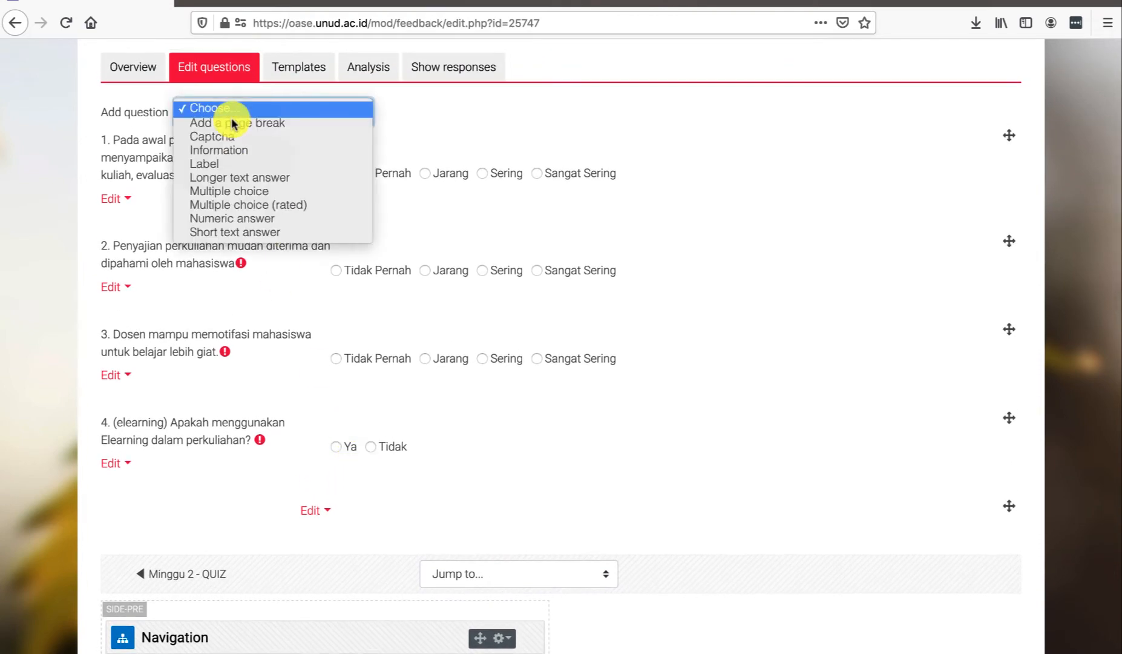
pyautogui.click(234, 191)
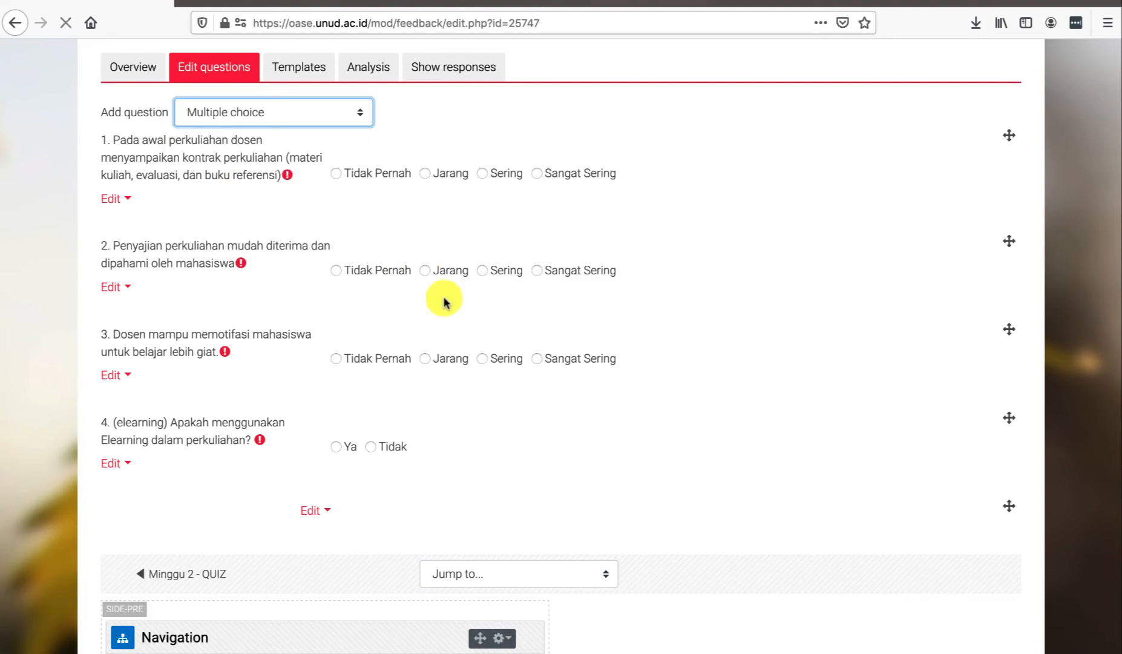
pyautogui.scroll(-5, 446, 303)
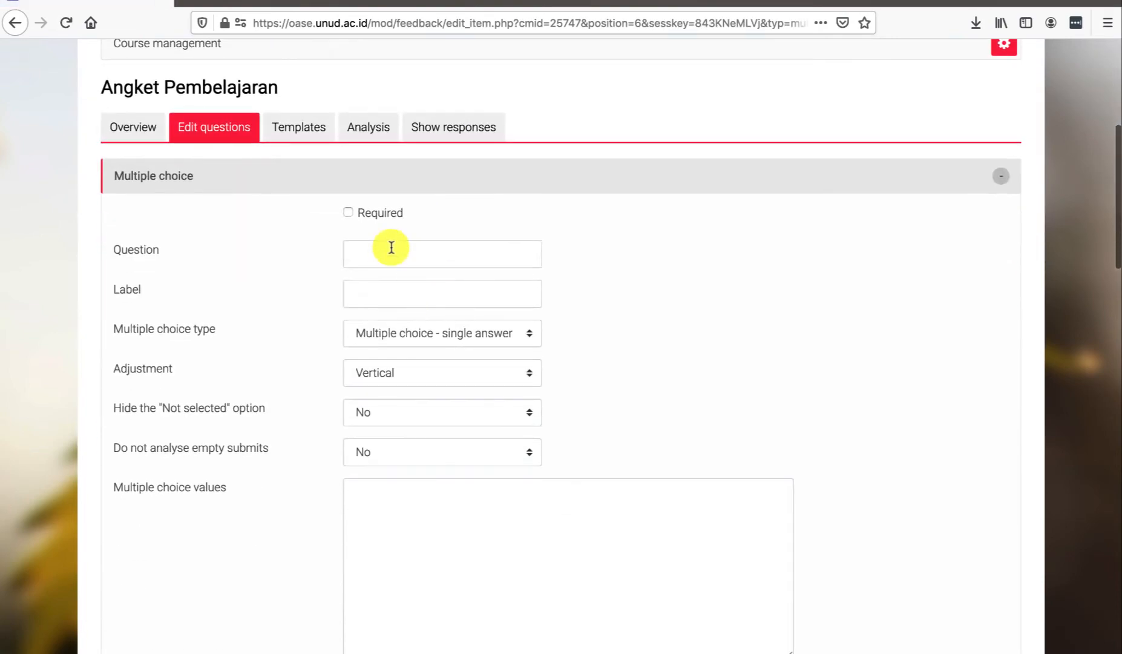
pyautogui.click(350, 213)
# Copy item 4 of the Word questionnaire, on sharing course materials through E-Learning, into the new question's text.
pyautogui.press('super+Tab')
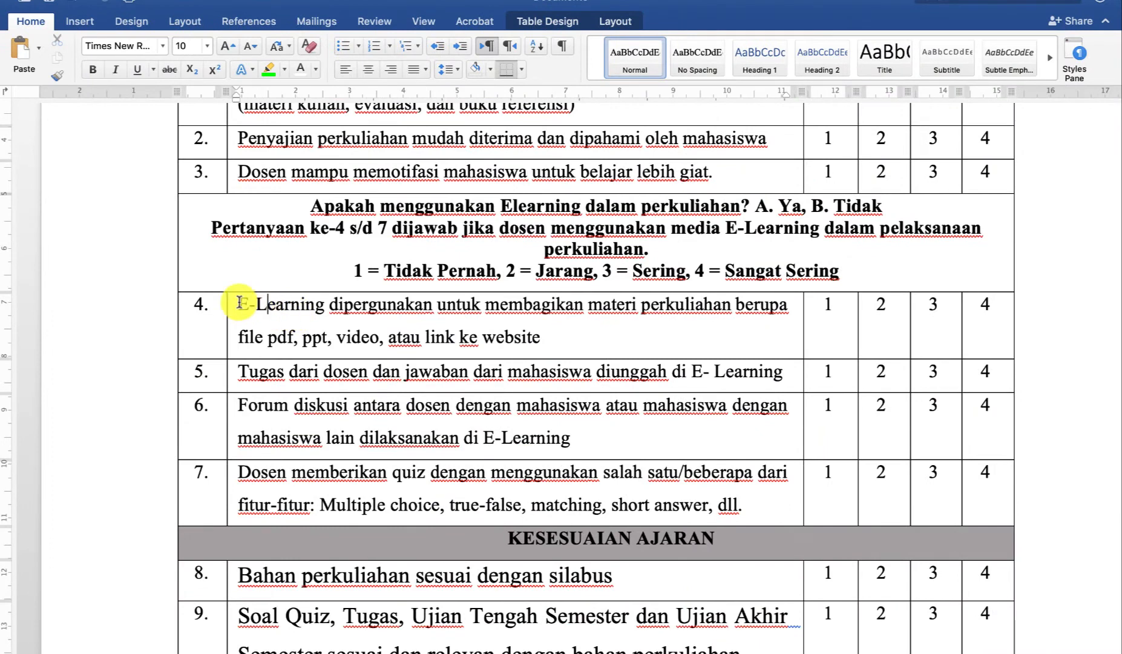
pyautogui.moveTo(241, 305); pyautogui.dragTo(579, 339)
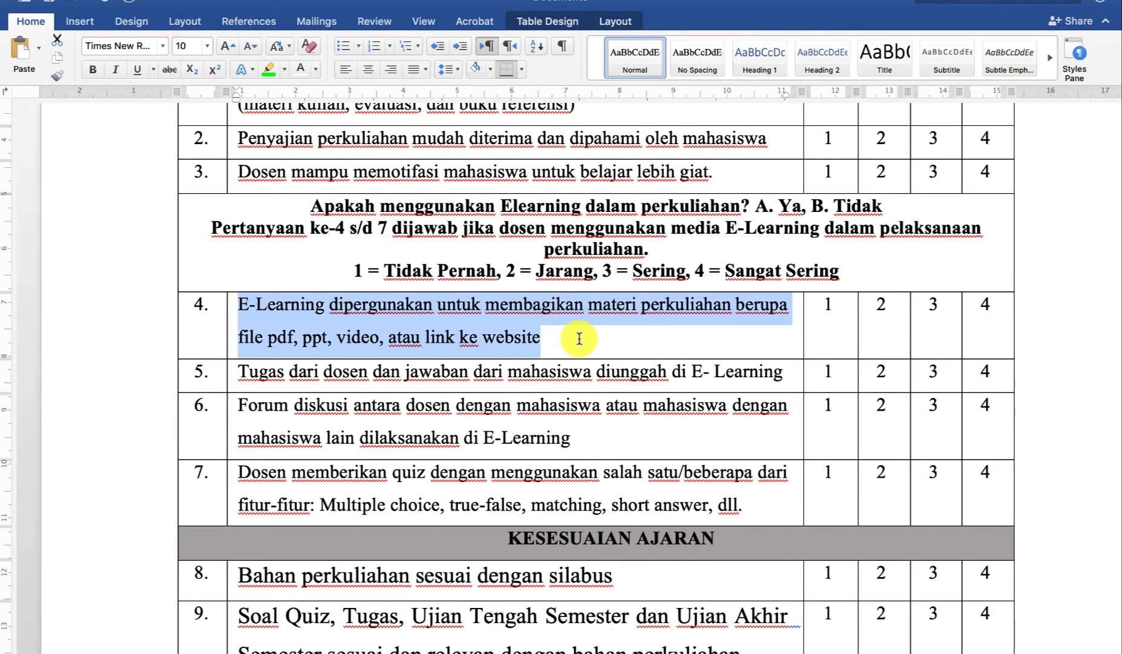
pyautogui.press('super+Tab')
pyautogui.click(380, 247)
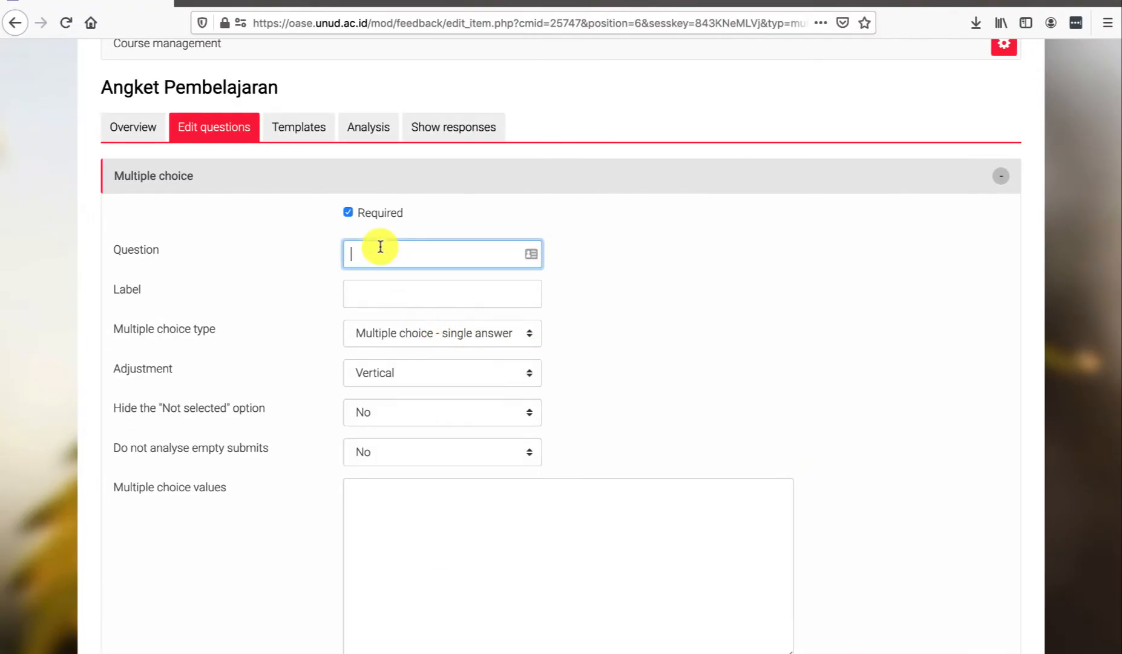
pyautogui.press('super+v')
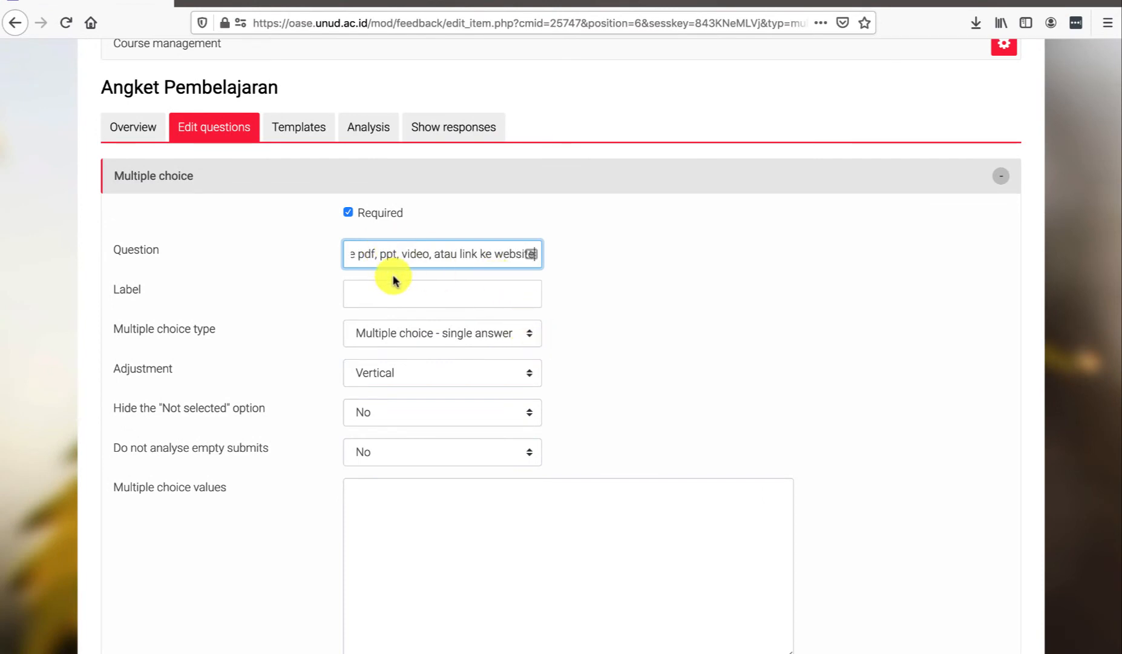
# Make the question depend on the elearning item with the dependence value Ya.
pyautogui.scroll(-5, 641, 373)
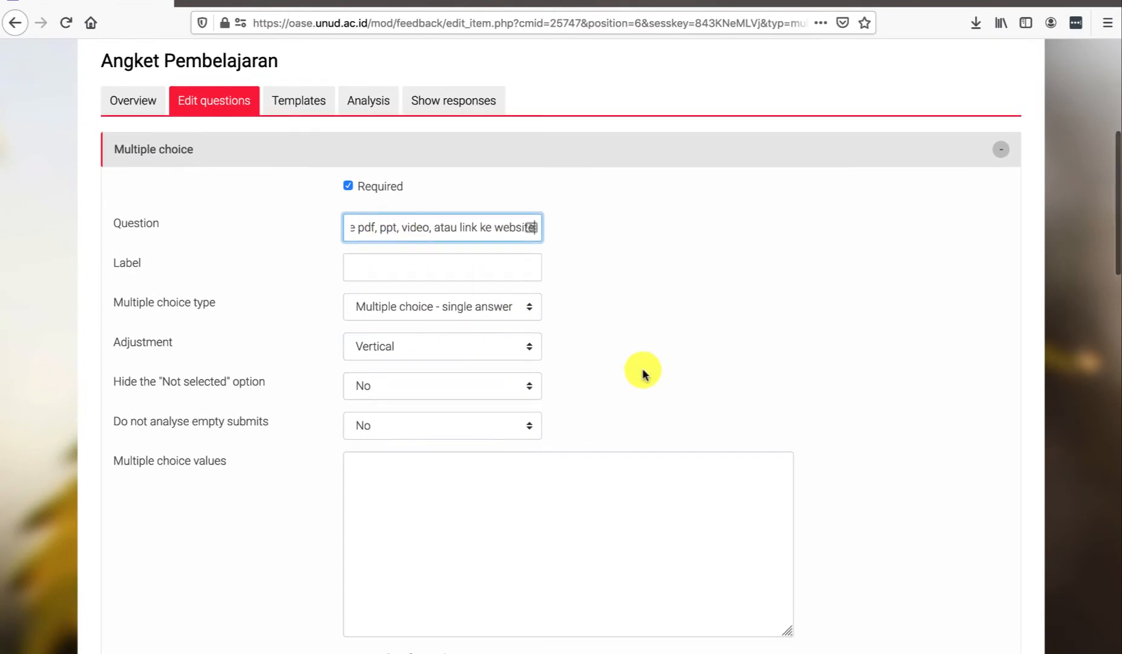
pyautogui.scroll(-2, 643, 372)
pyautogui.scroll(2, 643, 373)
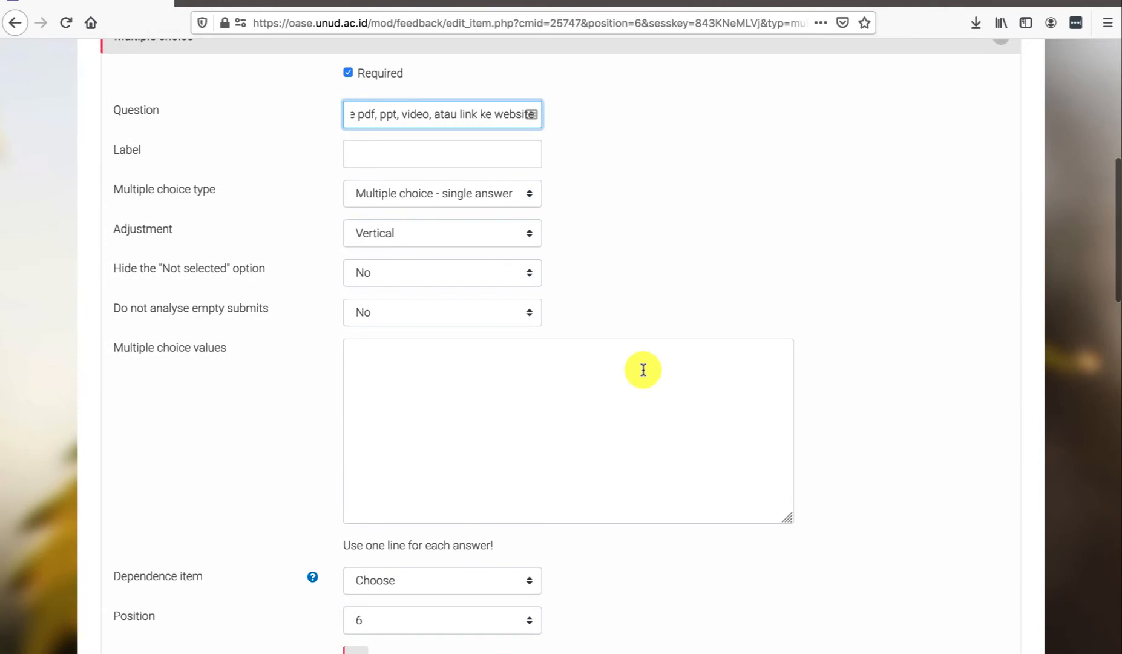
pyautogui.scroll(-1, 643, 371)
pyautogui.scroll(-2, 643, 370)
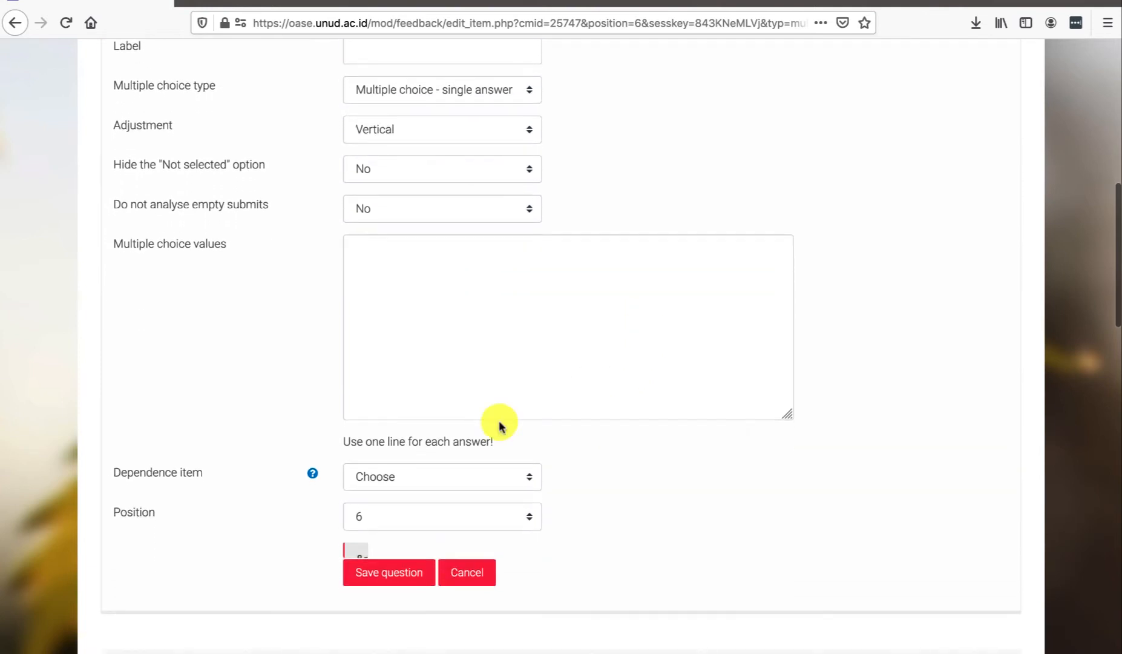
pyautogui.rightClick(465, 481)
pyautogui.click(408, 476)
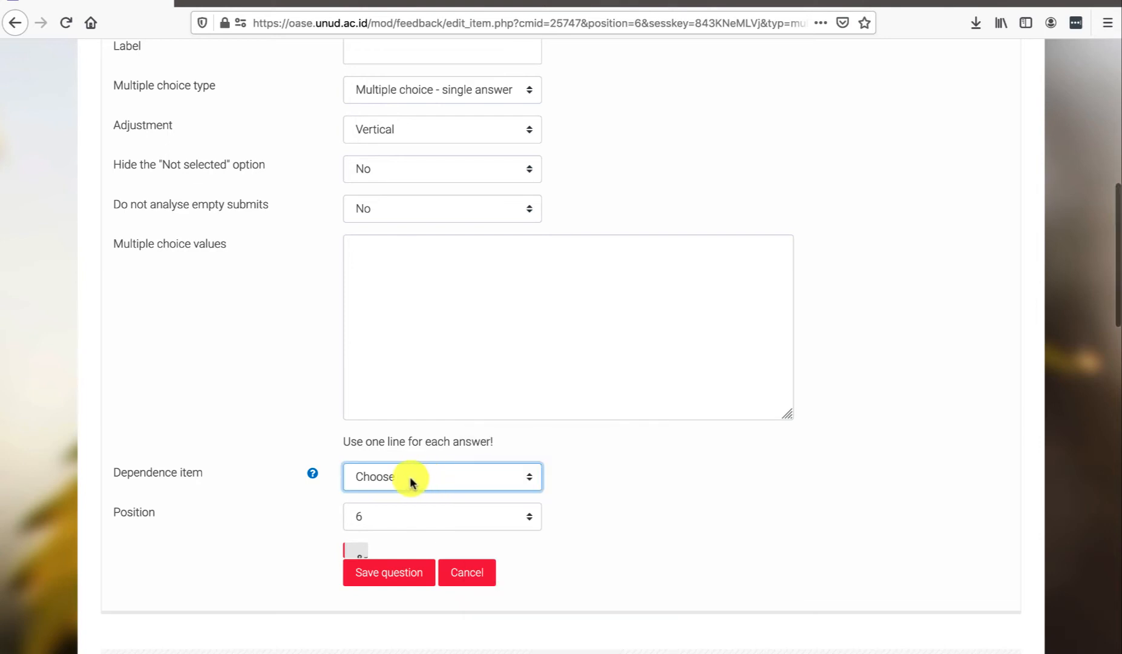
pyautogui.click(401, 482)
pyautogui.click(389, 487)
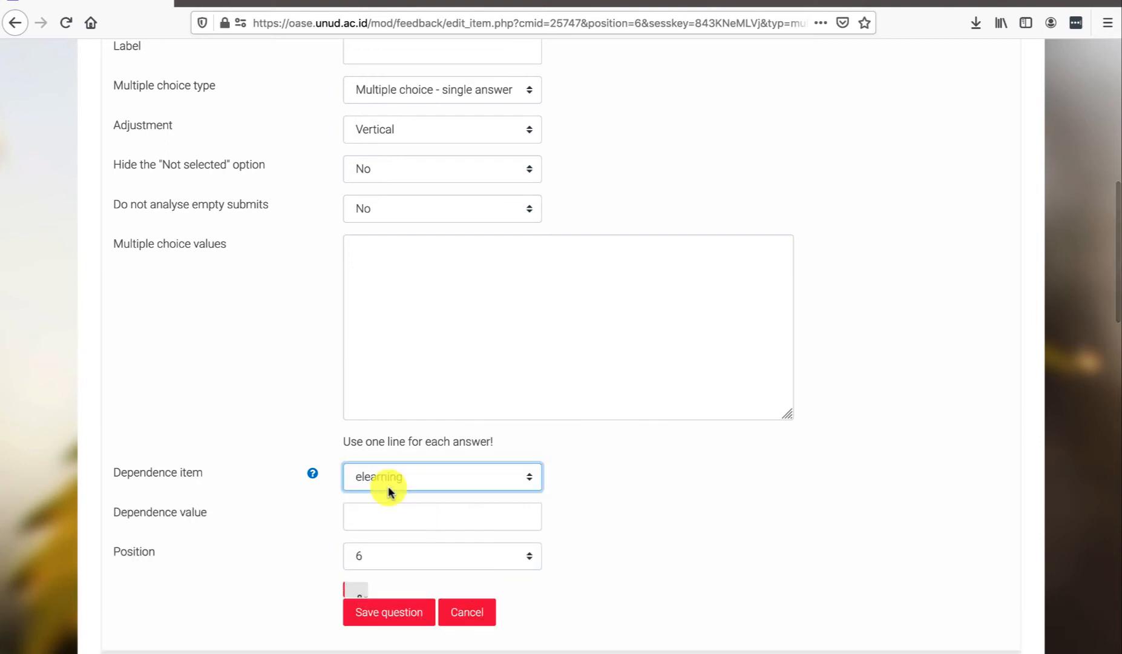
pyautogui.click(389, 525)
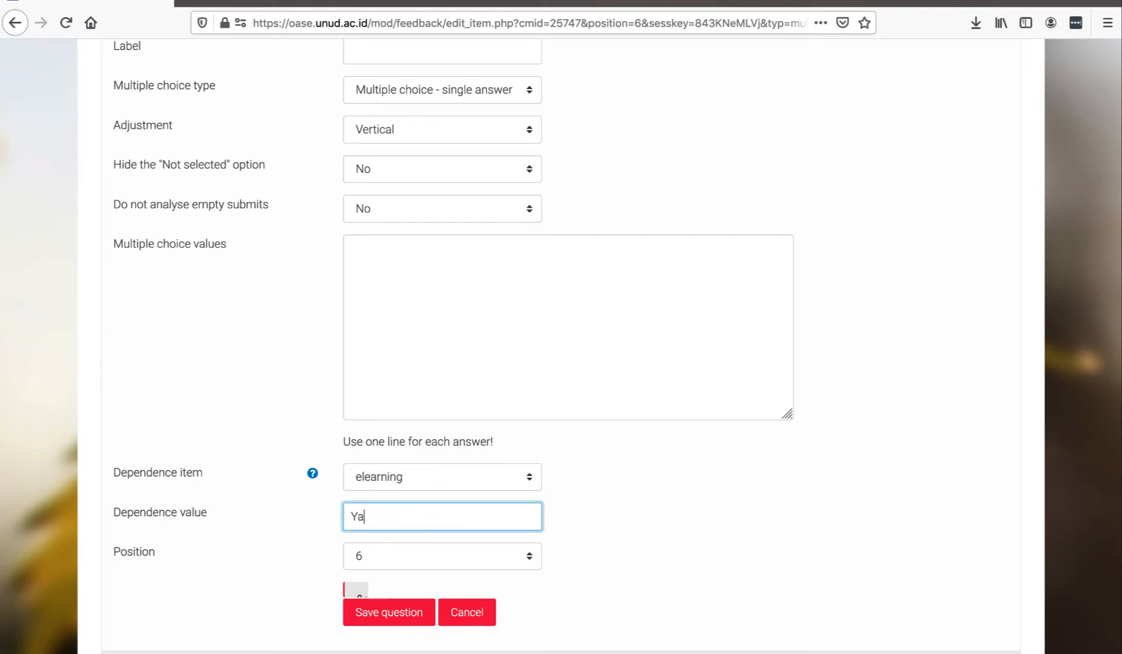
pyautogui.write('Ya')
pyautogui.click(672, 509)
# Set the question's adjustment to Horizontal and hide its "Not selected" option.
pyautogui.scroll(3, 674, 509)
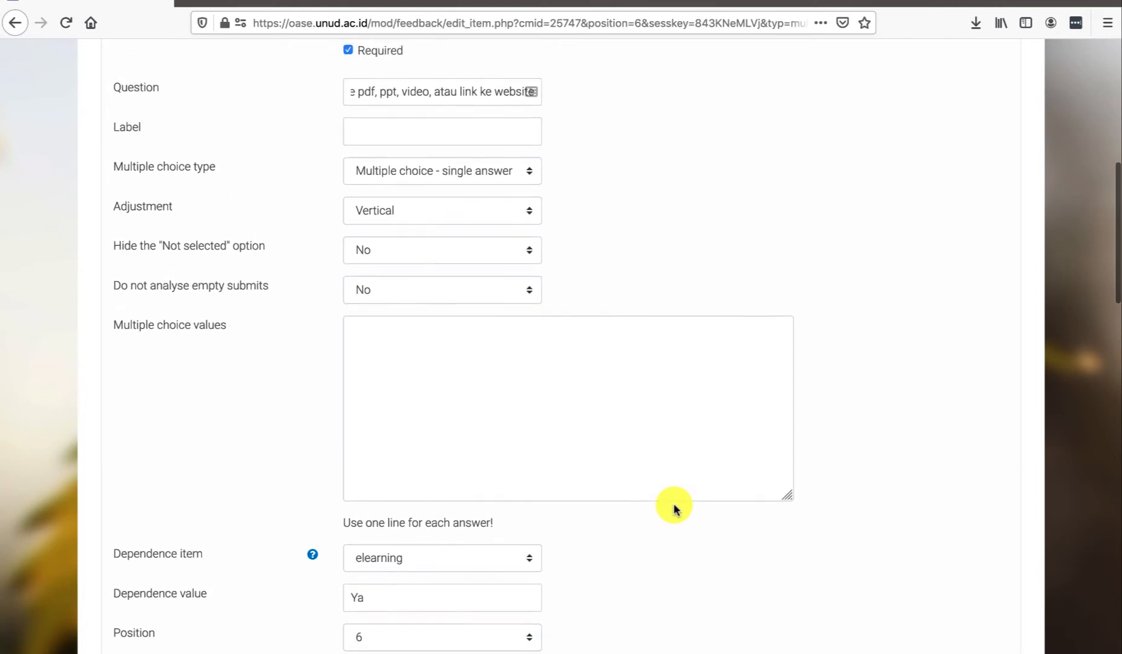
pyautogui.scroll(2, 674, 508)
pyautogui.click(422, 255)
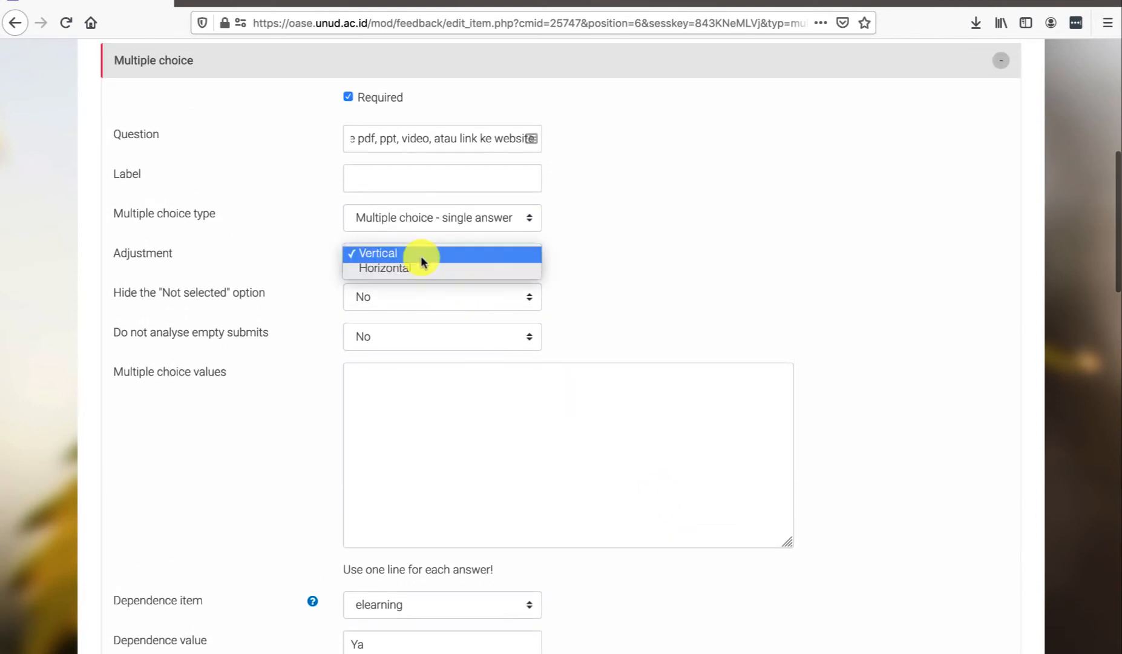
pyautogui.click(403, 267)
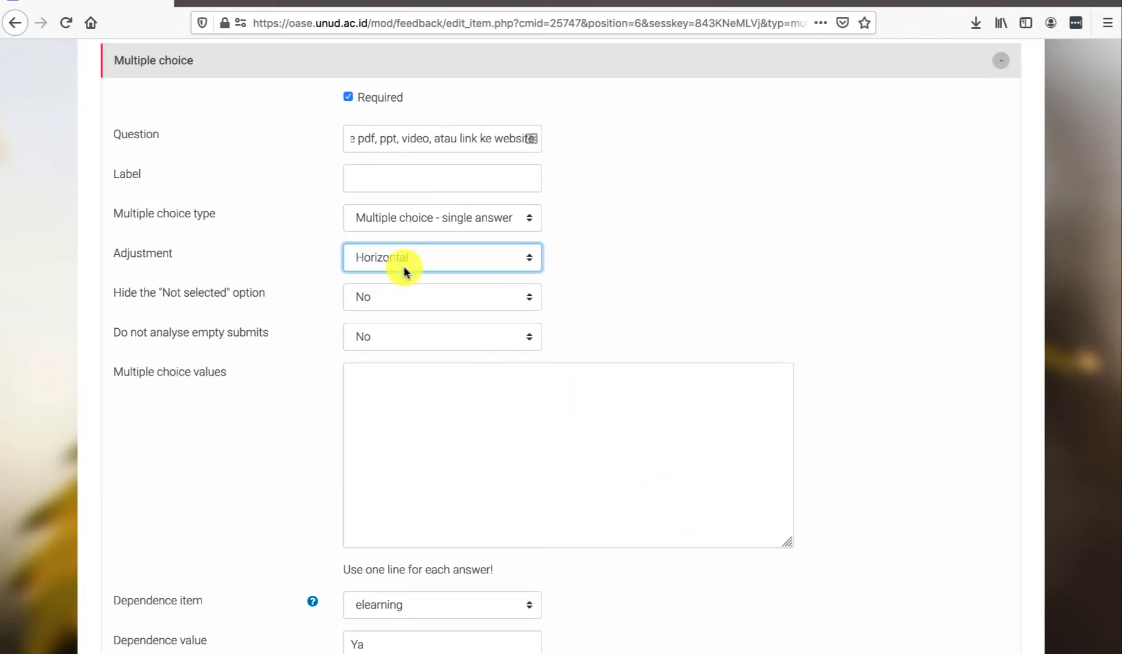
pyautogui.click(382, 297)
pyautogui.click(378, 310)
# Enter Tidak Pernah, Jarang, Sering and Sangat Sering as the dependent question's answer values, one per line, and save it.
pyautogui.click(385, 413)
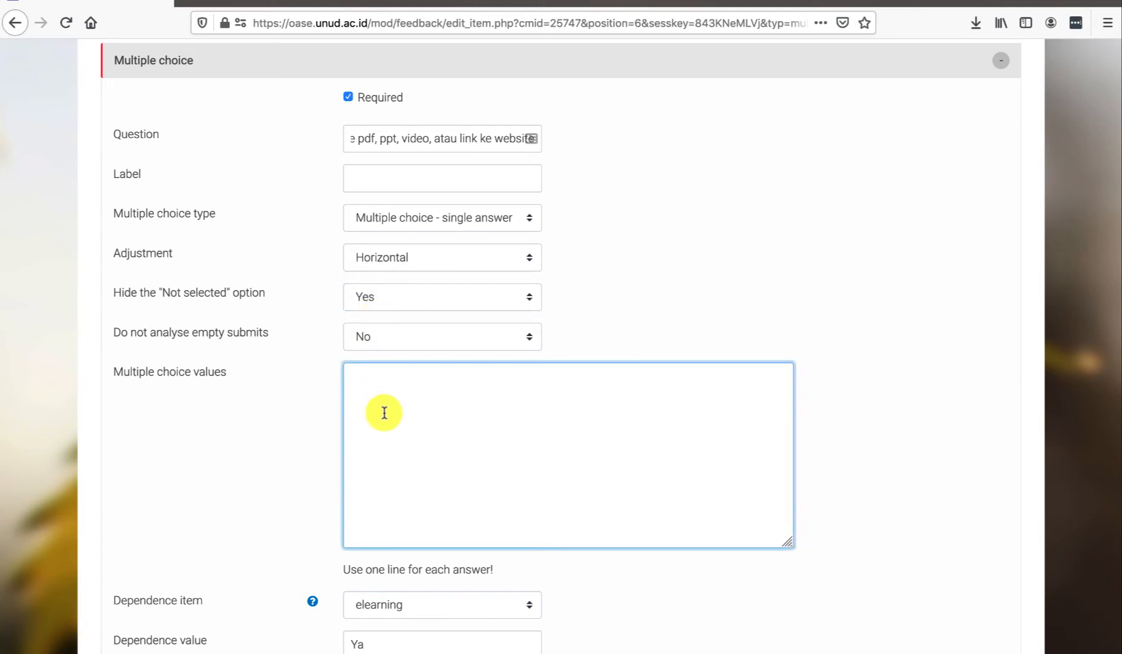
pyautogui.press('super+Tab')
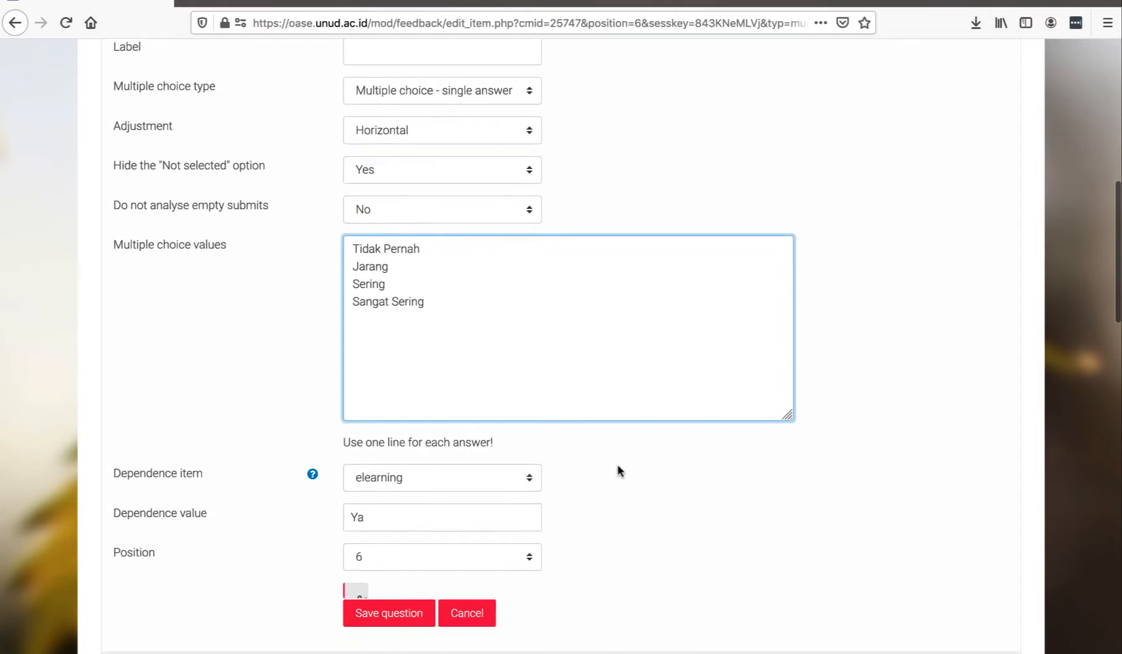
pyautogui.scroll(-1, 617, 467)
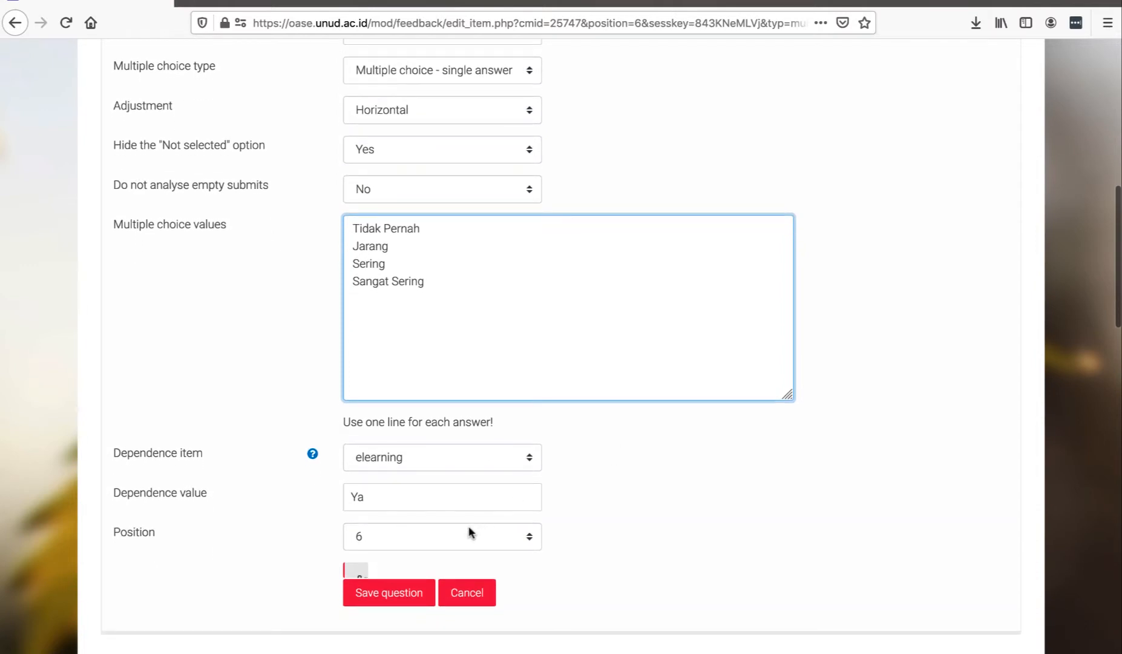
pyautogui.scroll(2, 421, 542)
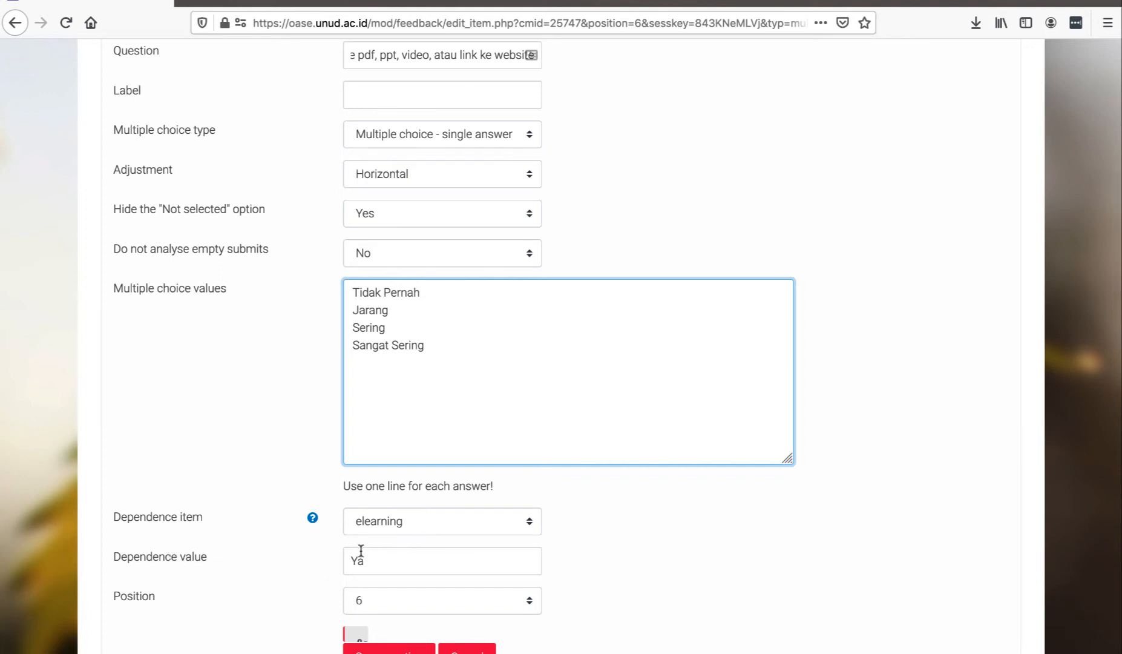
pyautogui.scroll(2, 360, 550)
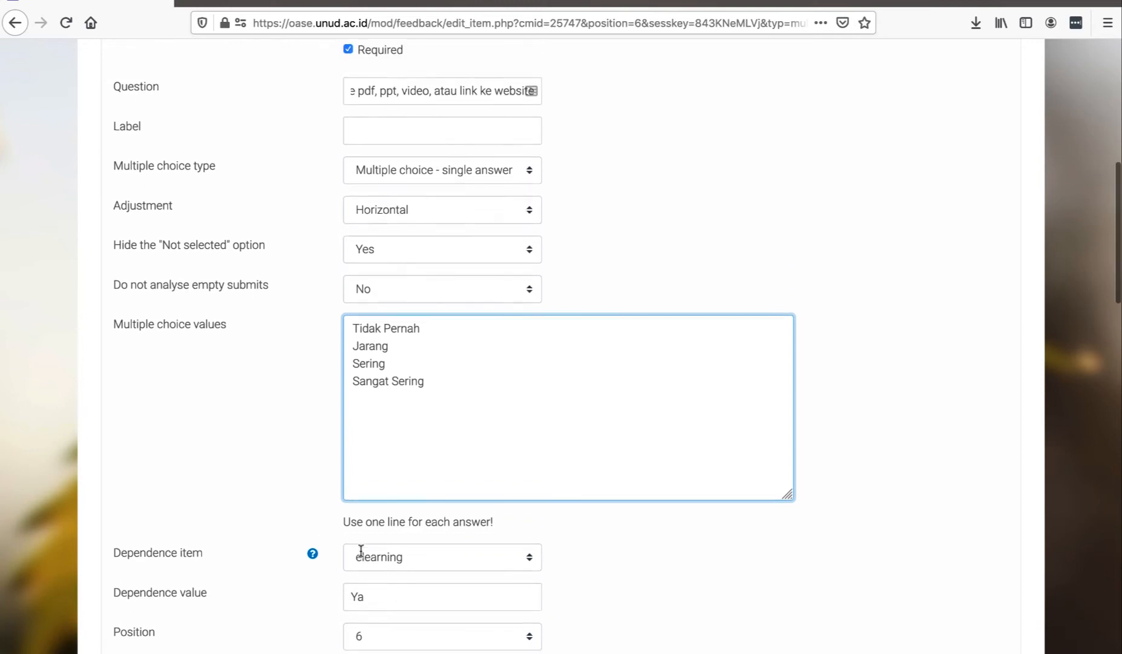
pyautogui.scroll(-6, 361, 553)
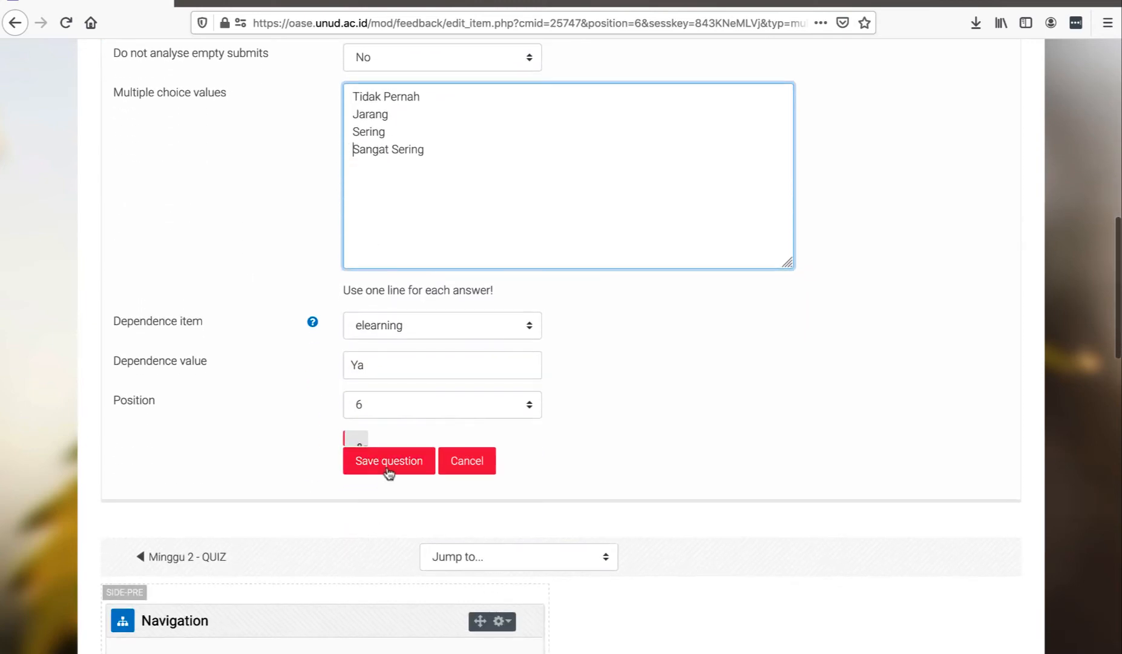
pyautogui.click(388, 464)
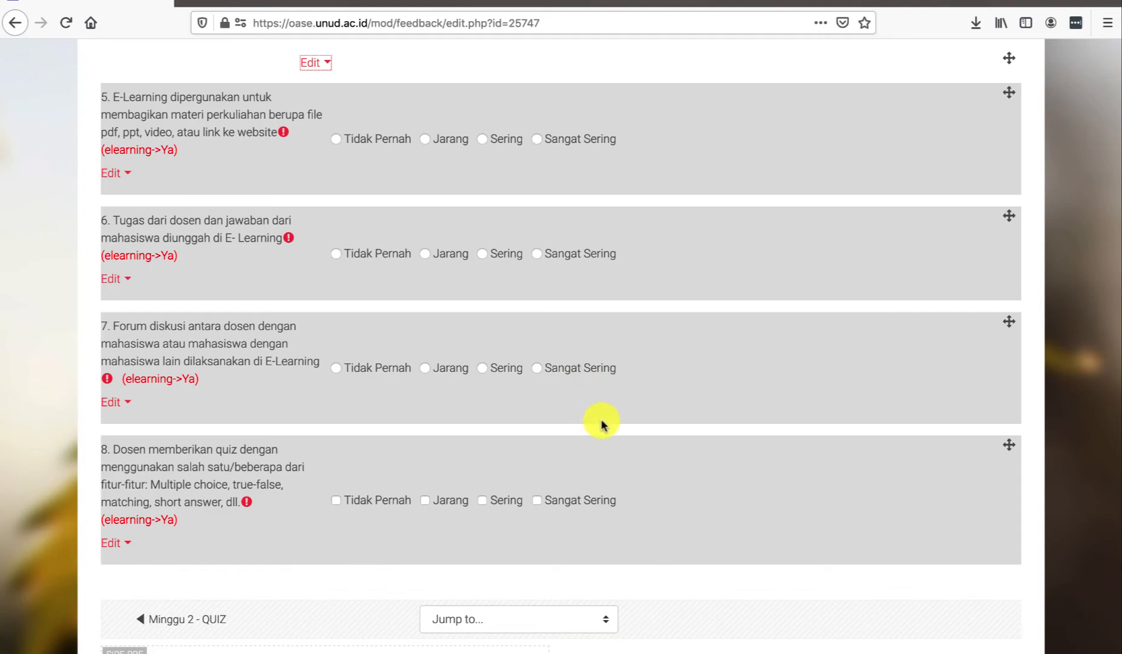
# Add a page break after the last e-learning question and check its place in the question list.
pyautogui.press('super+Tab')
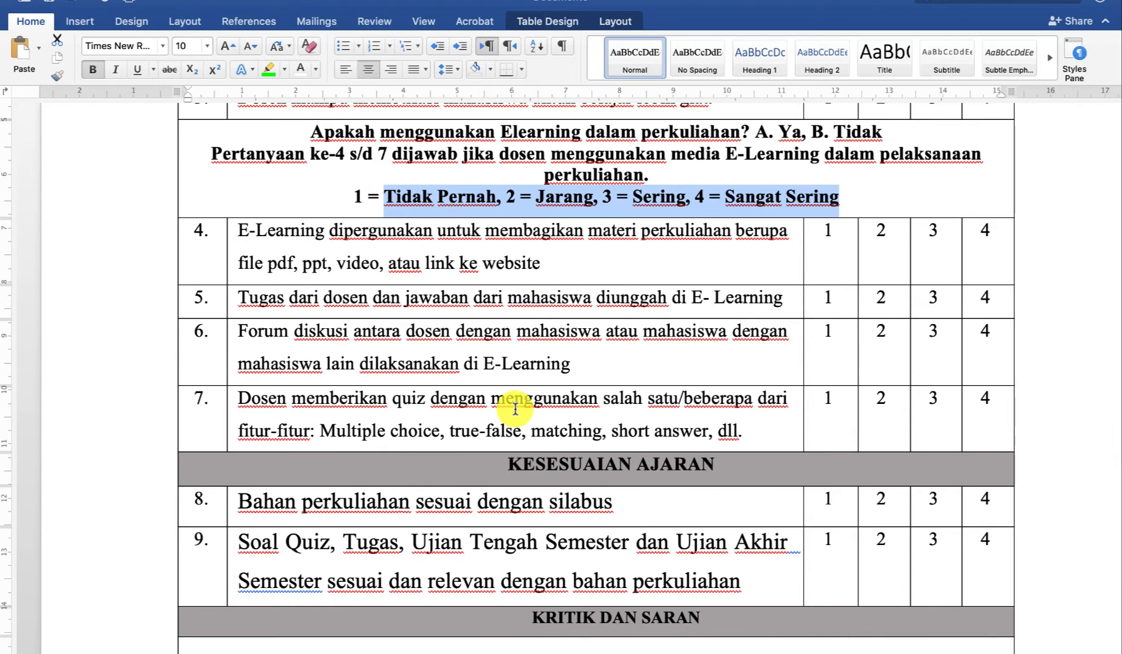
pyautogui.press('super+Tab')
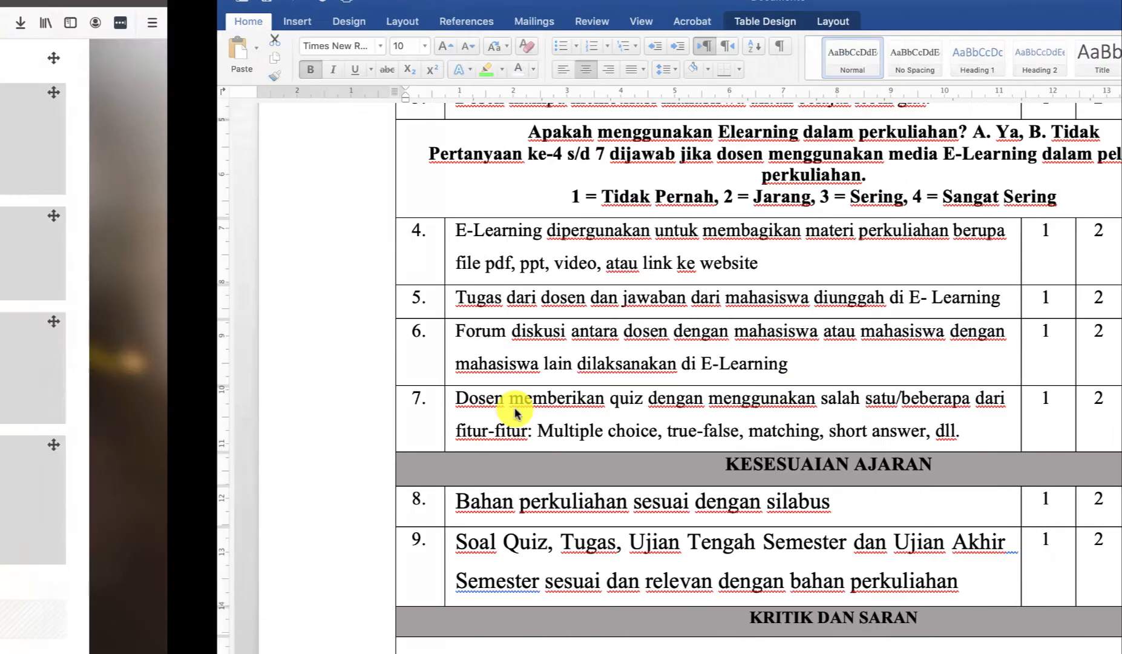
pyautogui.scroll(3, 468, 343)
pyautogui.scroll(7, 470, 349)
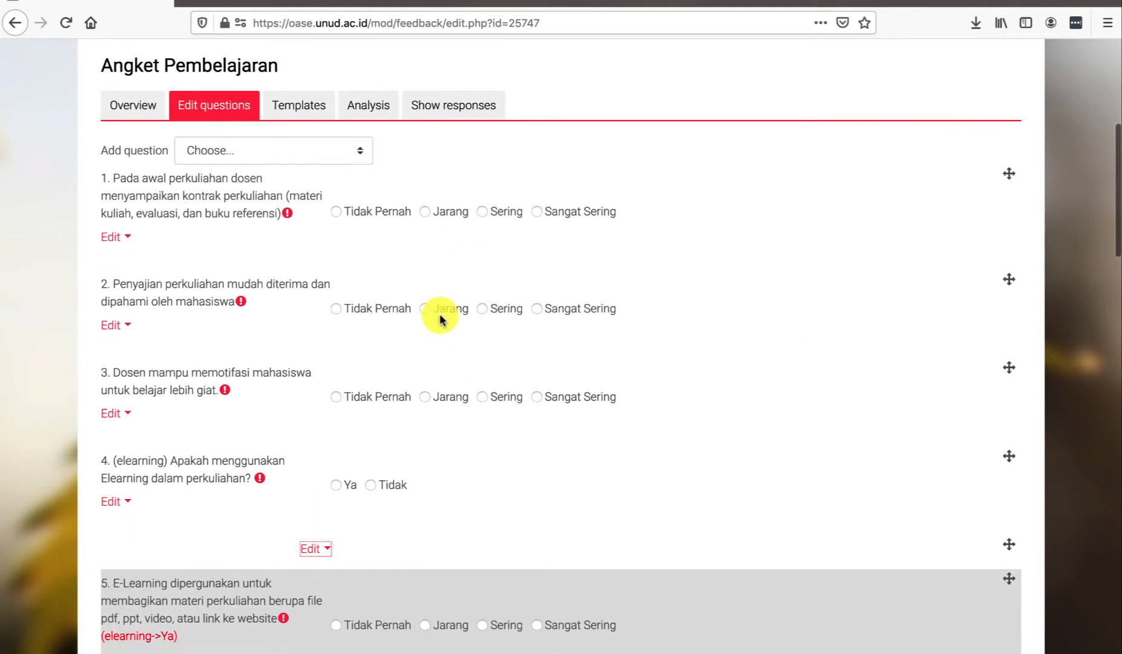
pyautogui.click(303, 150)
pyautogui.click(287, 161)
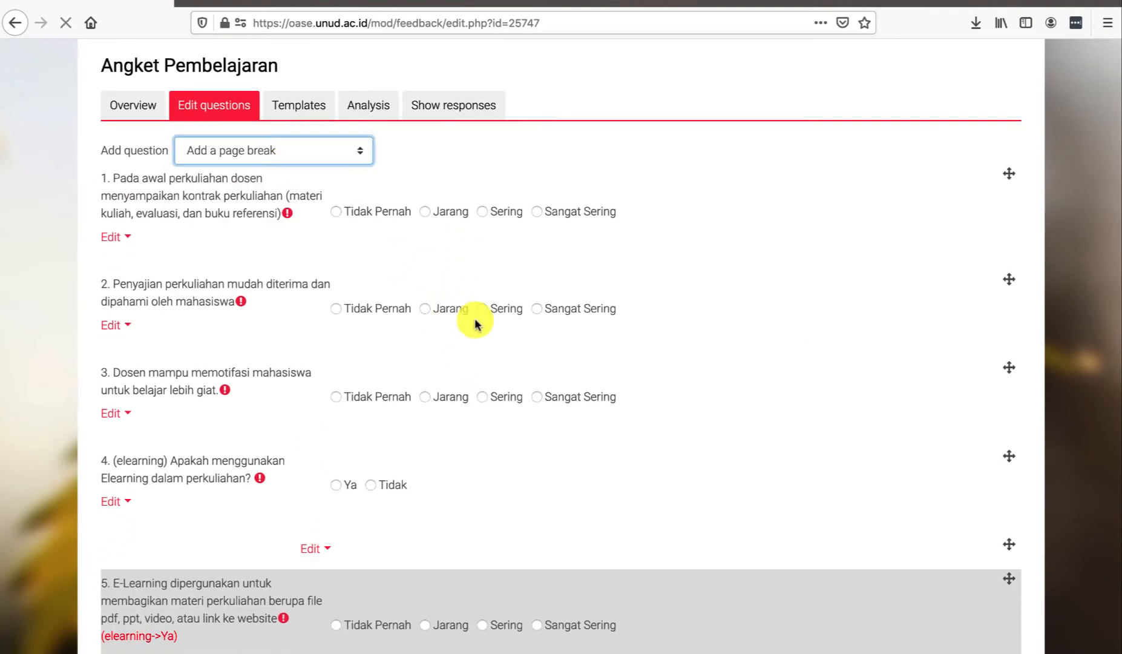
pyautogui.scroll(-4, 515, 372)
pyautogui.scroll(-13, 515, 375)
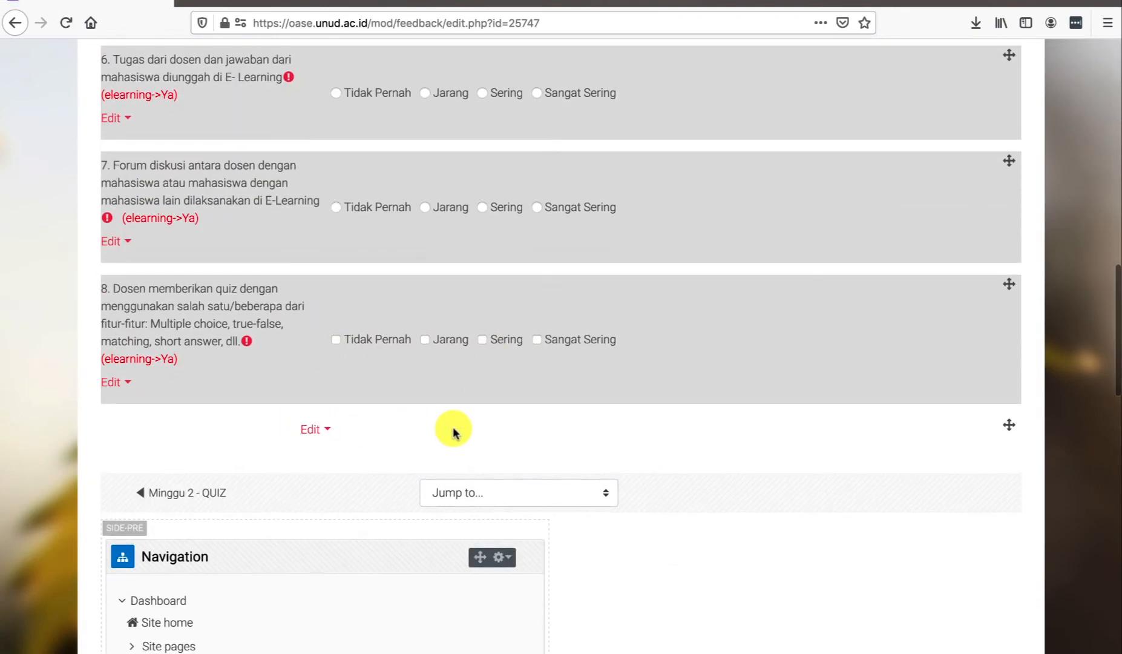
# Add a multiple choice question after the second page break and mark it as required.
pyautogui.scroll(5, 454, 431)
pyautogui.scroll(7, 452, 431)
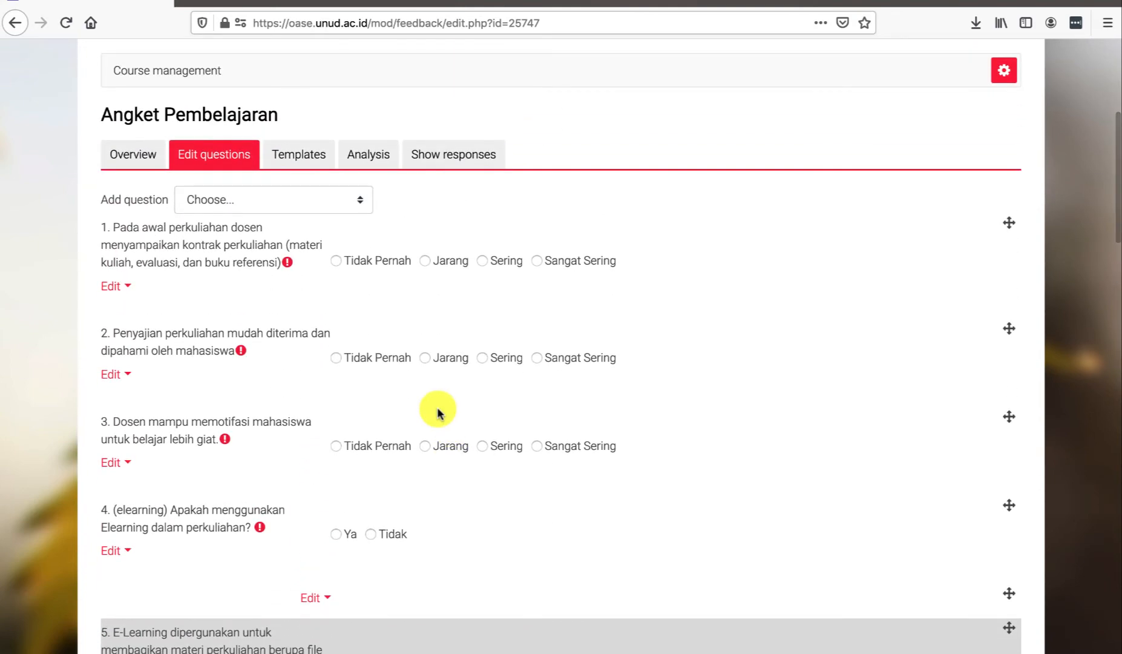
pyautogui.click(342, 206)
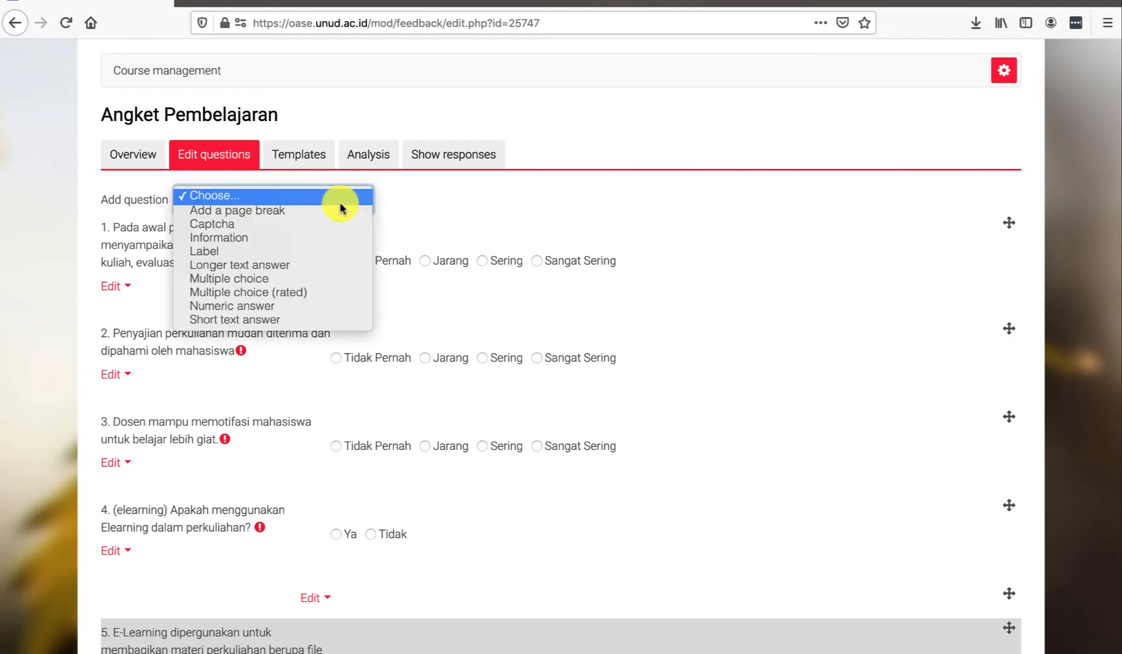
pyautogui.click(268, 279)
pyautogui.scroll(-5, 591, 484)
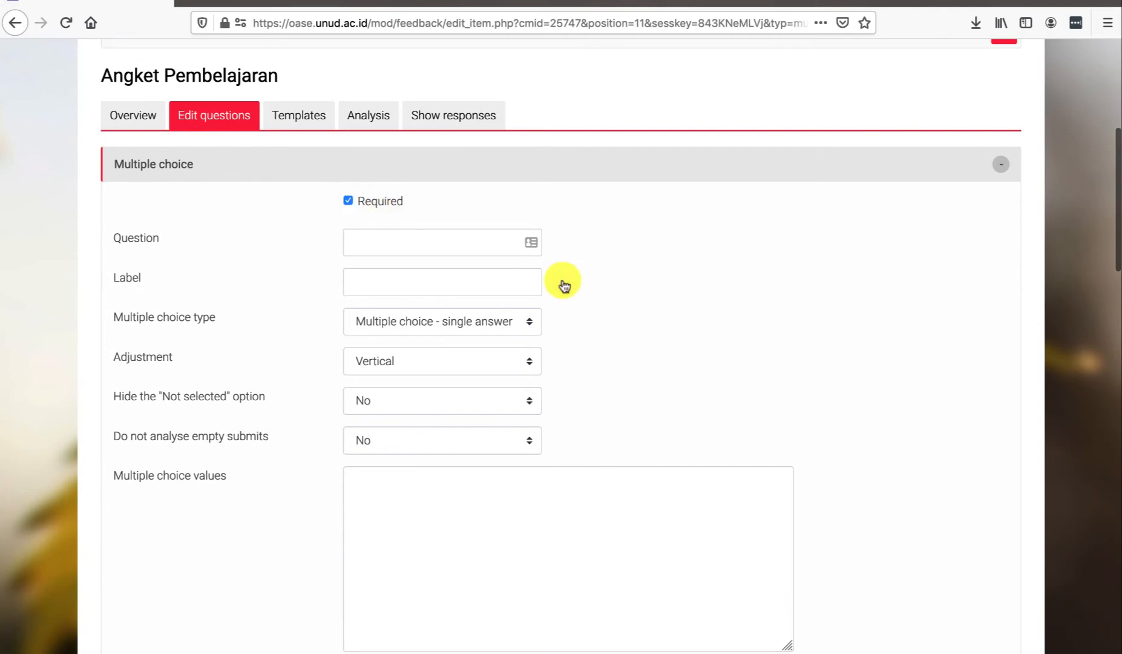
# Copy item 8, "Bahan perkuliahan sesuai dengan silabus", from the Word questionnaire into the new question's text.
pyautogui.press('super+Tab')
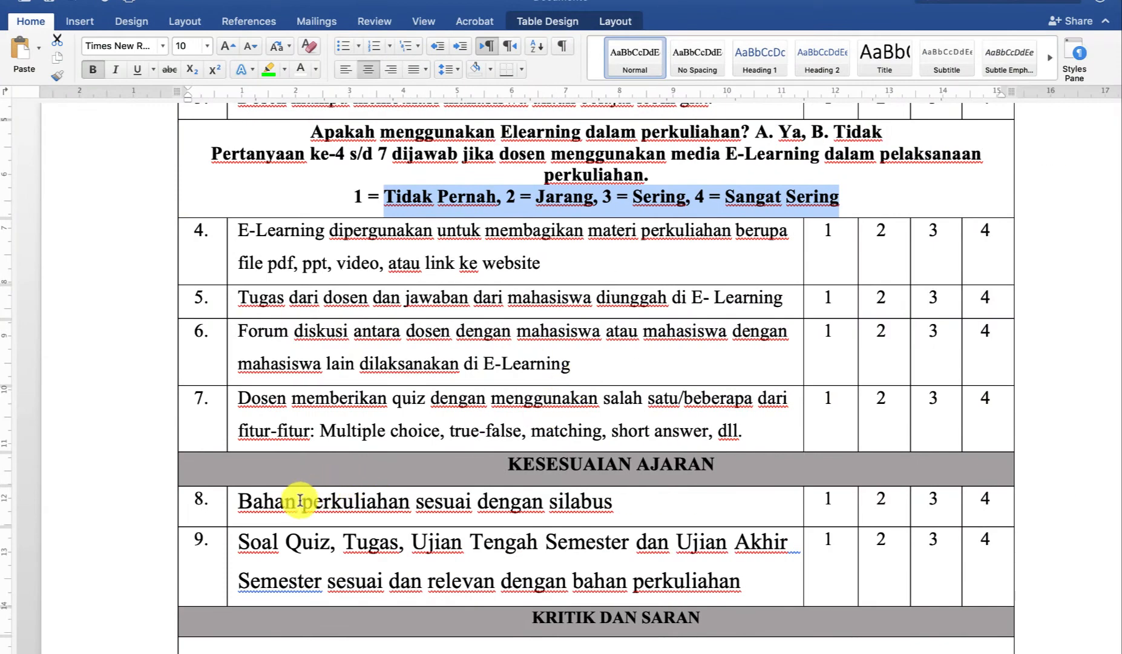
pyautogui.click(300, 502)
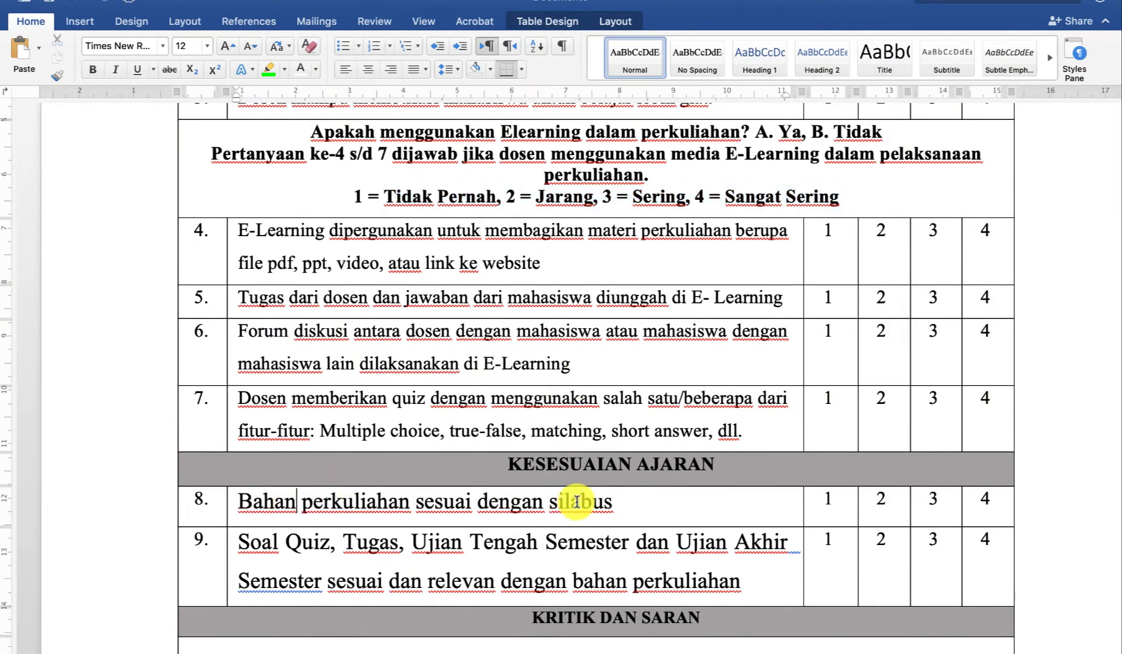
pyautogui.tripleClick(602, 503)
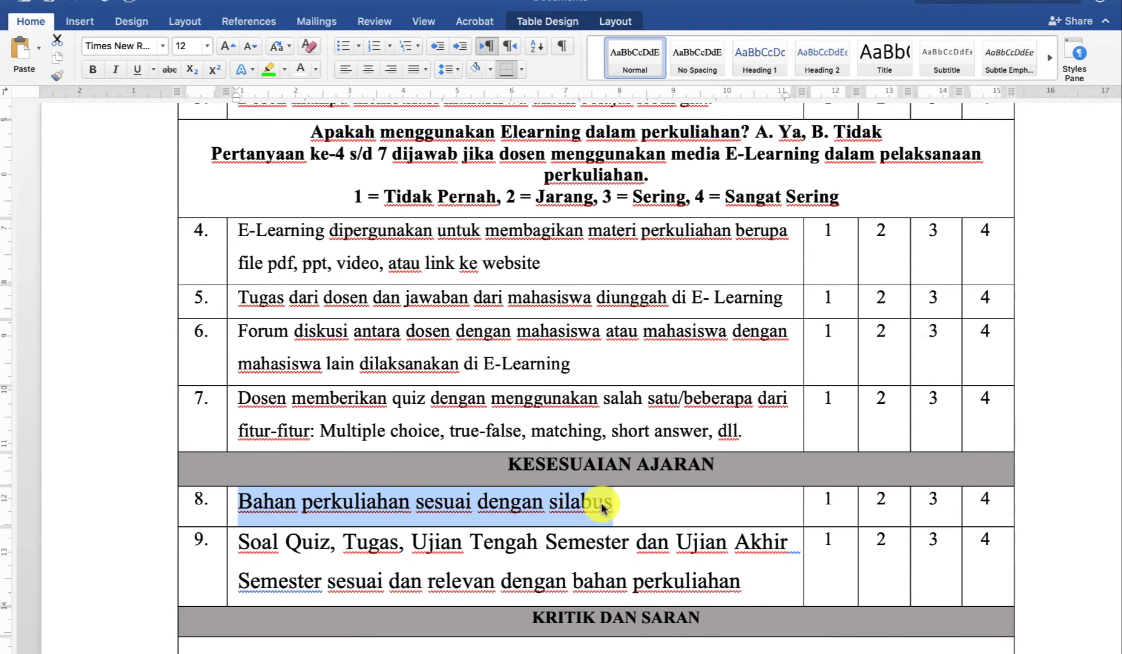
pyautogui.press('super+Tab')
pyautogui.click(368, 245)
pyautogui.write('Bahan perkuliahan sesuai dengan silabus')
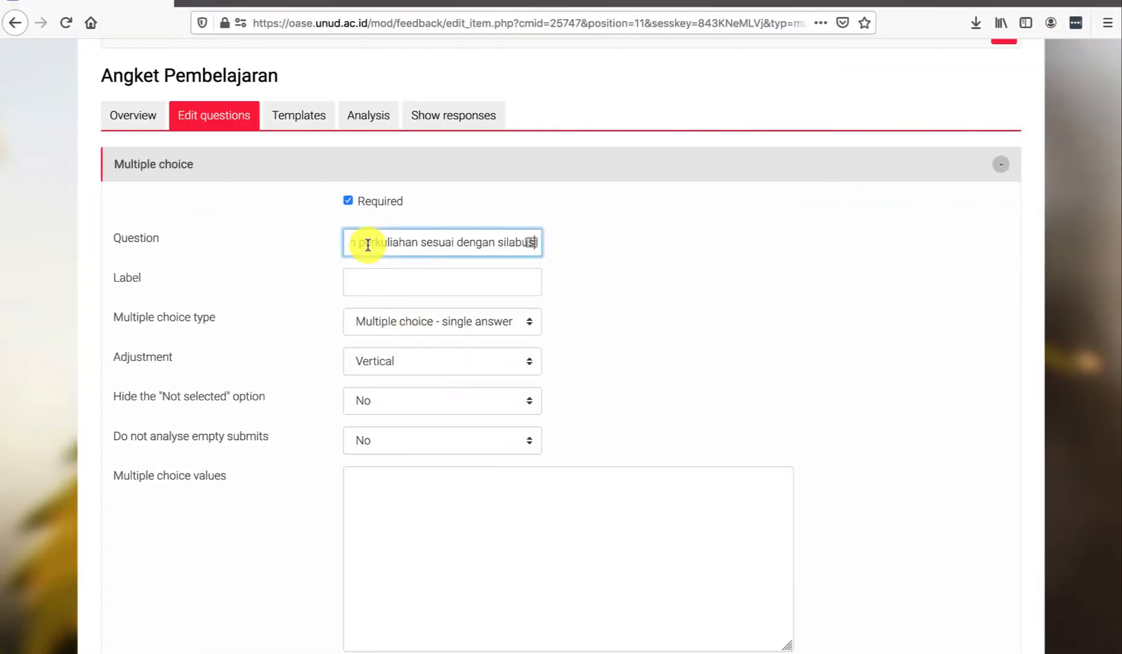
# Set single answer, Horizontal adjustment and a hidden "Not selected" option, and enter Tidak Pernah, Jarang, Sering and Sangat Sering as answer values.
pyautogui.click(402, 322)
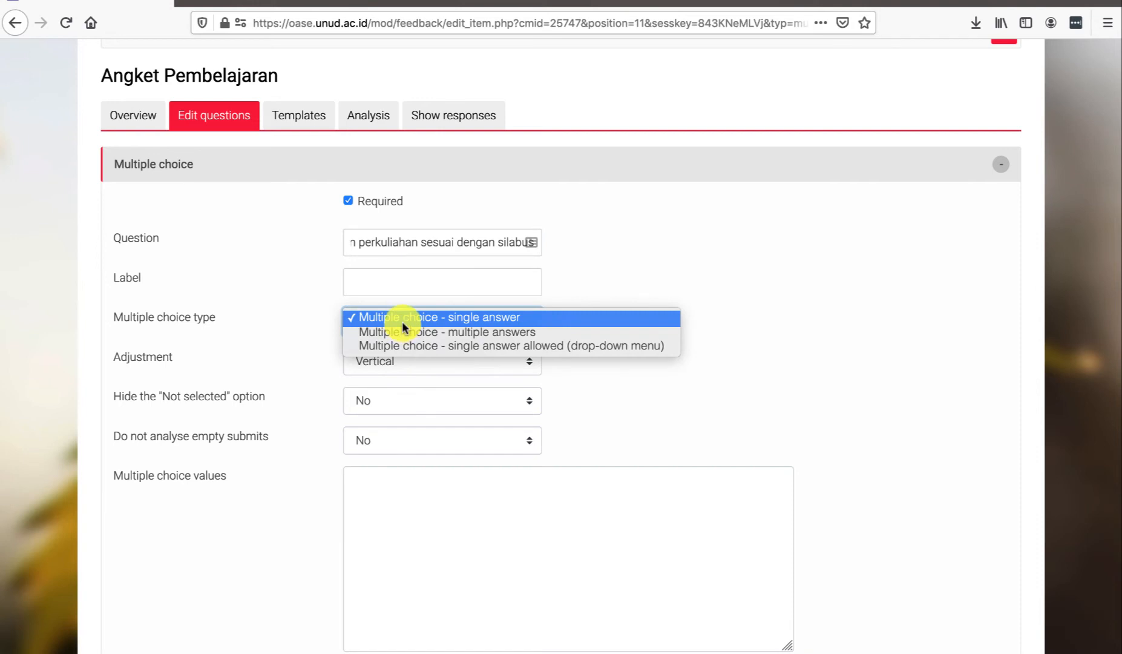
pyautogui.click(403, 323)
pyautogui.click(383, 360)
pyautogui.click(375, 374)
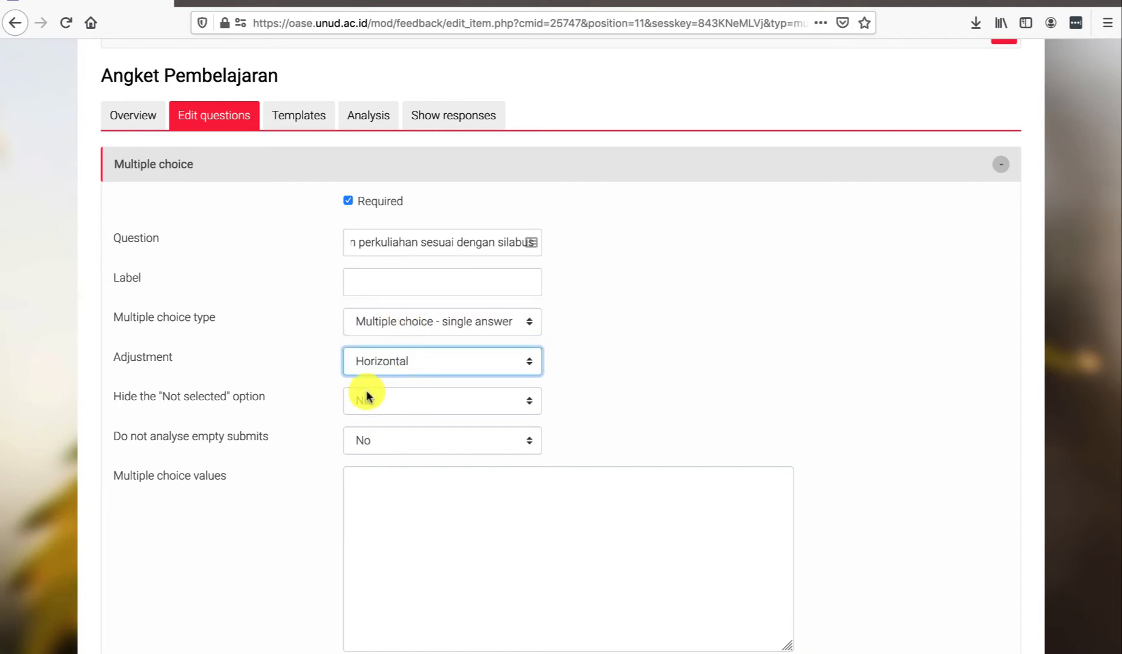
pyautogui.click(364, 401)
pyautogui.click(368, 414)
pyautogui.click(394, 514)
pyautogui.write('Tidak Pernah Jarang Sering Sangat Sering')
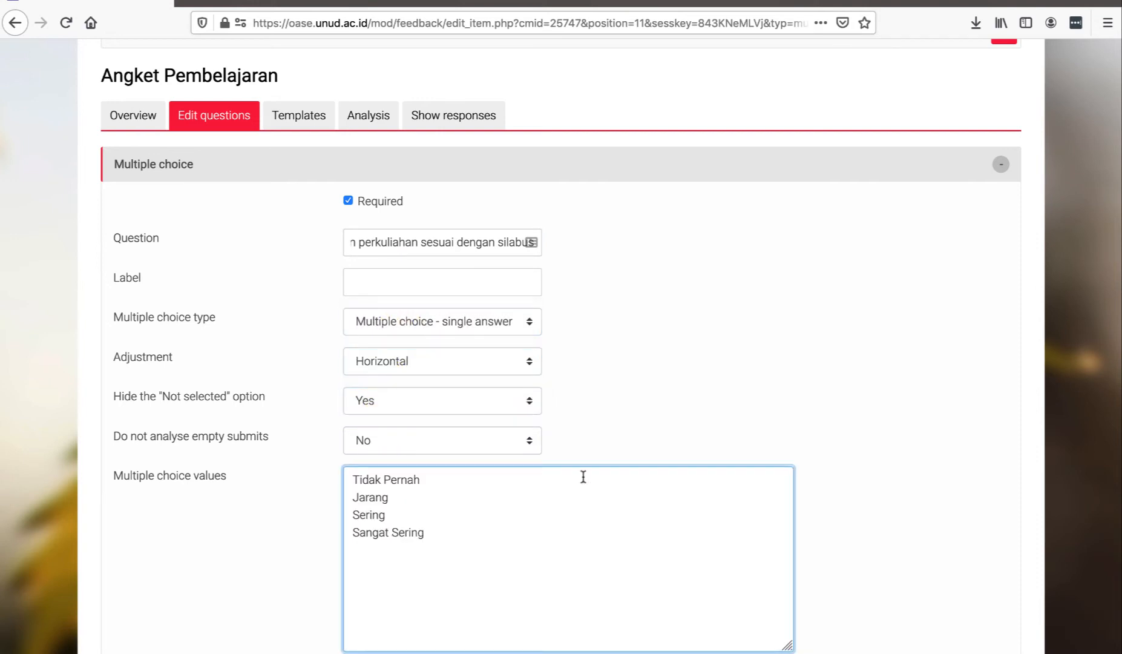
# Save the "Bahan perkuliahan sesuai dengan silabus" question at position 11 without a dependence item.
pyautogui.scroll(-6, 582, 475)
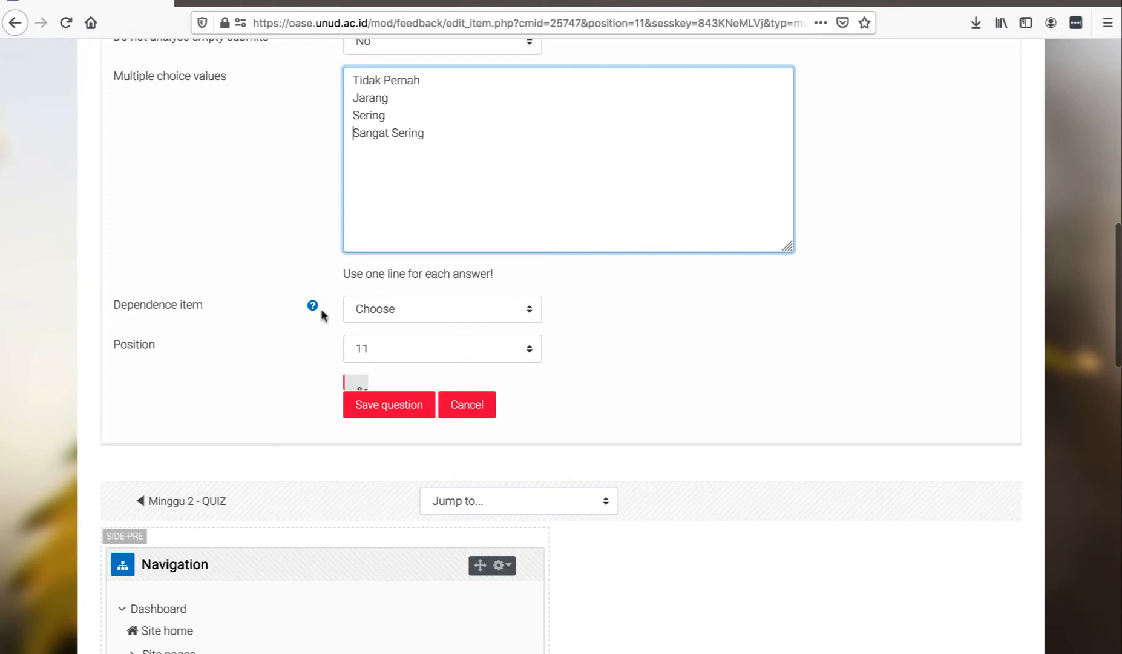
pyautogui.scroll(-1, 468, 315)
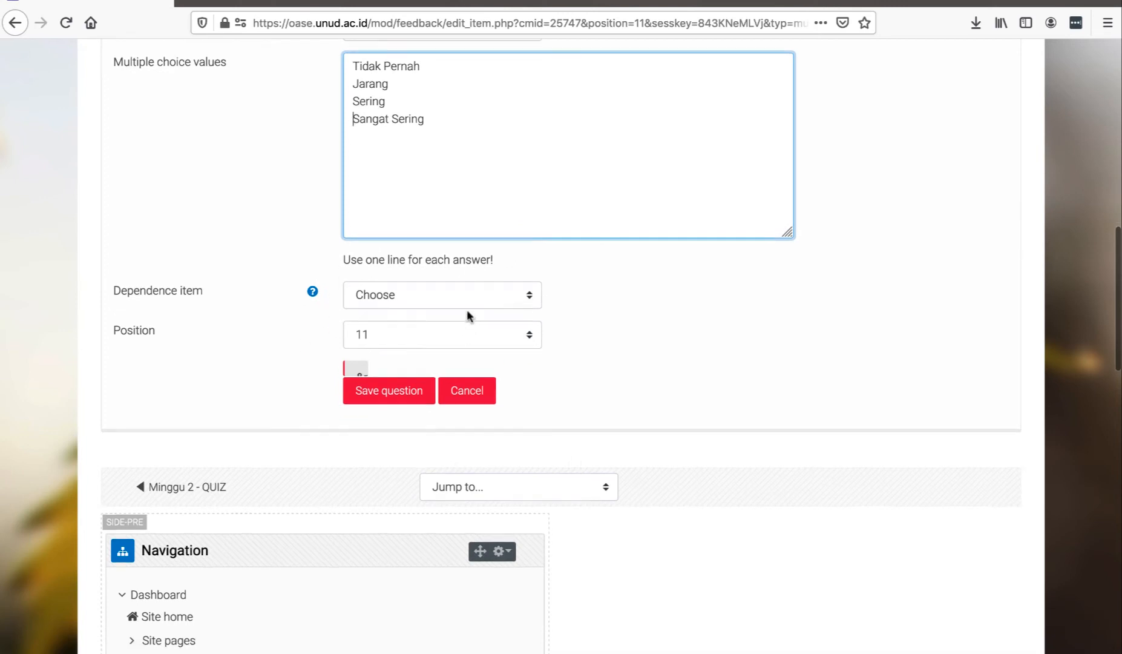
pyautogui.click(387, 377)
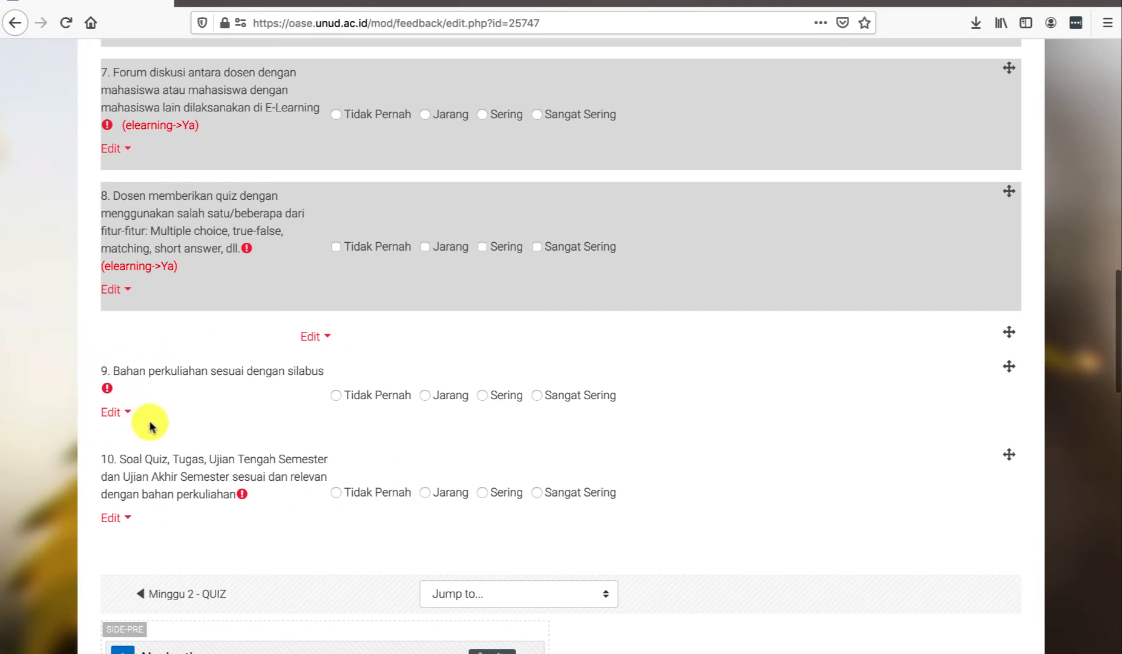
# Review the e-learning dependencies and page breaks in the question list, and check the Word questionnaire for items still missing.
pyautogui.scroll(4, 150, 426)
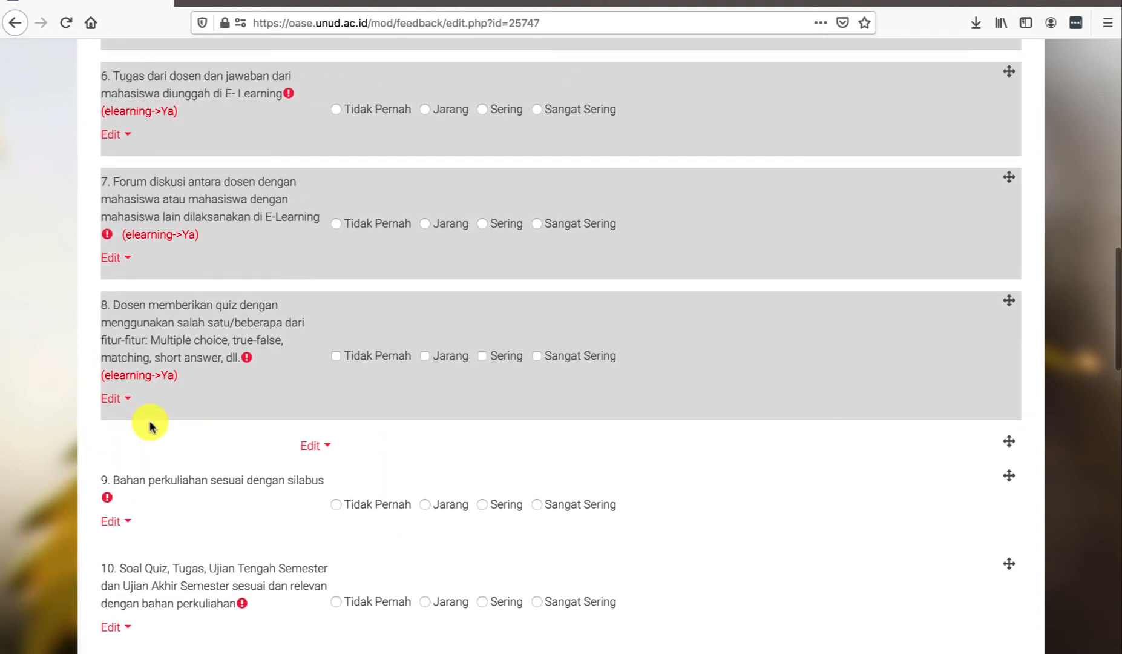
pyautogui.scroll(1, 150, 425)
pyautogui.scroll(-1, 150, 426)
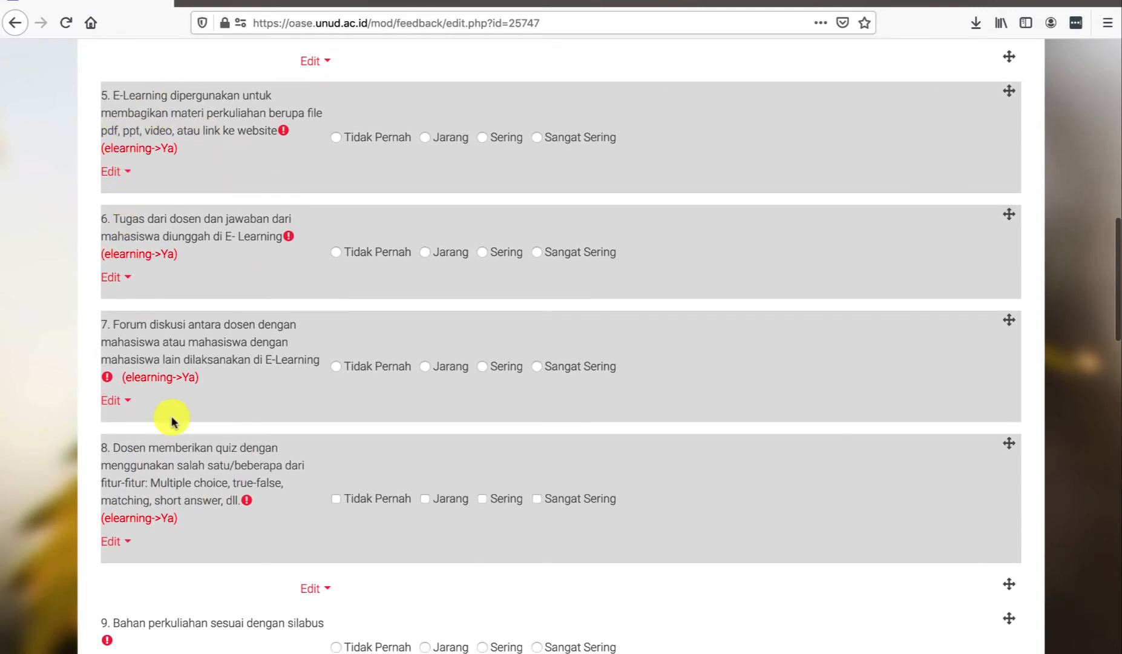
pyautogui.scroll(3, 151, 305)
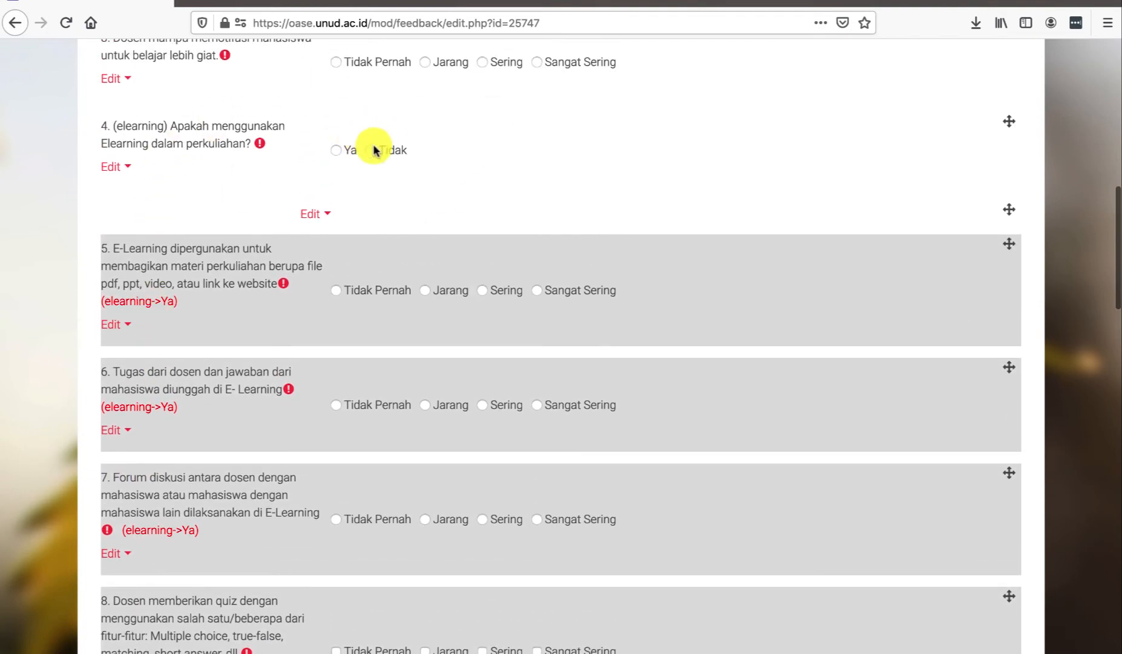
pyautogui.scroll(-8, 238, 459)
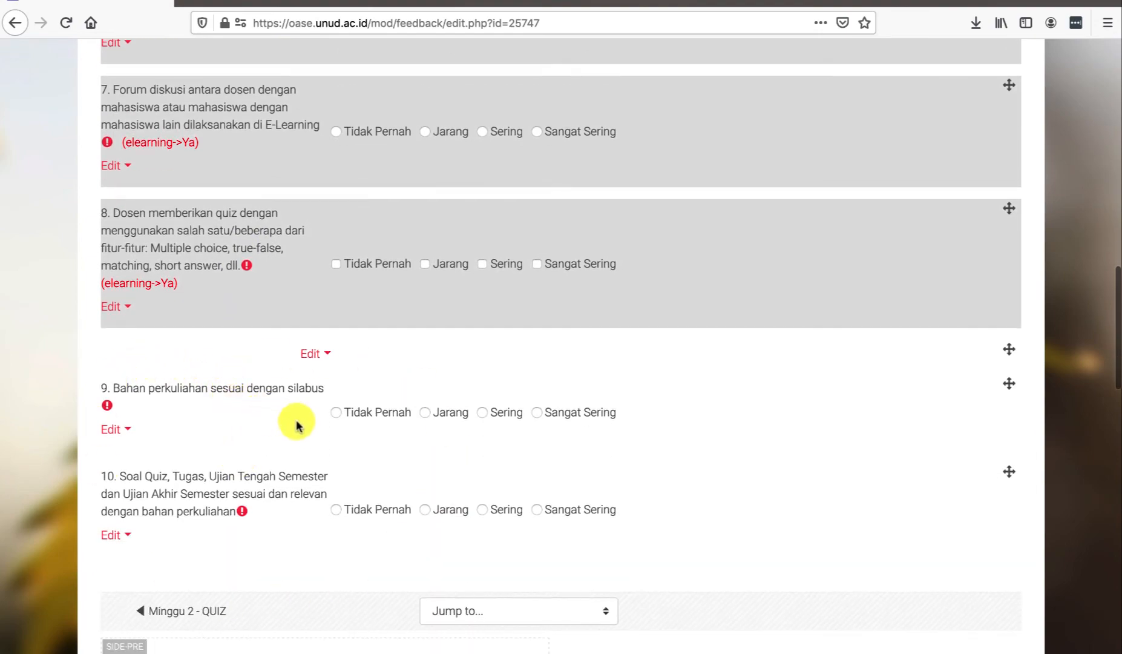
pyautogui.press('super+Tab')
pyautogui.press('super+Tab')
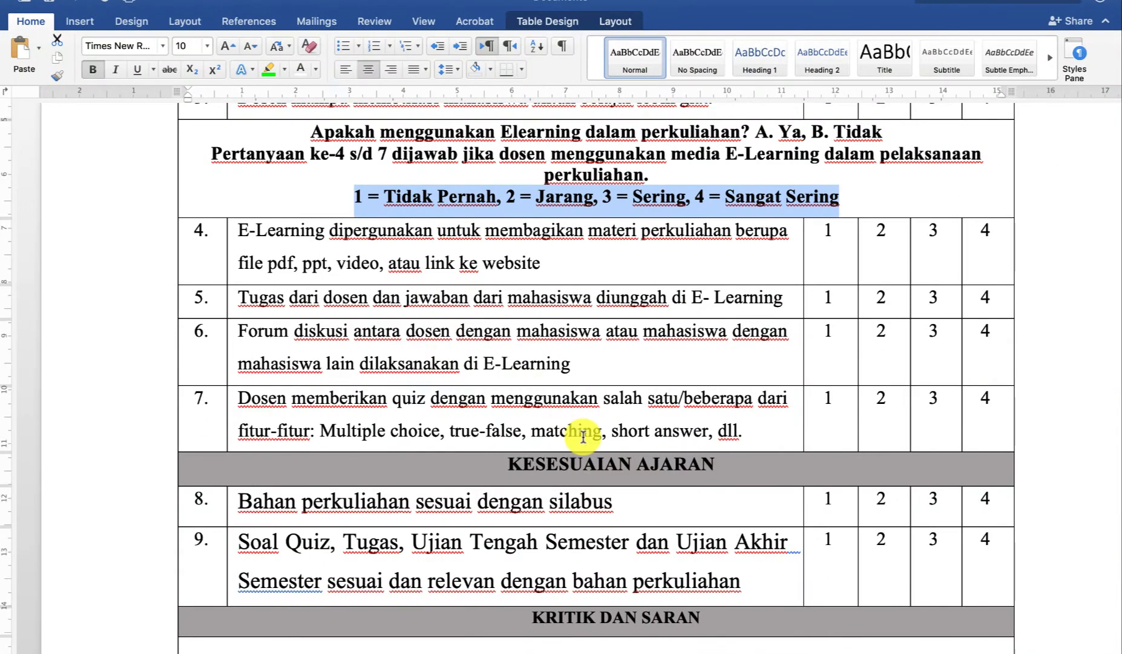
pyautogui.scroll(-5, 583, 436)
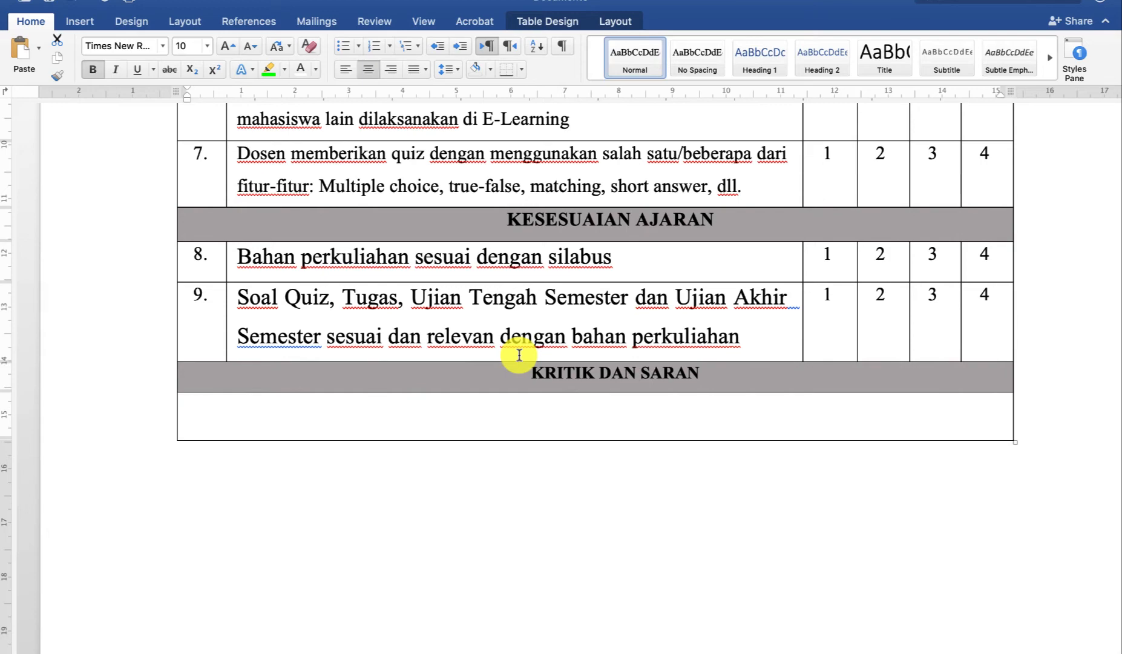
pyautogui.hotkey('ctrl', 'Left')
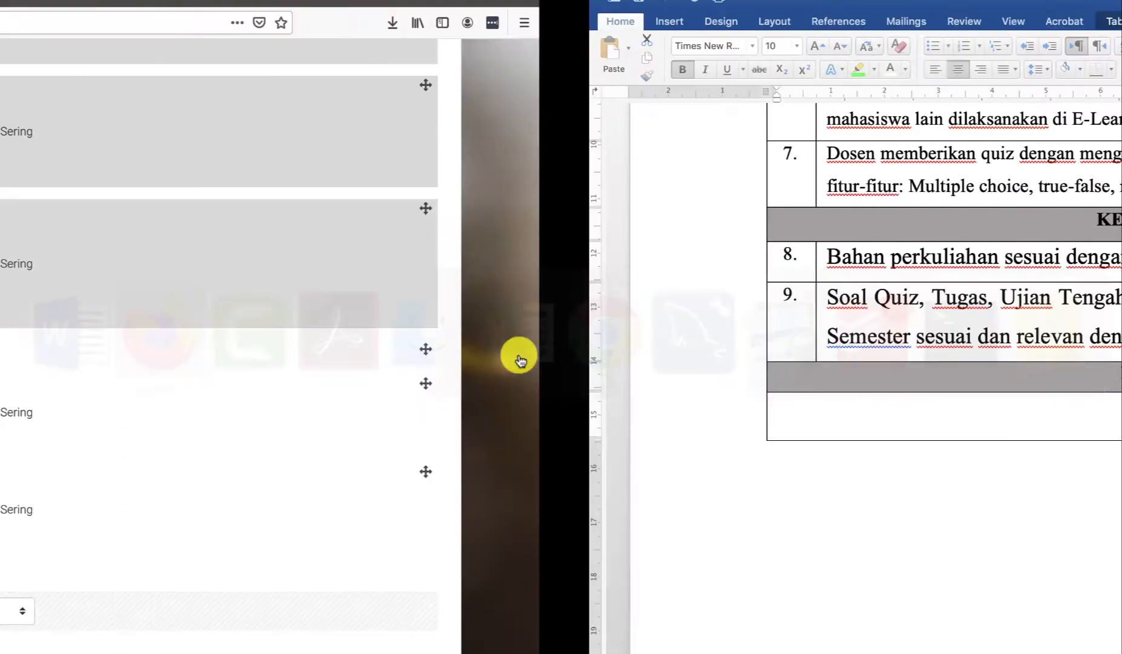
# Add a longer text answer question, mark it as required and enter "Kritik dan Saran" as its question text.
pyautogui.scroll(7, 414, 376)
pyautogui.scroll(7, 414, 402)
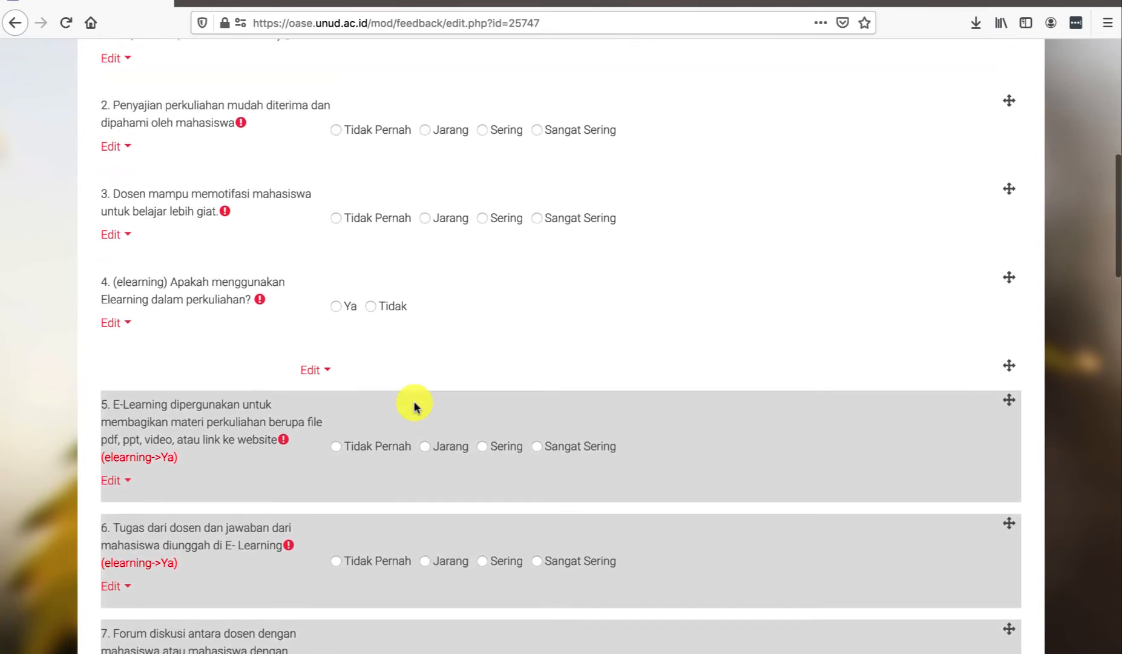
pyautogui.click(278, 211)
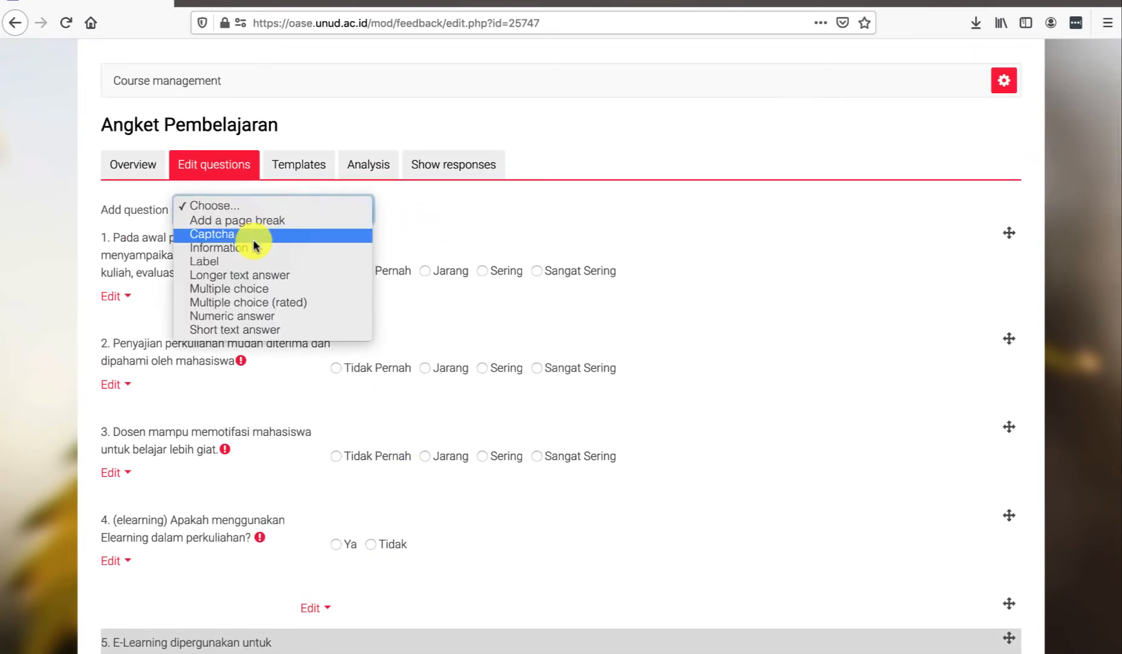
pyautogui.click(249, 276)
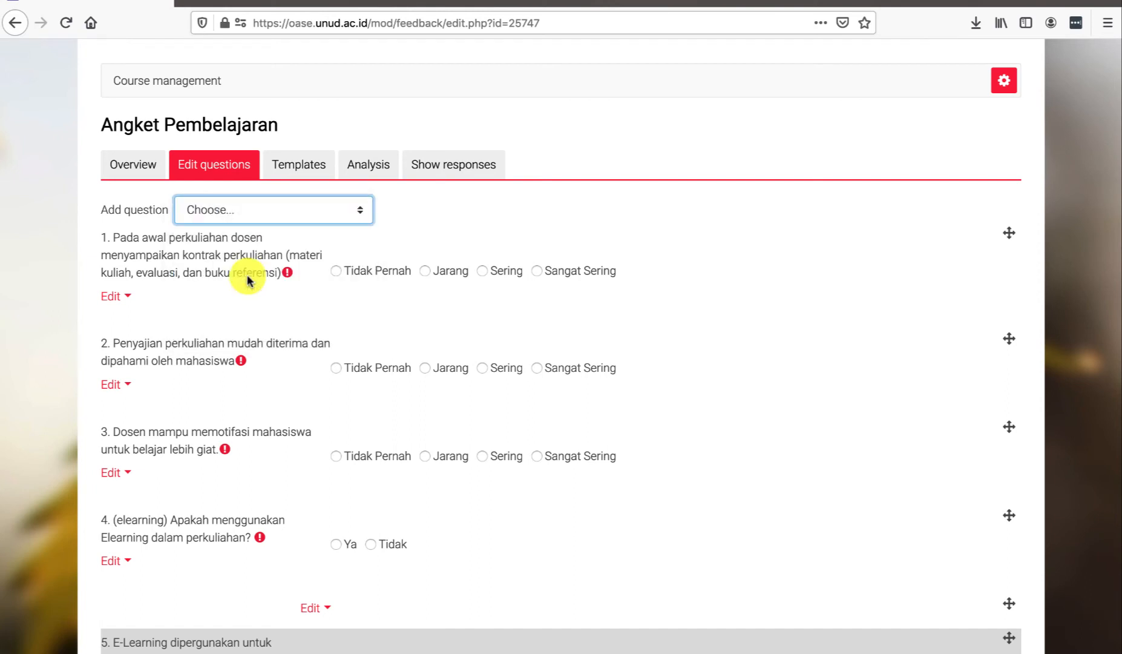
pyautogui.scroll(-5, 254, 278)
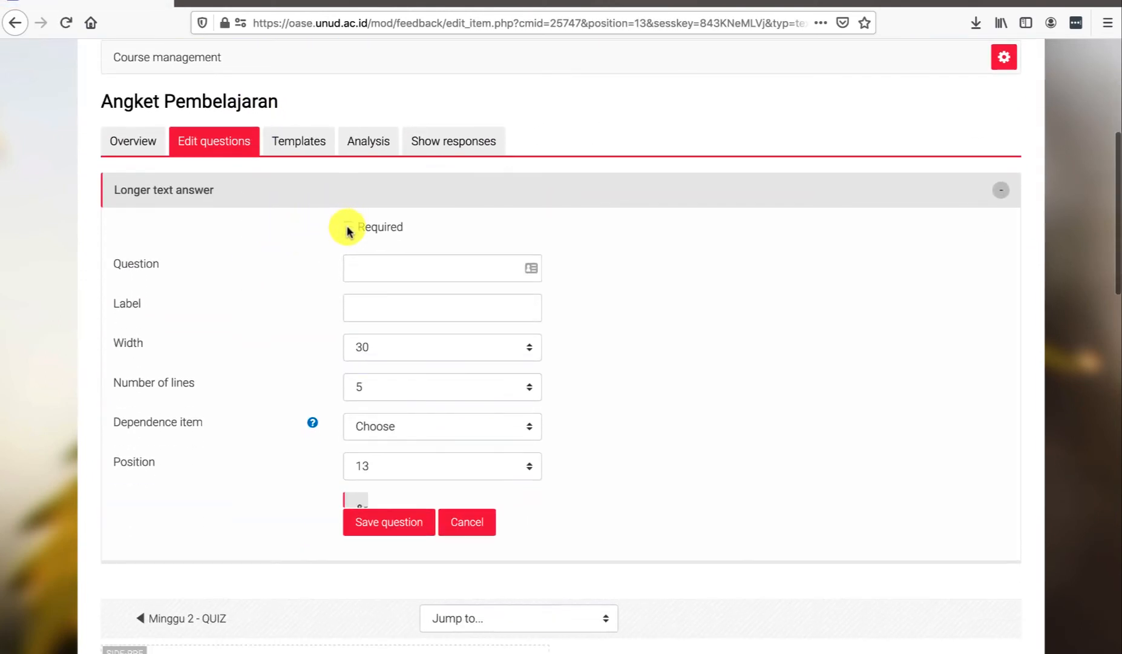
pyautogui.click(347, 228)
pyautogui.click(364, 273)
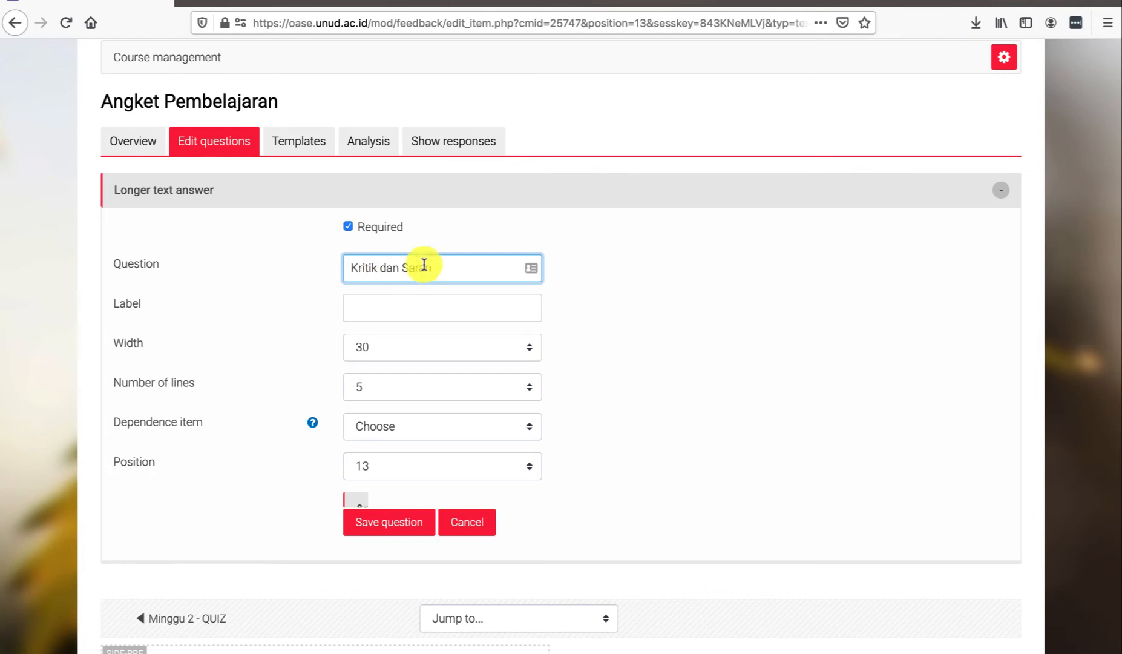
# Set the text answer's width to 40 and its number of lines to 10, and save the question.
pyautogui.click(413, 351)
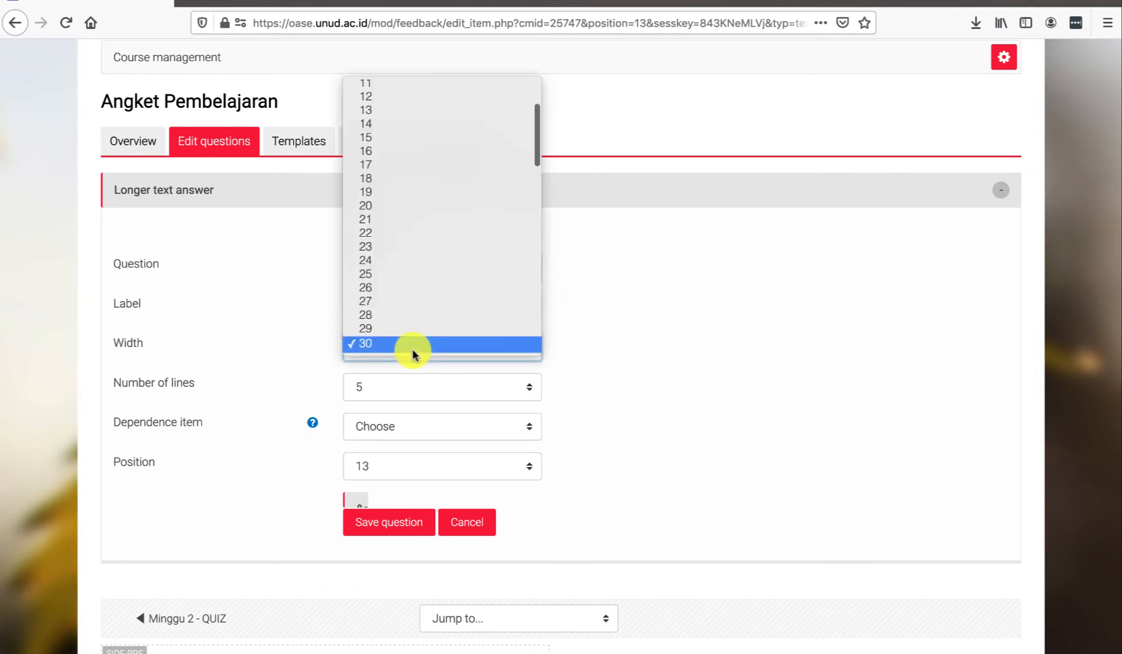
pyautogui.scroll(-5, 426, 269)
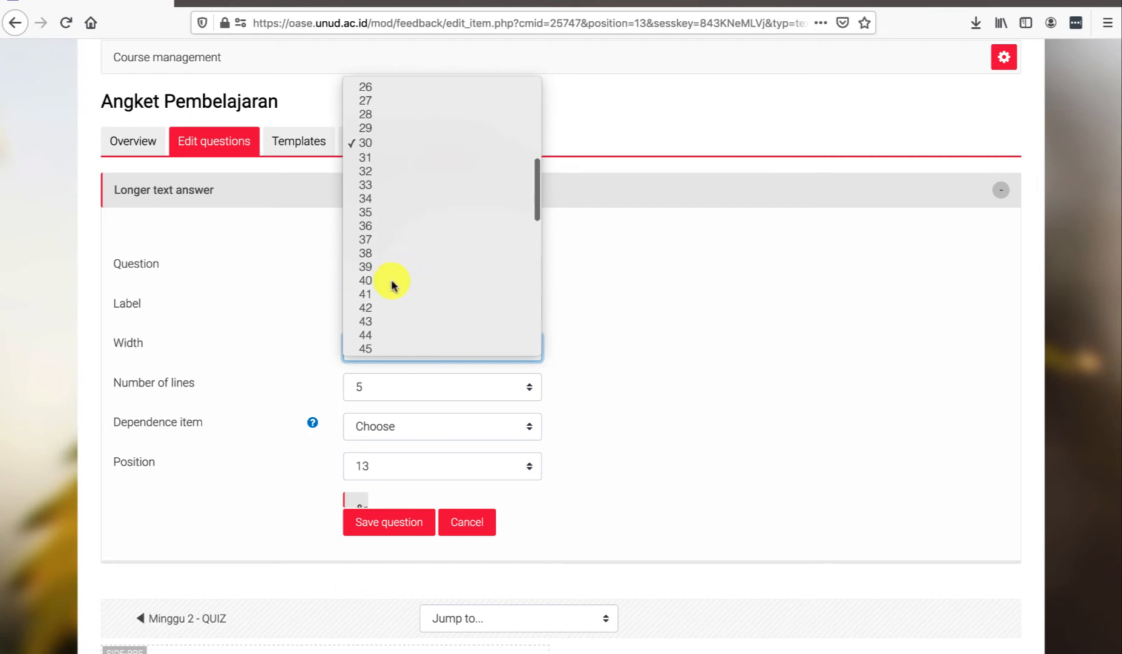
pyautogui.click(394, 287)
pyautogui.click(425, 393)
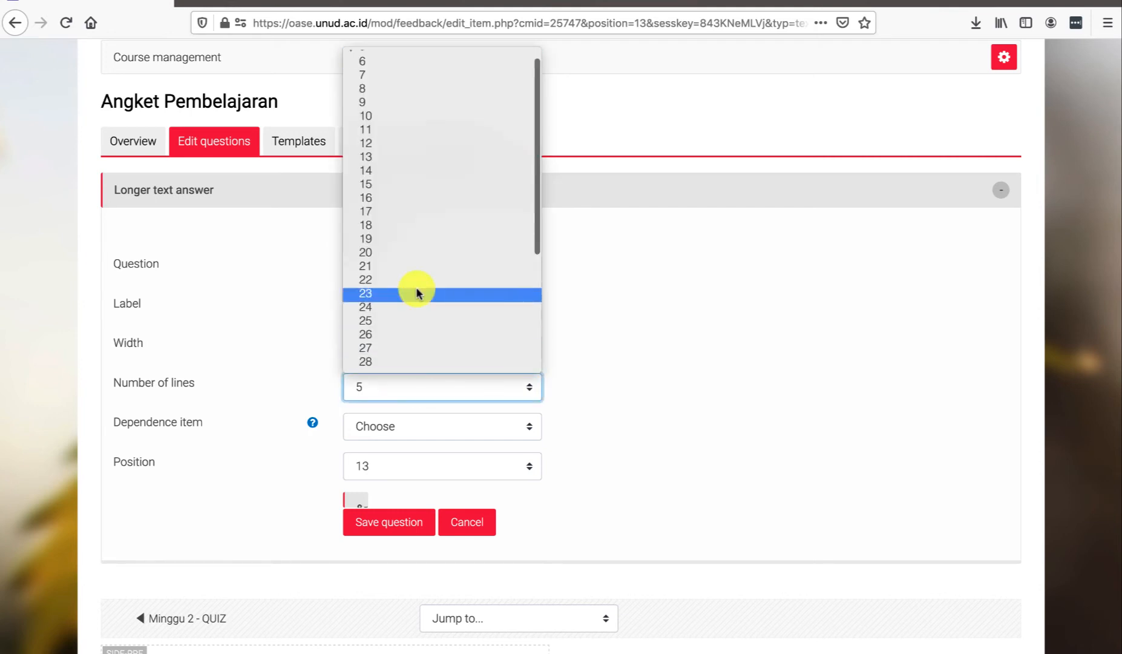
pyautogui.click(384, 116)
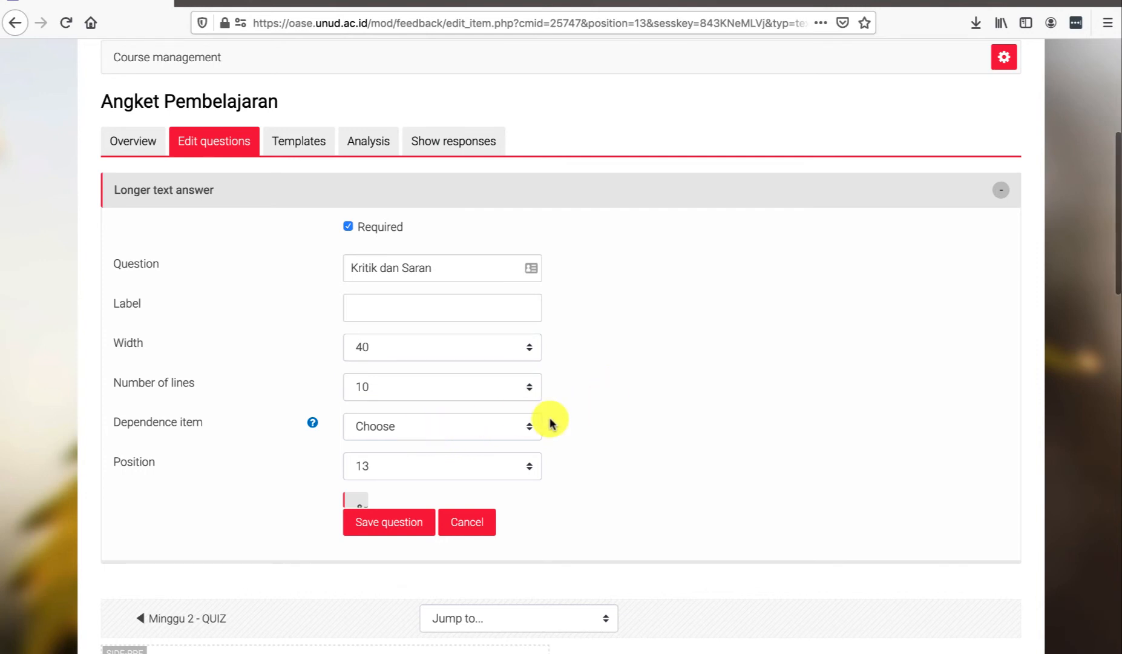
pyautogui.scroll(-1, 550, 421)
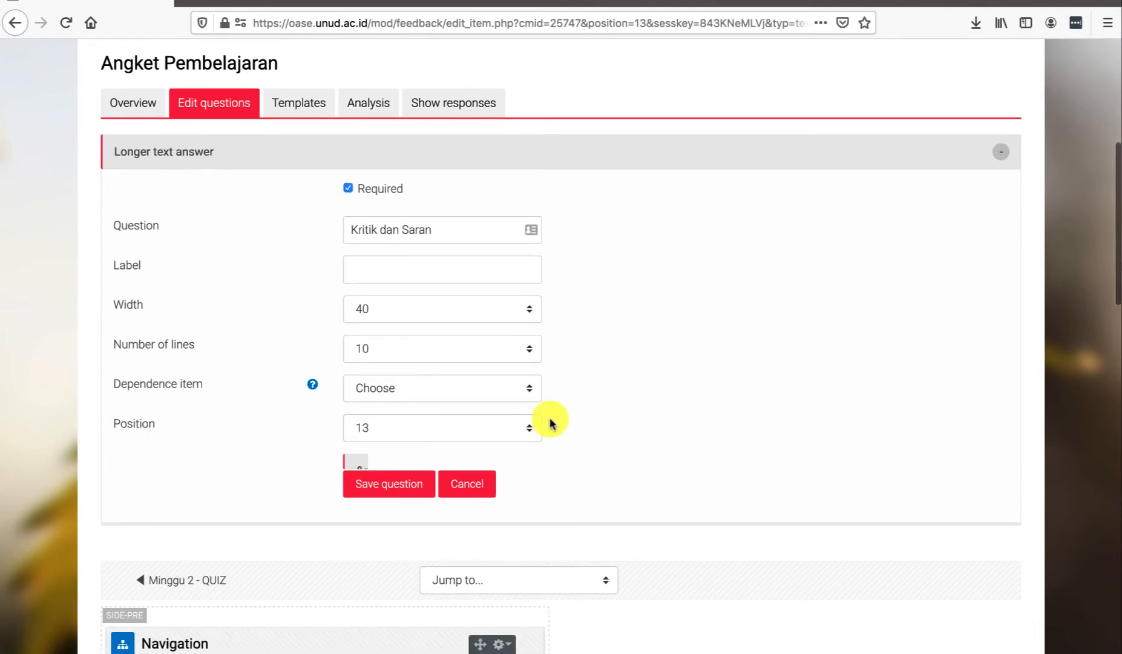
pyautogui.click(382, 484)
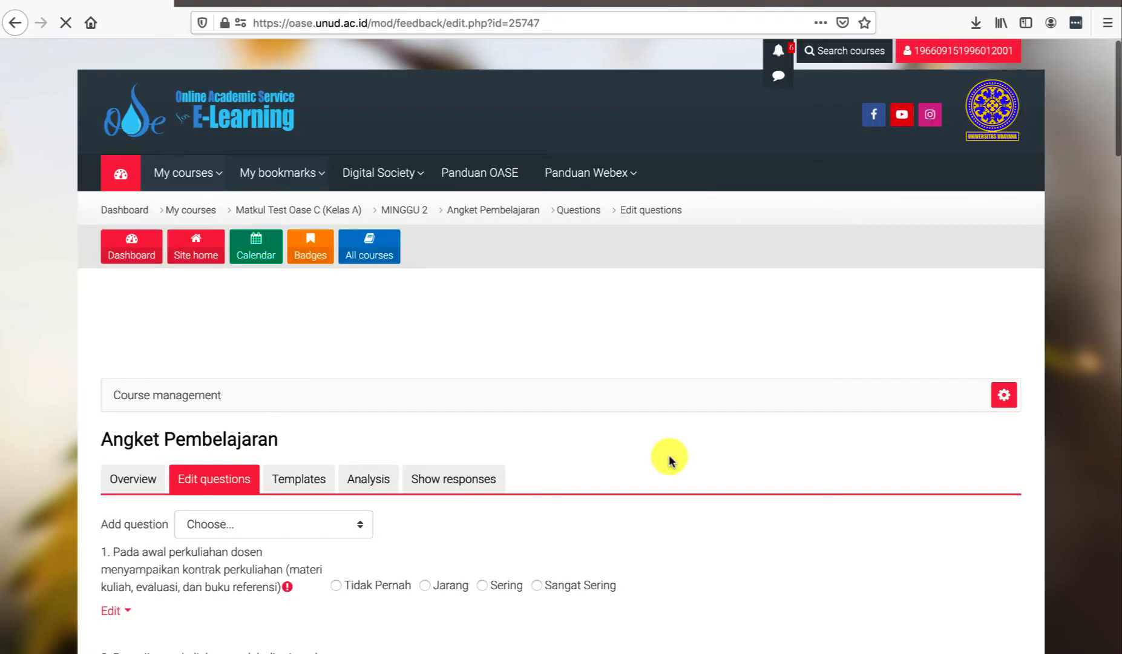
# Review the full question list of the feedback, from the opening questions to Kritik dan Saran.
pyautogui.scroll(-8, 669, 460)
pyautogui.scroll(-10, 669, 460)
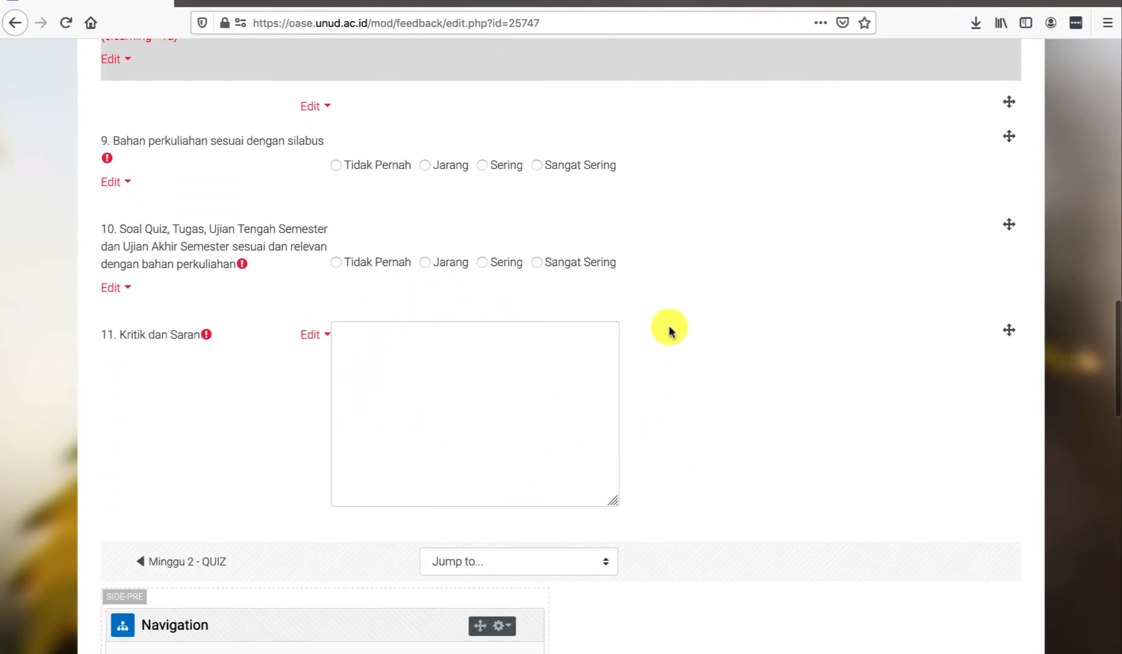
pyautogui.scroll(15, 663, 359)
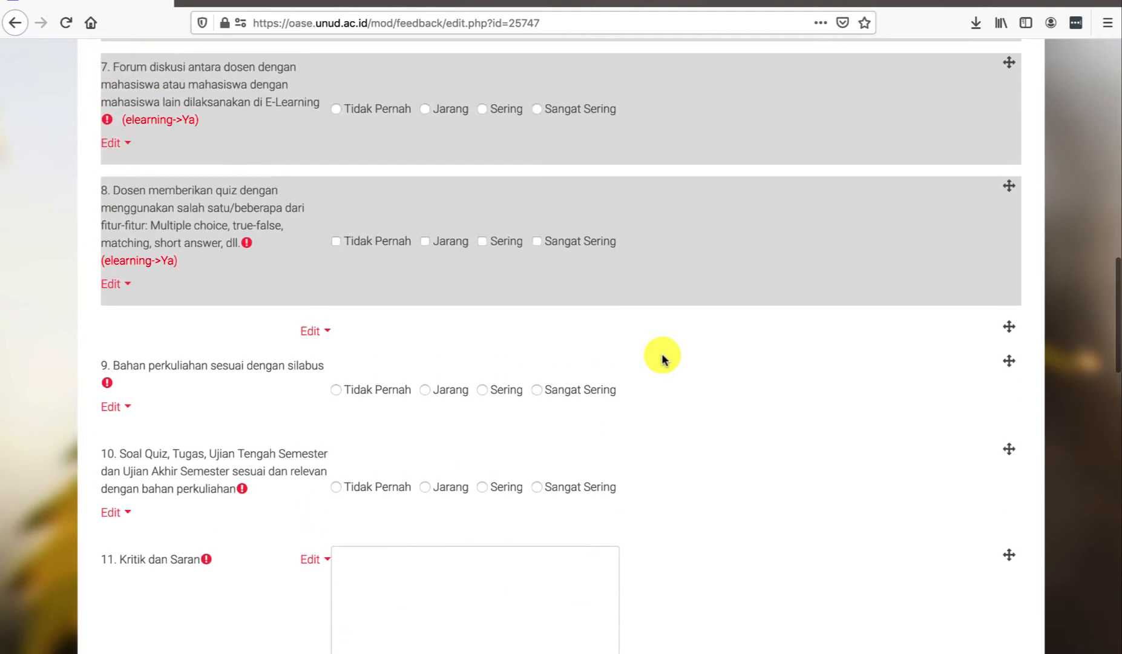
pyautogui.scroll(5, 663, 358)
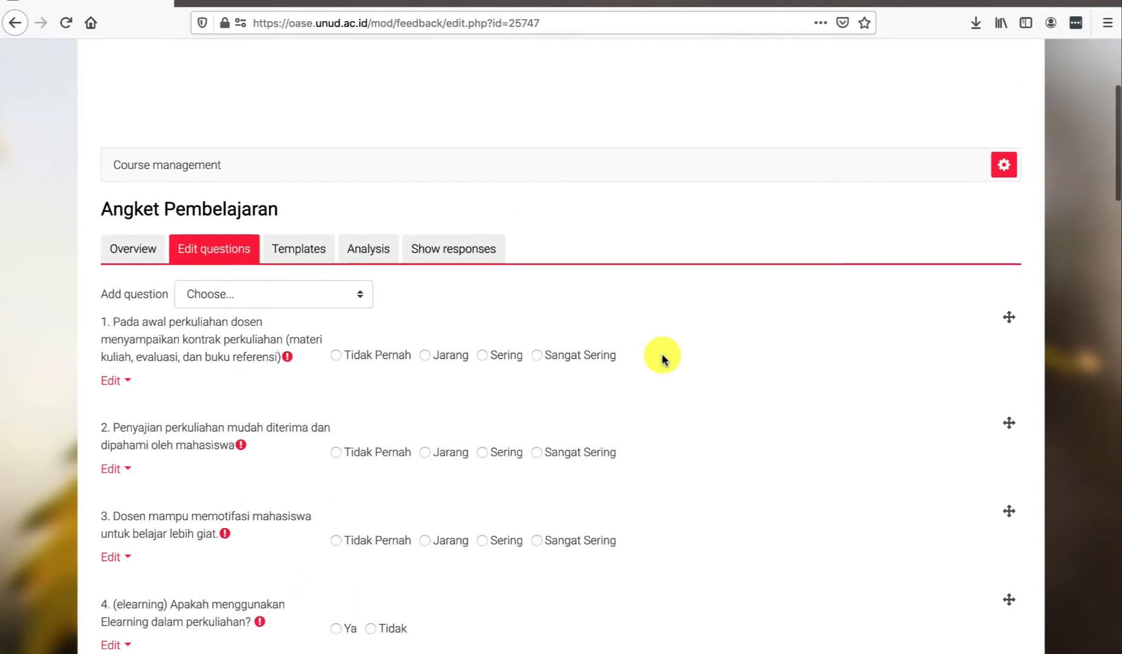
pyautogui.scroll(-15, 663, 358)
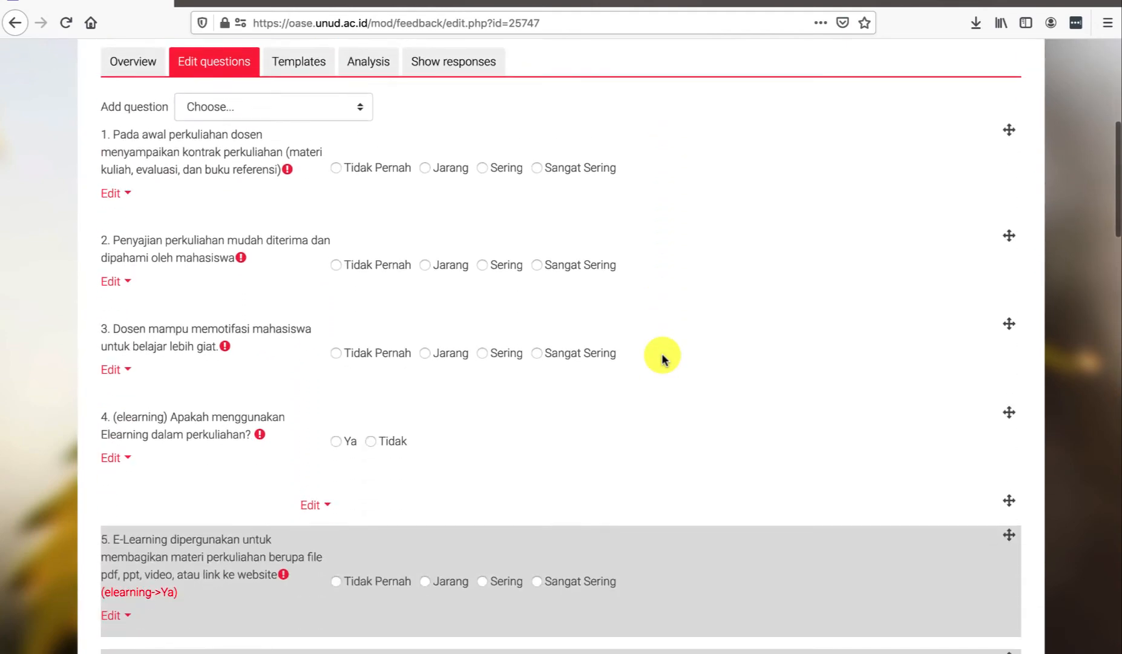
pyautogui.scroll(-5, 663, 359)
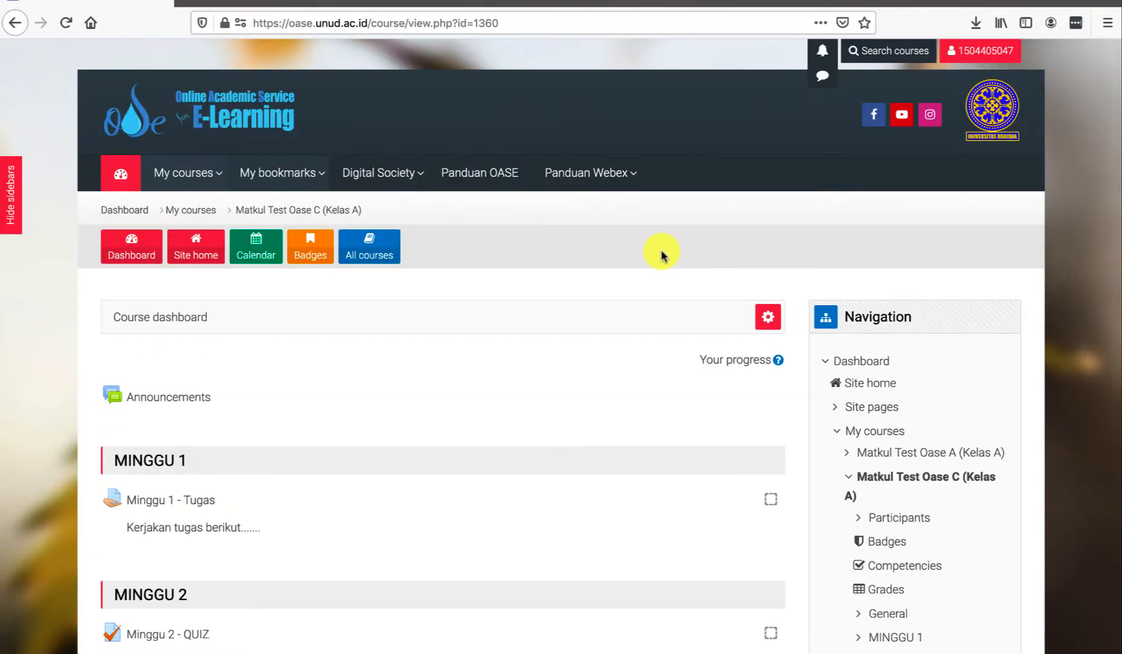
# From the student's course page, open the Angket Pembelajaran feedback under MINGGU 2 and start answering its questions.
pyautogui.scroll(-3, 588, 331)
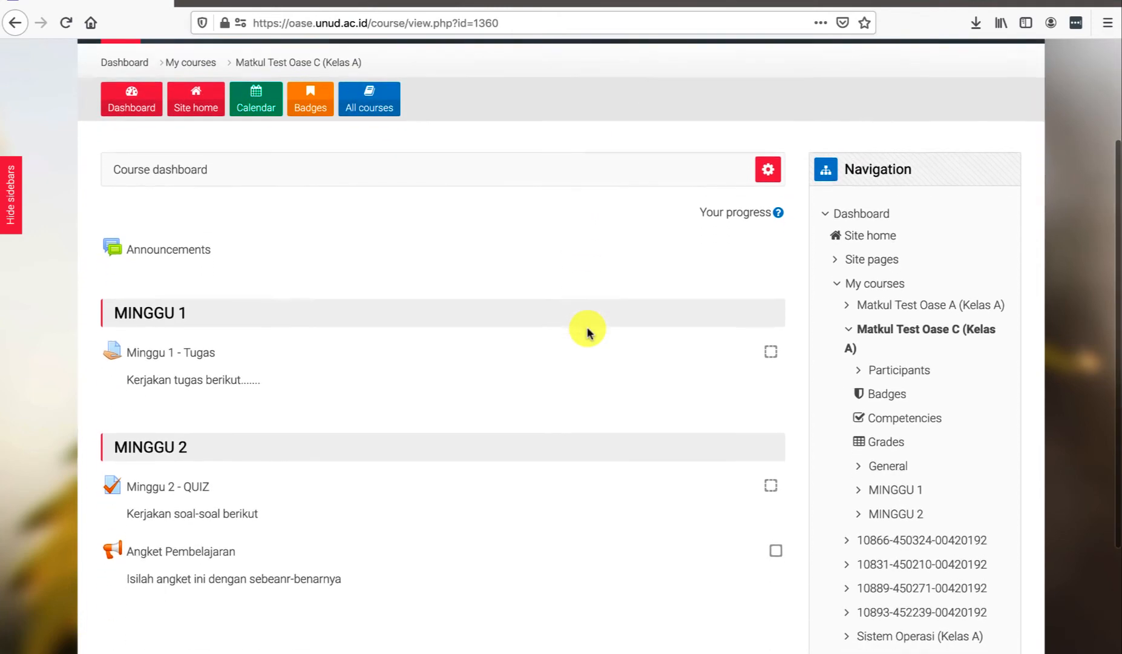
pyautogui.scroll(-1, 342, 479)
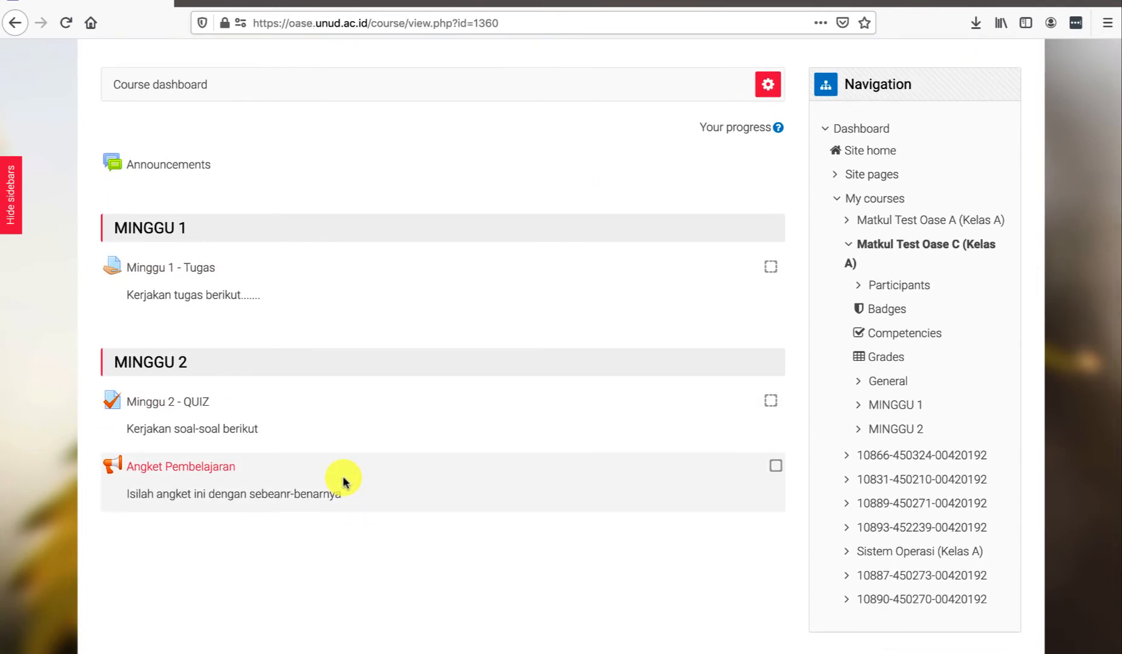
pyautogui.click(195, 471)
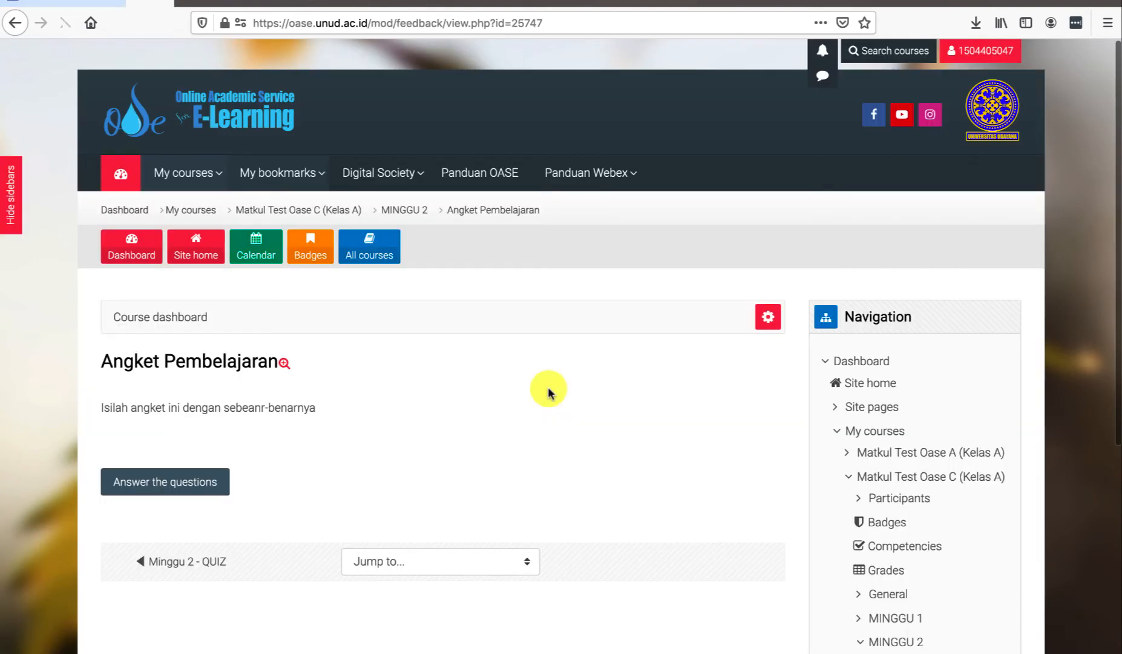
pyautogui.scroll(-2, 547, 391)
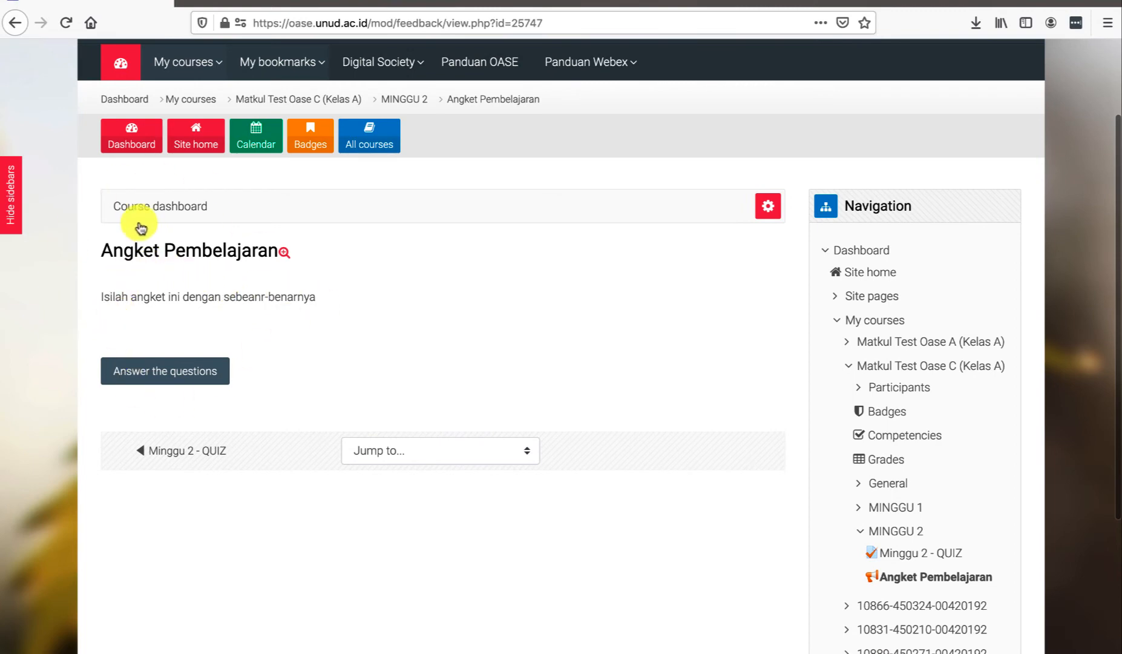
pyautogui.click(152, 370)
pyautogui.scroll(-3, 459, 342)
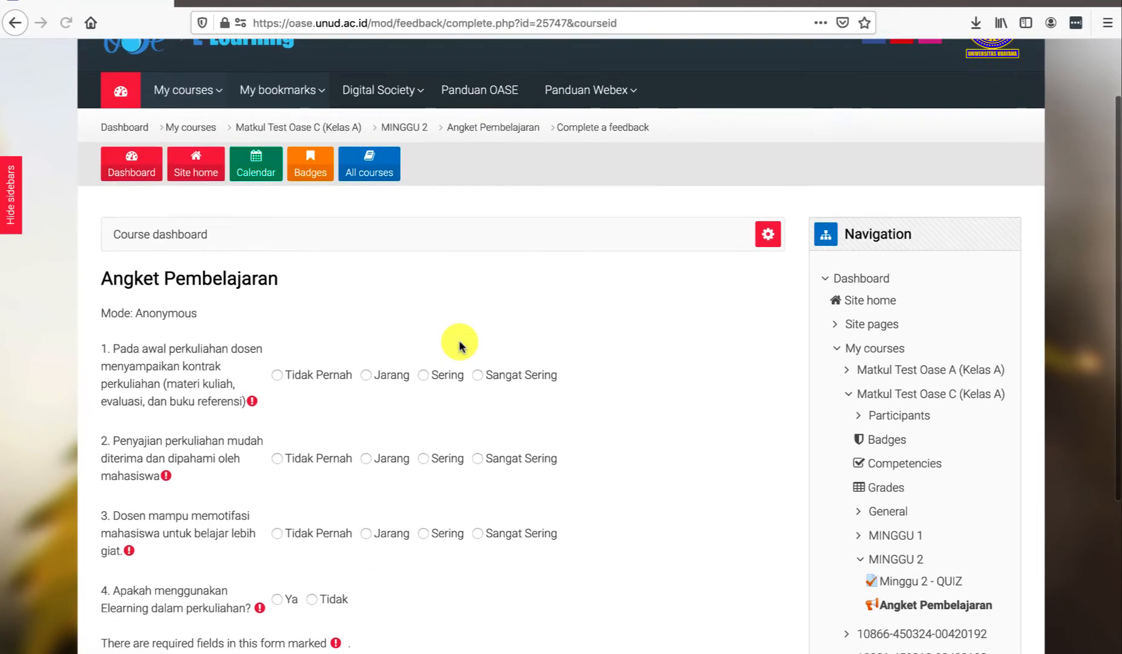
pyautogui.scroll(2, 459, 340)
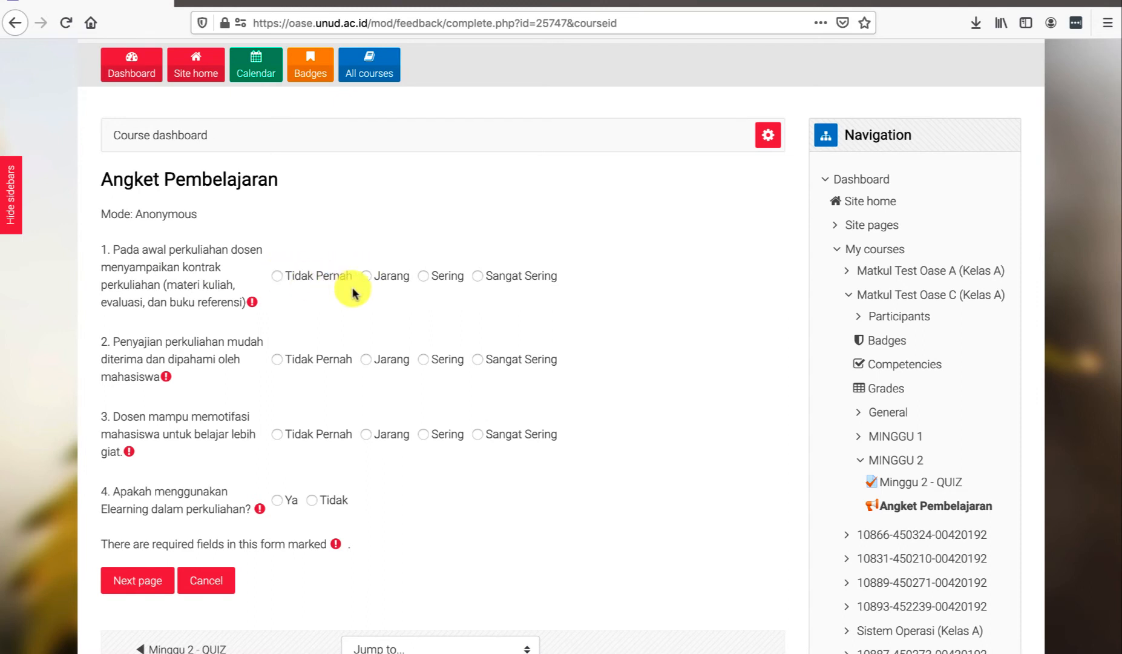
# Answer questions 1 to 4 with Sering, Sangat Sering, Sangat Sering and Ya, and continue to the e-learning questions.
pyautogui.click(422, 278)
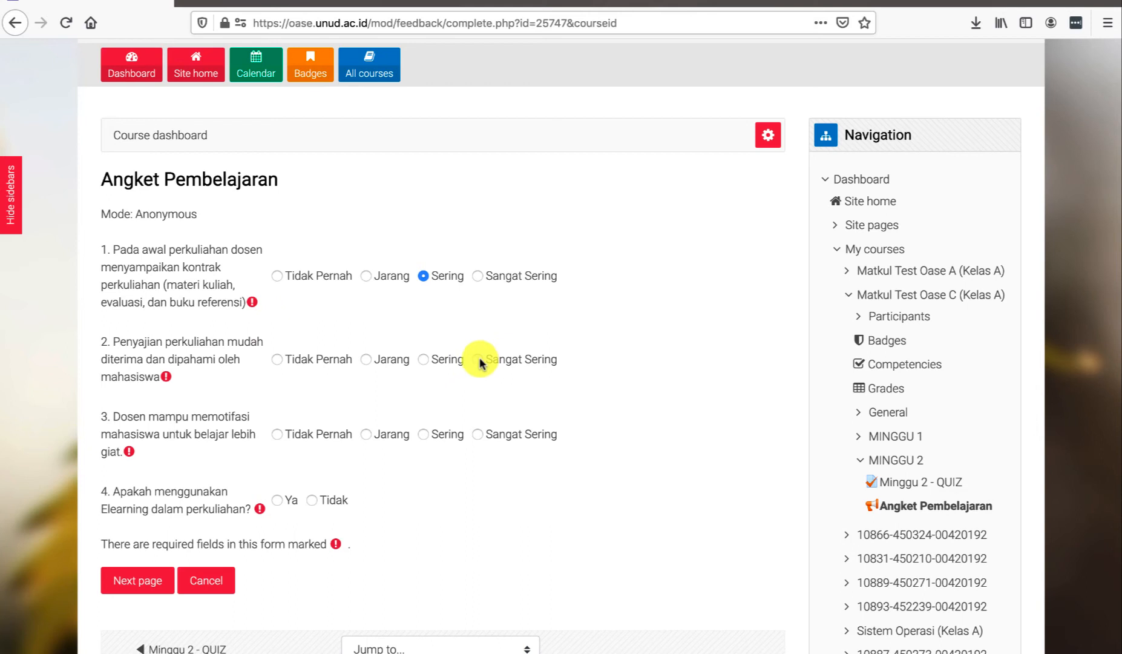
pyautogui.scroll(-1, 436, 441)
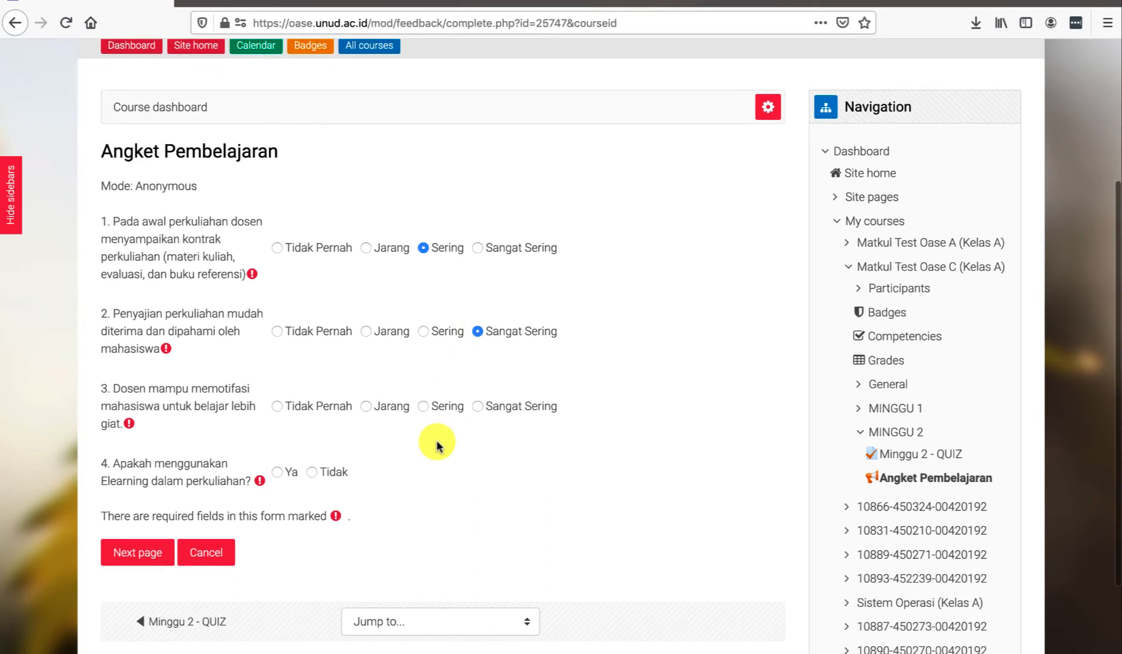
pyautogui.click(476, 407)
pyautogui.scroll(-2, 388, 488)
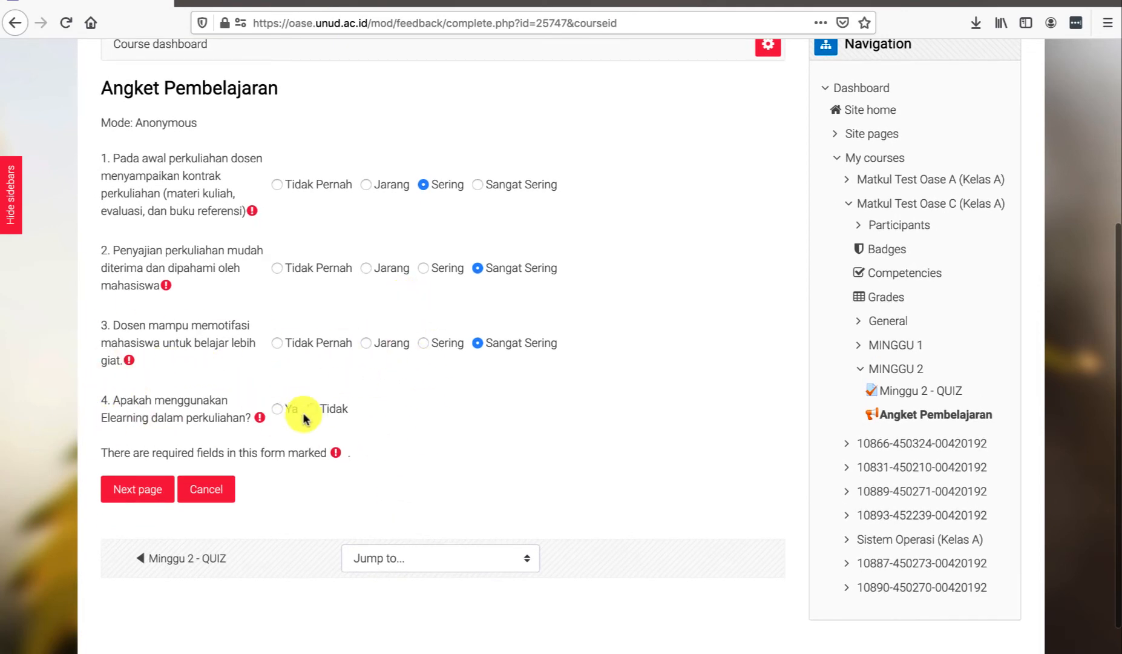
pyautogui.click(278, 409)
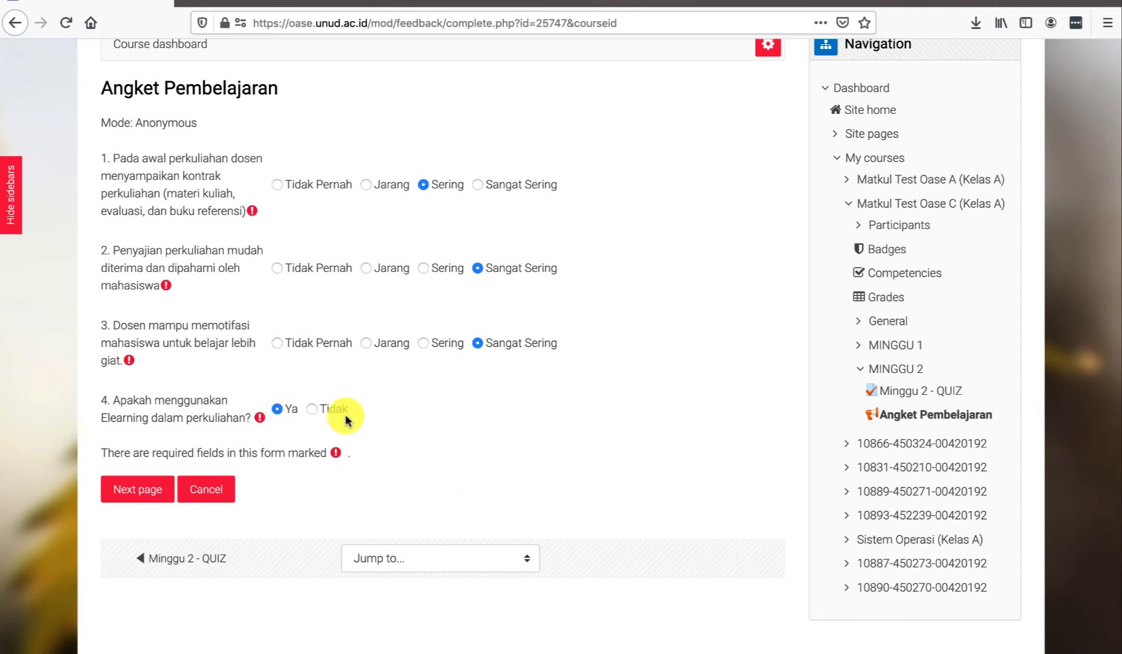
pyautogui.click(148, 489)
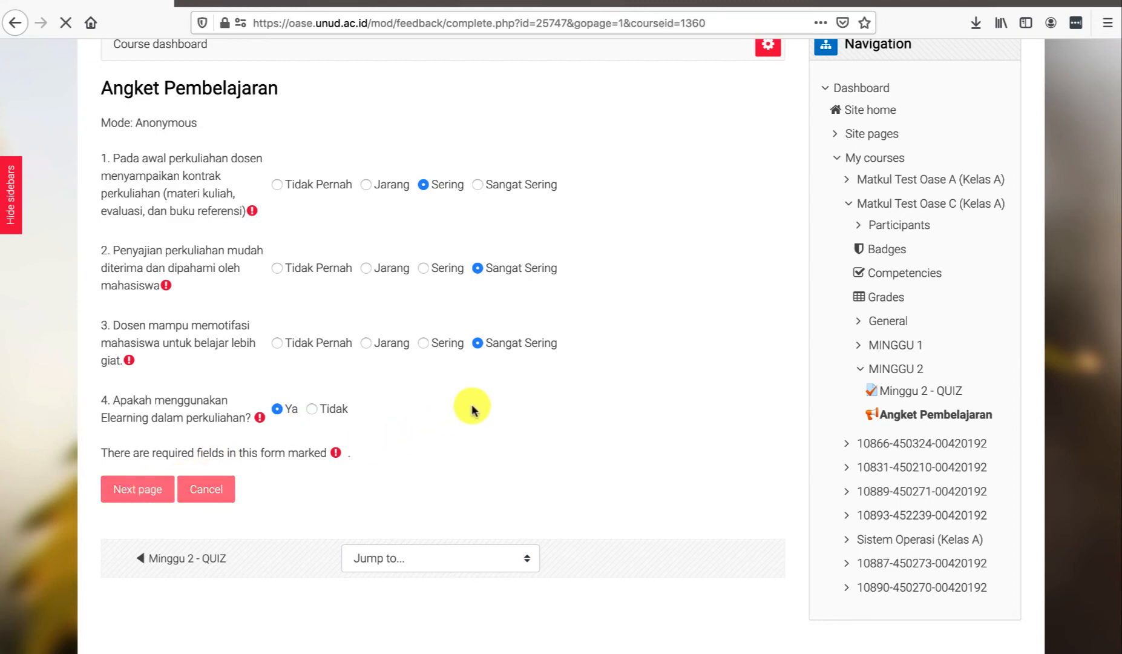
# Answer the e-learning questions 5 to 8 with Sering, Sangat Sering, Jarang and Sangat Sering, and continue to the last page.
pyautogui.scroll(-4, 472, 406)
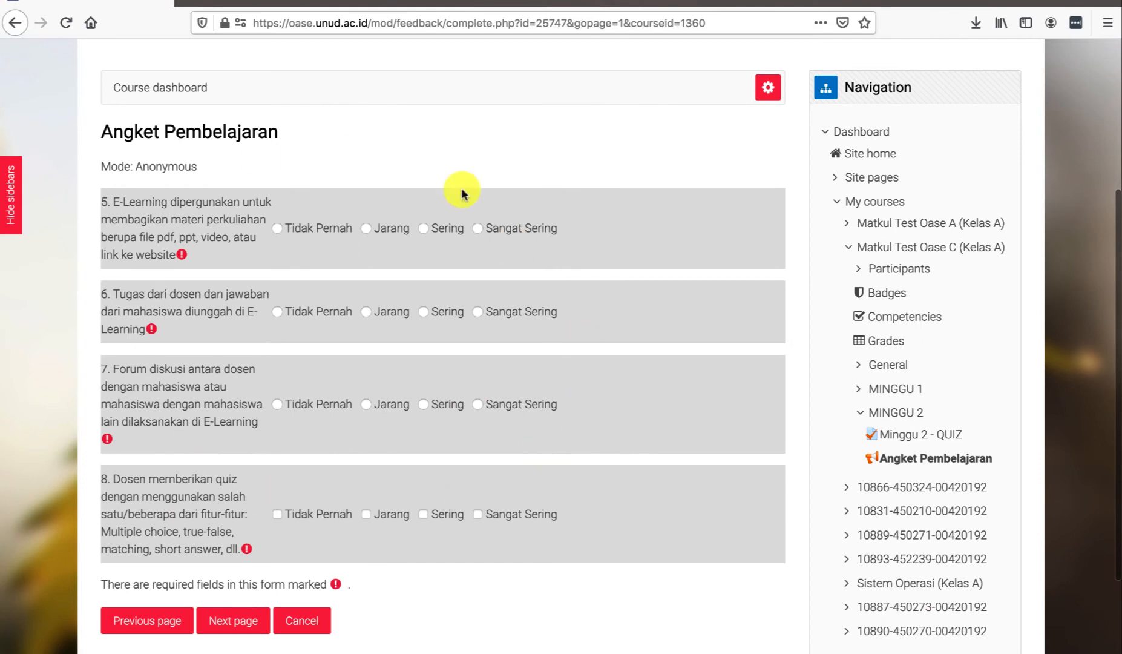
pyautogui.click(423, 230)
pyautogui.click(476, 310)
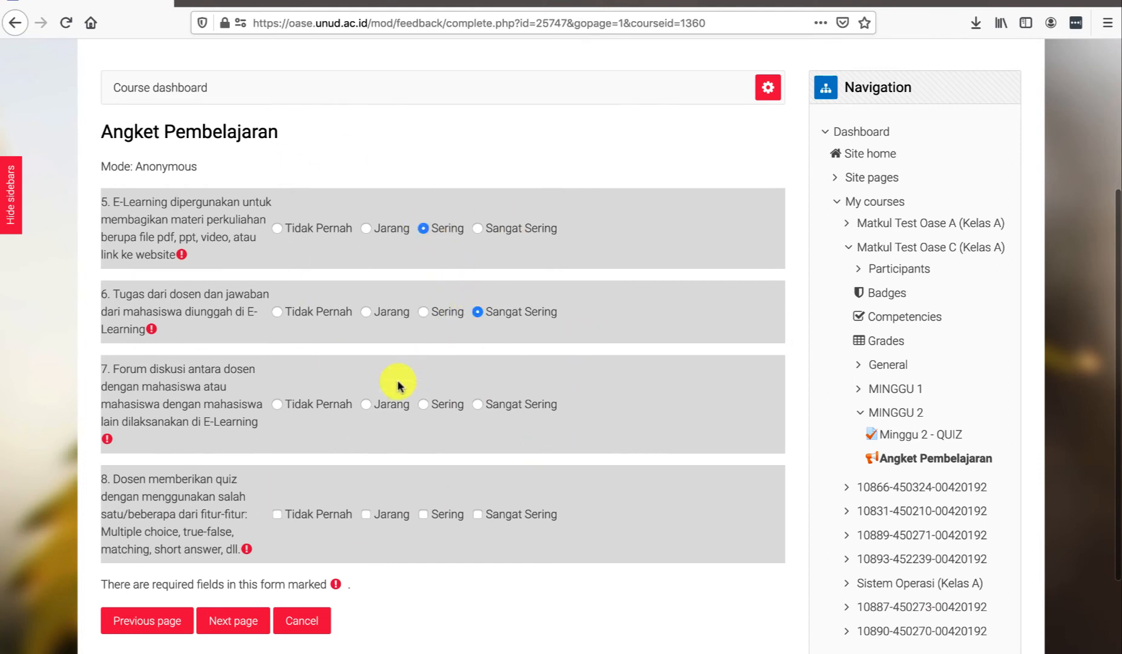
pyautogui.click(366, 405)
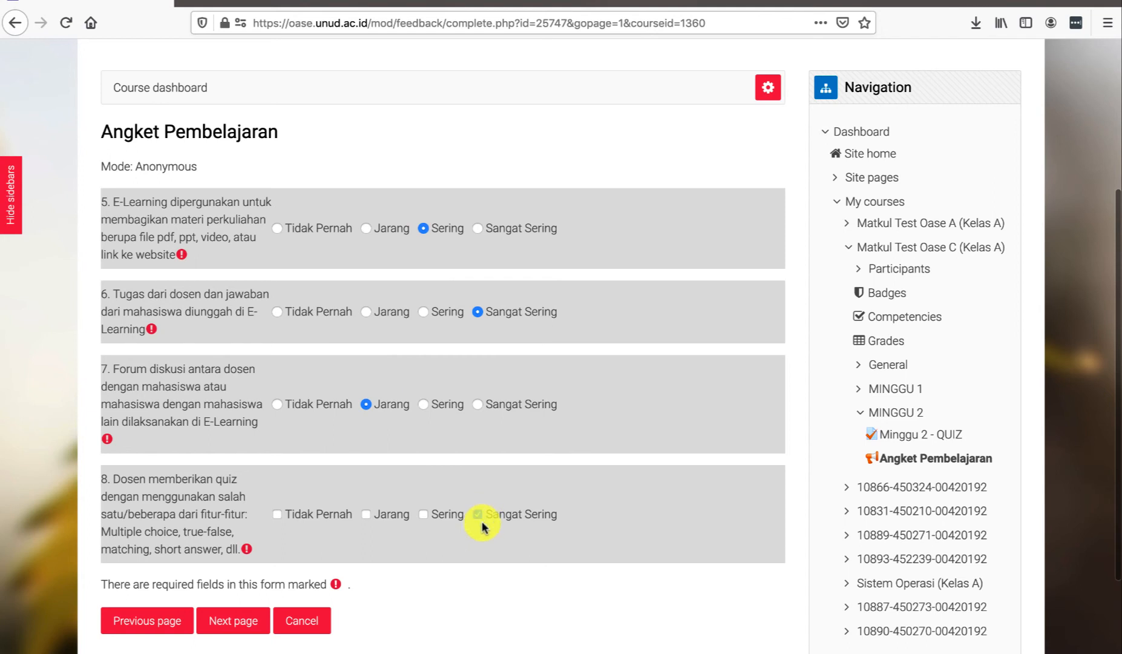
pyautogui.click(482, 524)
pyautogui.scroll(-1, 492, 545)
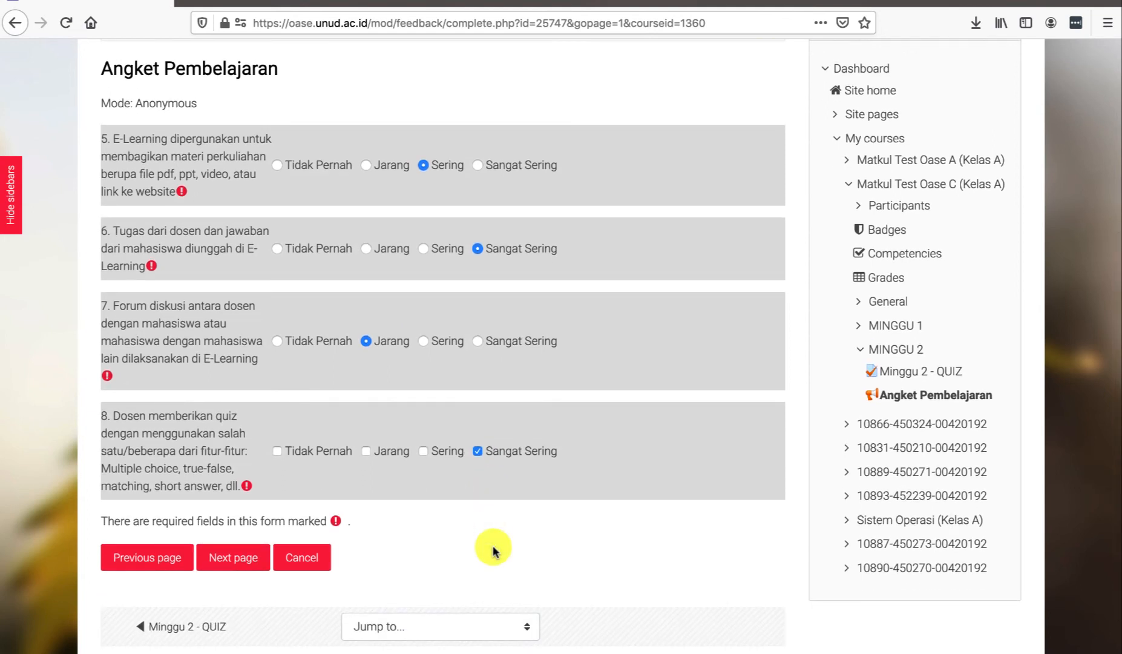
pyautogui.click(229, 555)
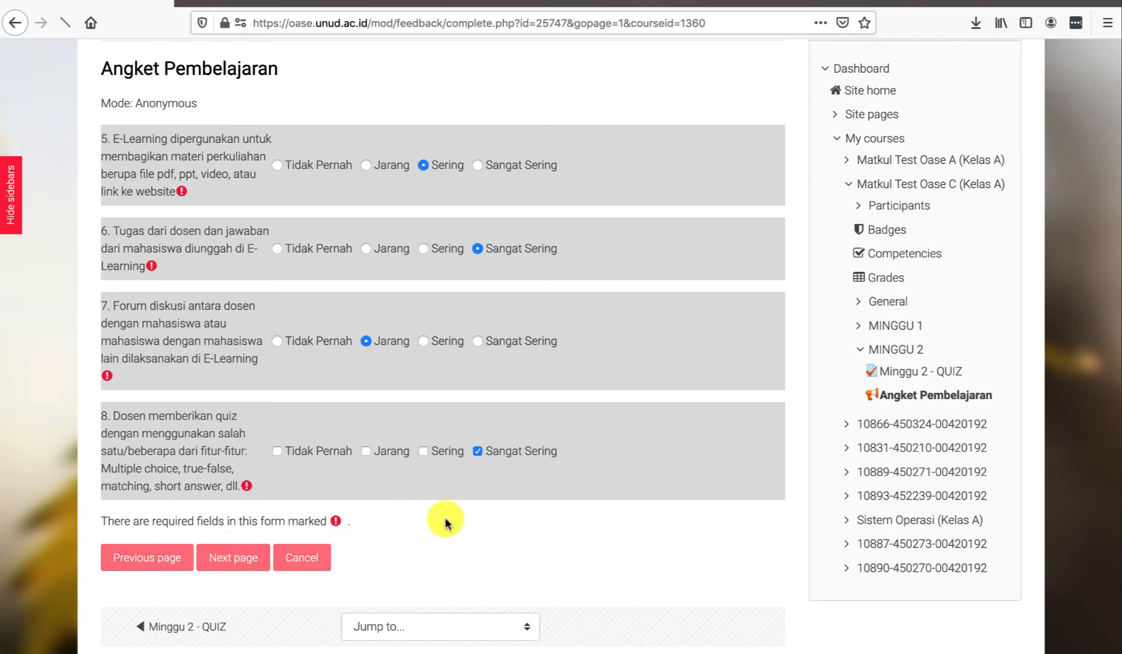
# Answer question 9 on the syllabus with Tidak Pernah and question 10 on quiz and exam relevance with Jarang.
pyautogui.scroll(-3, 496, 478)
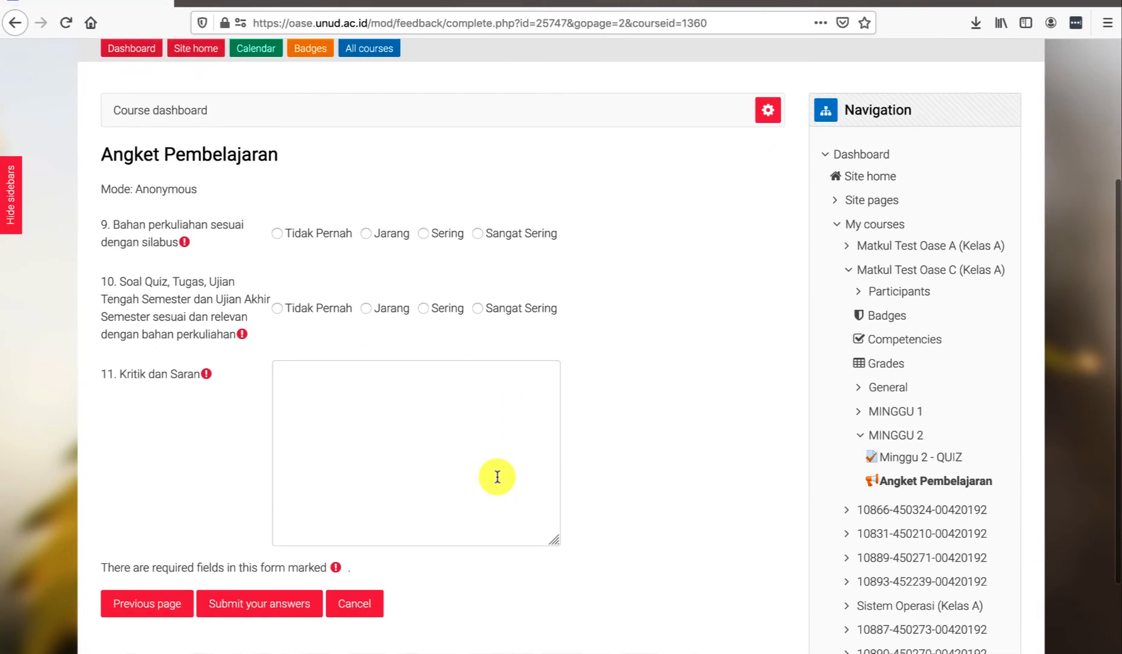
pyautogui.click(278, 234)
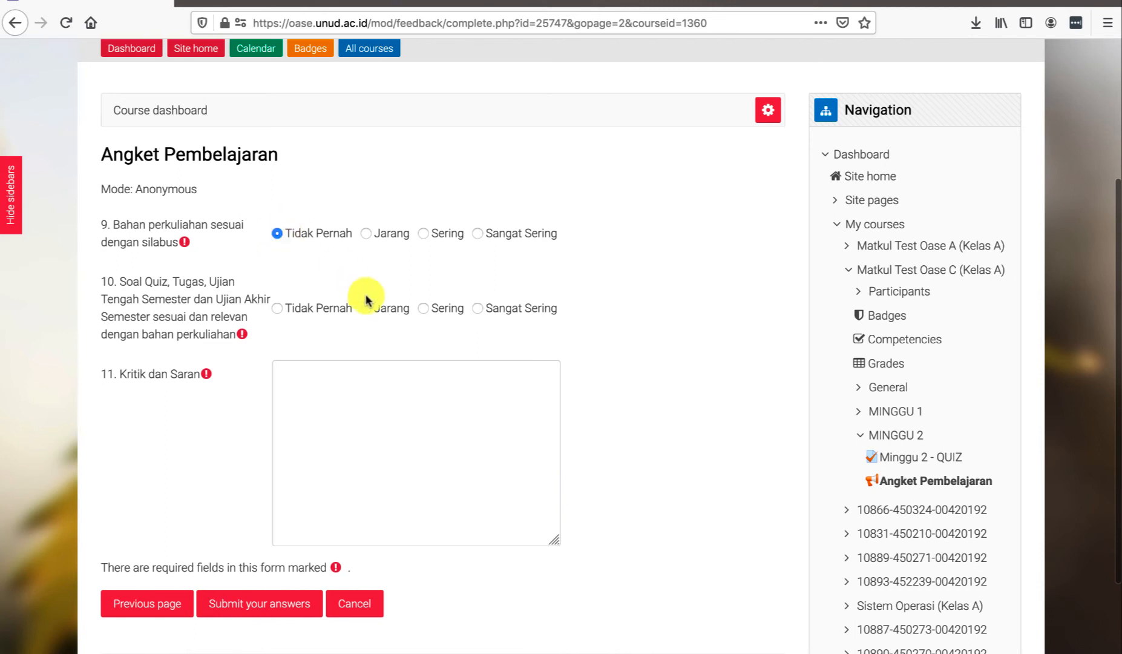
pyautogui.click(366, 309)
# Enter "Tolong buatkan materi pembelajaran dalam bentuk video dosen sendiri." as the Kritik dan Saran answer, and submit the feedback.
pyautogui.click(330, 405)
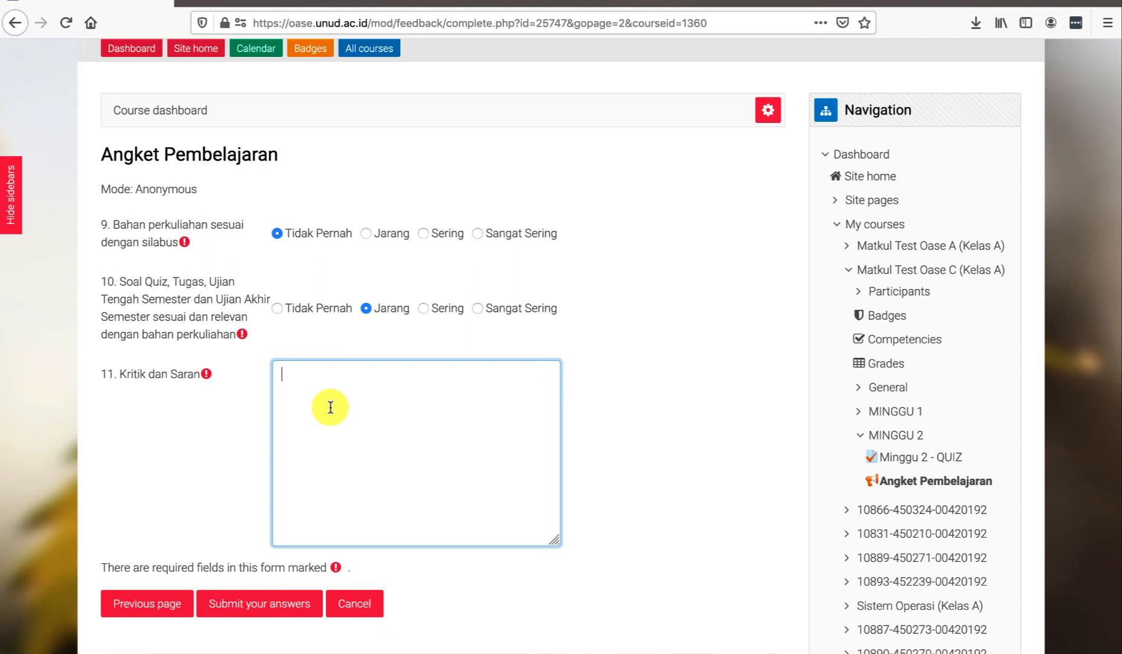
pyautogui.write('ong buatkan mat')
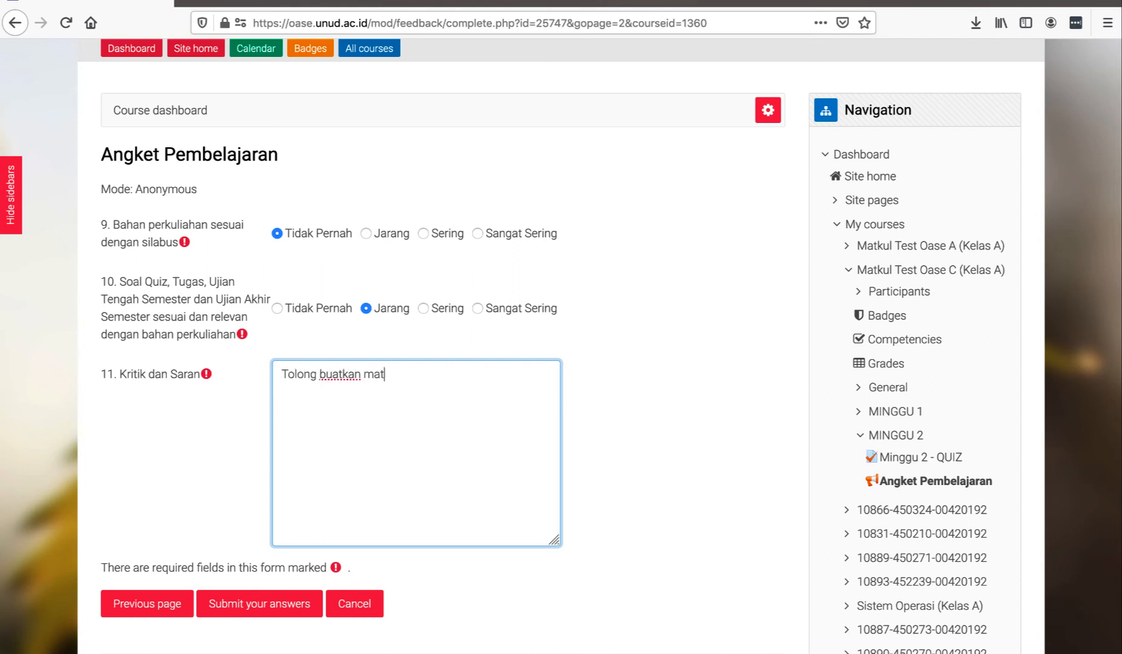
pyautogui.write('eri pembelajaran dalam')
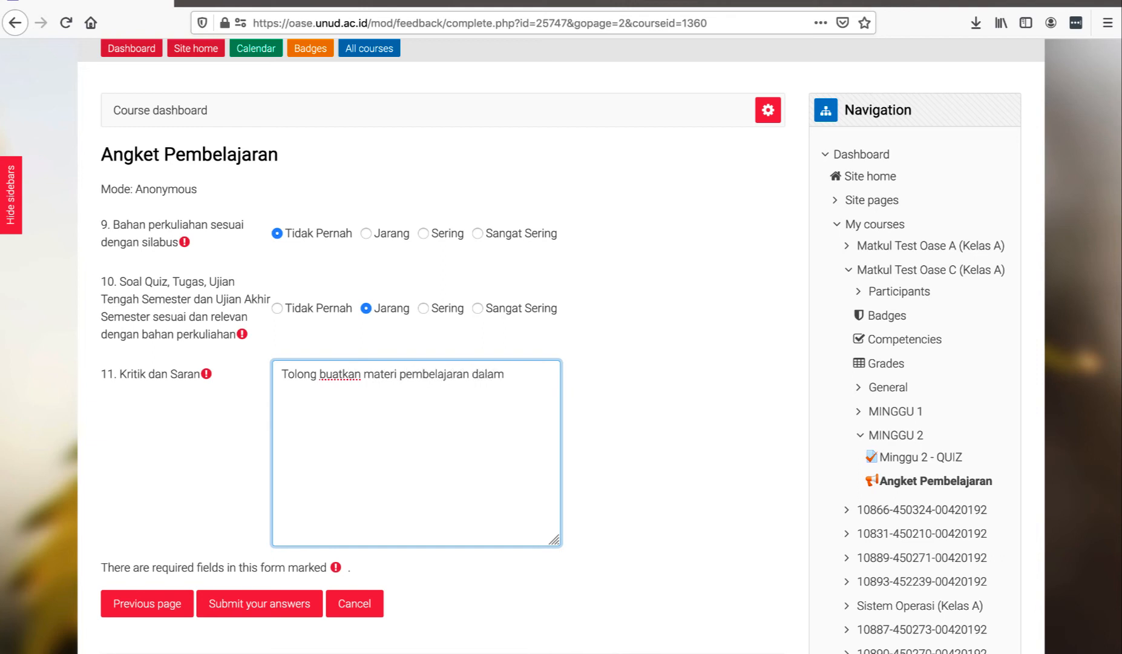
pyautogui.write(' bentuk video dosen sendiri.')
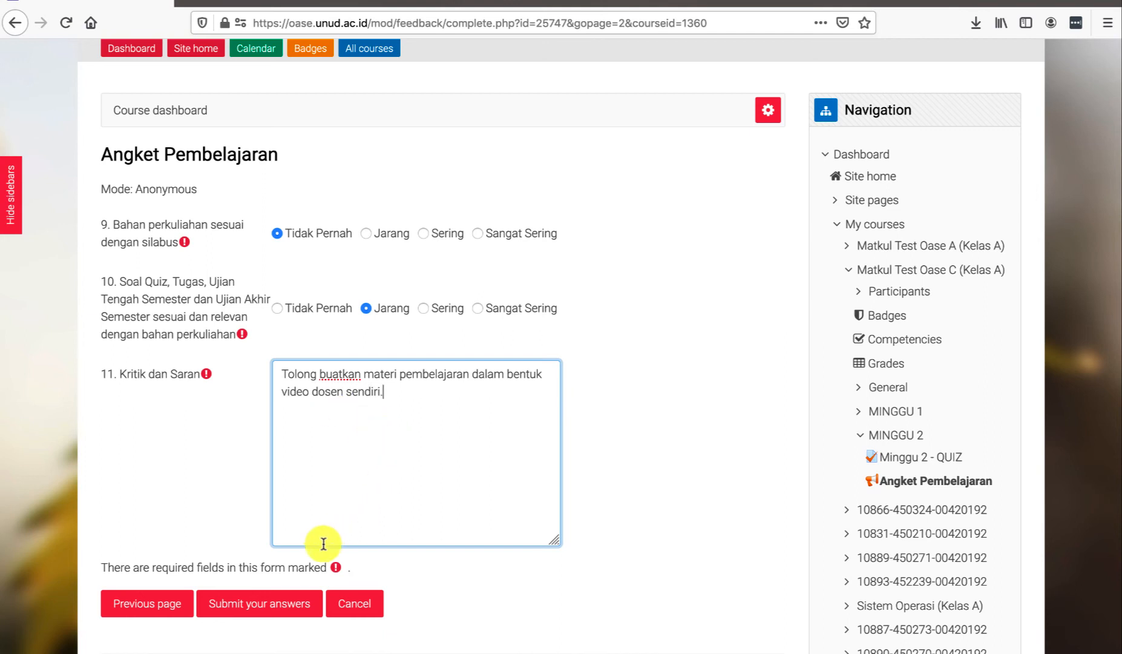
pyautogui.click(265, 604)
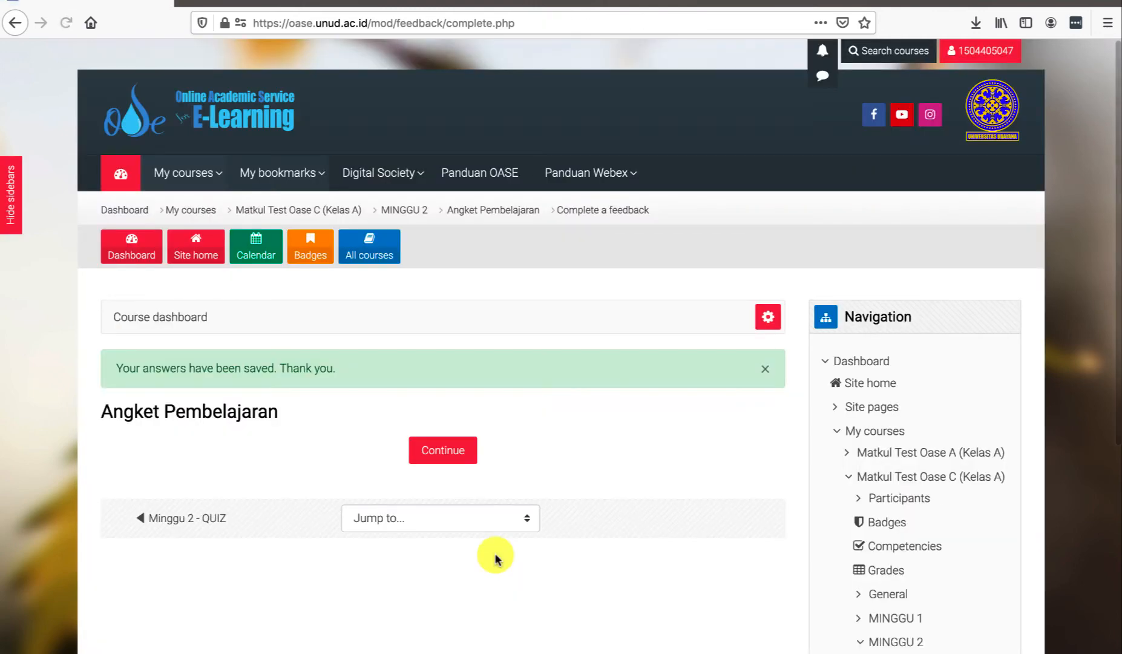
pyautogui.click(440, 454)
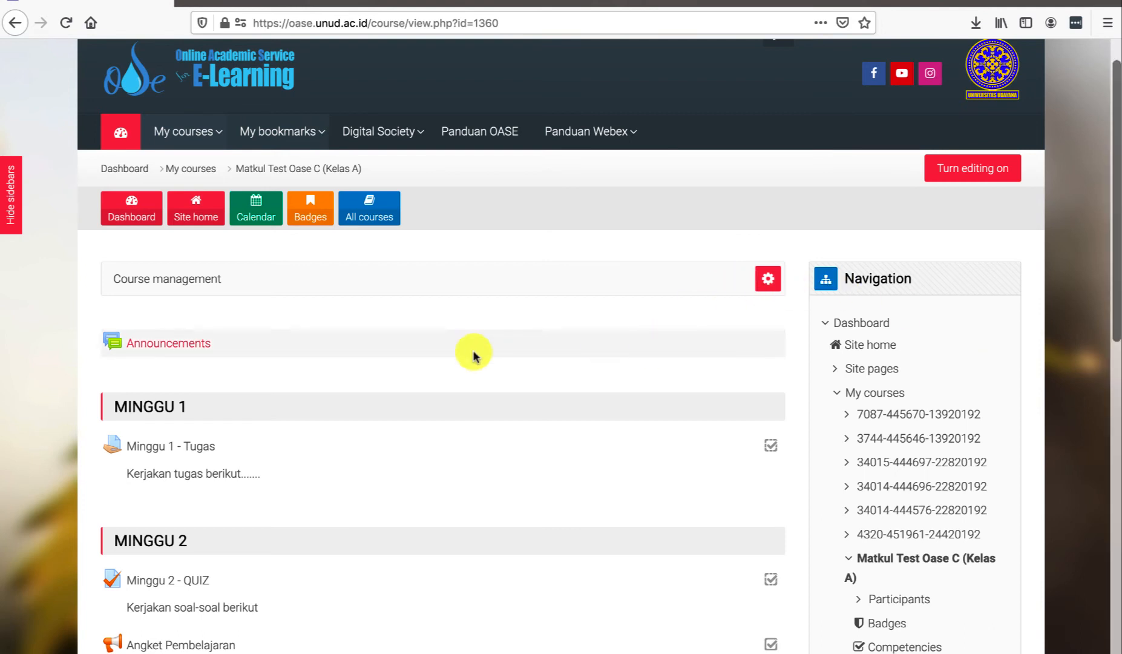
# From the lecturer's course page, open the Angket Pembelajaran feedback under MINGGU 2 and display its response analysis.
pyautogui.scroll(-4, 473, 351)
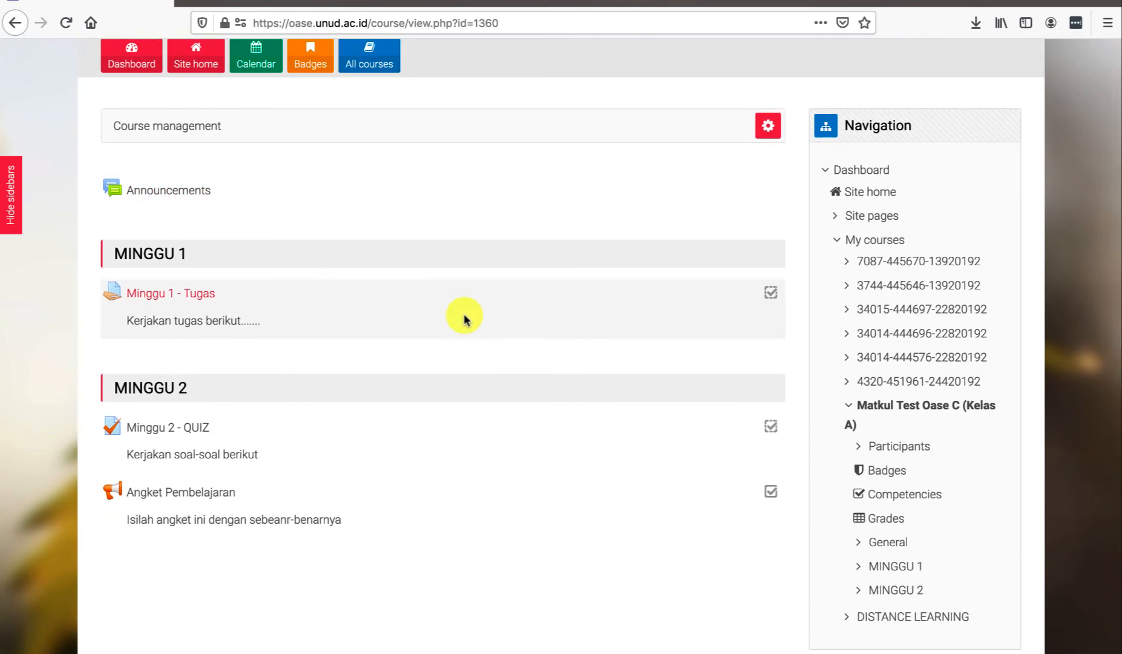
pyautogui.click(180, 491)
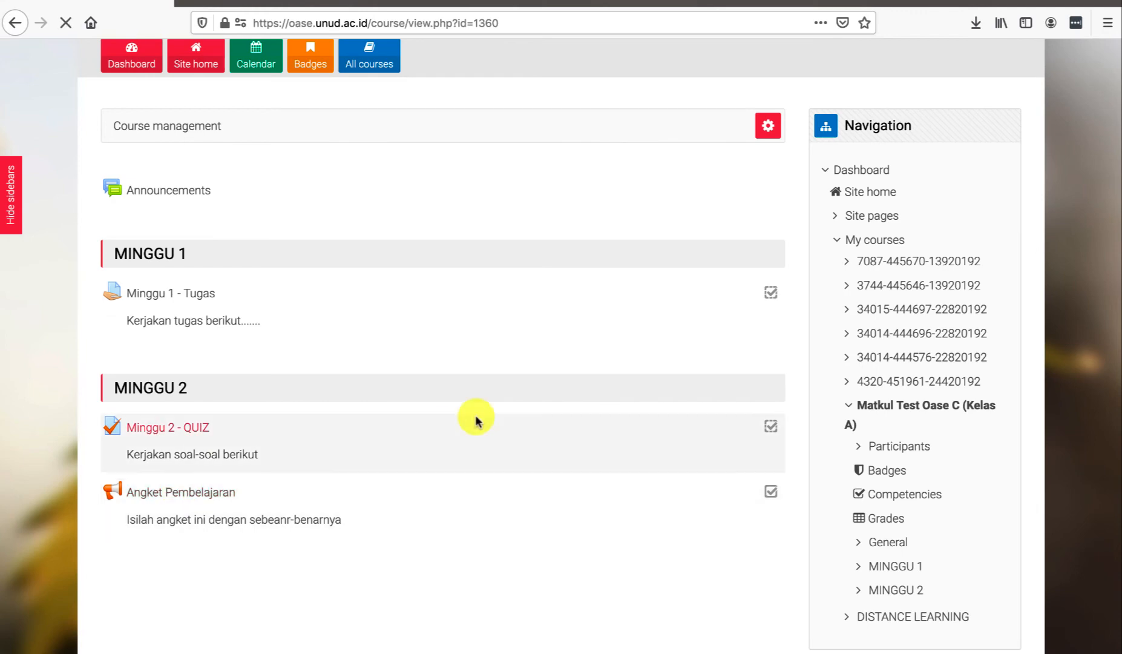
pyautogui.scroll(-4, 538, 403)
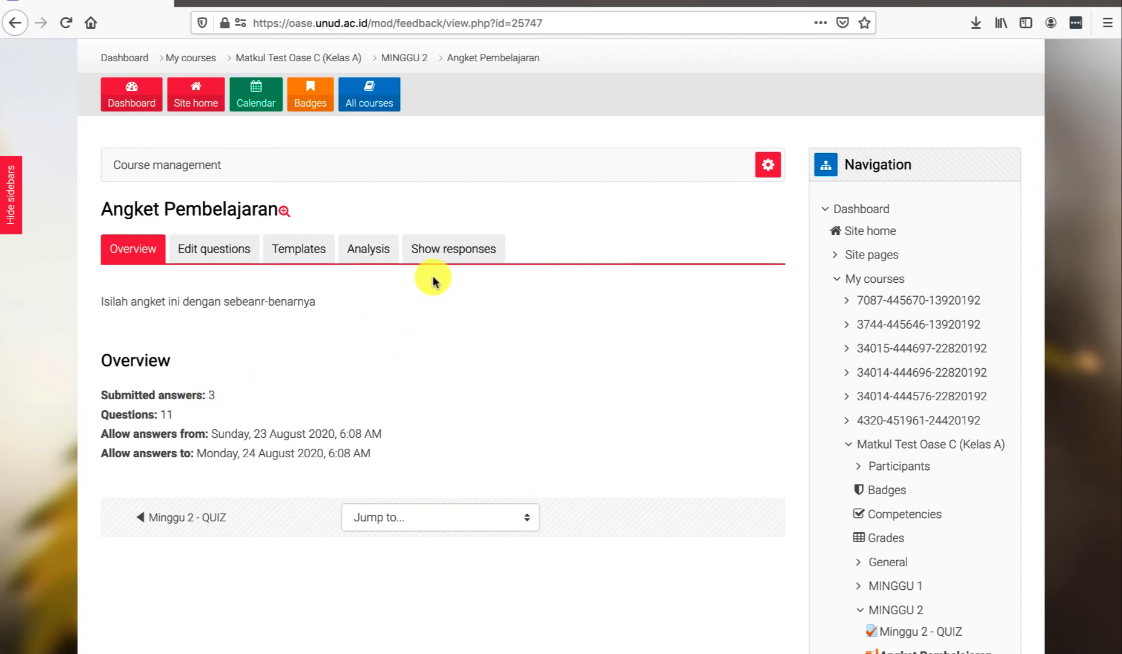
pyautogui.click(374, 256)
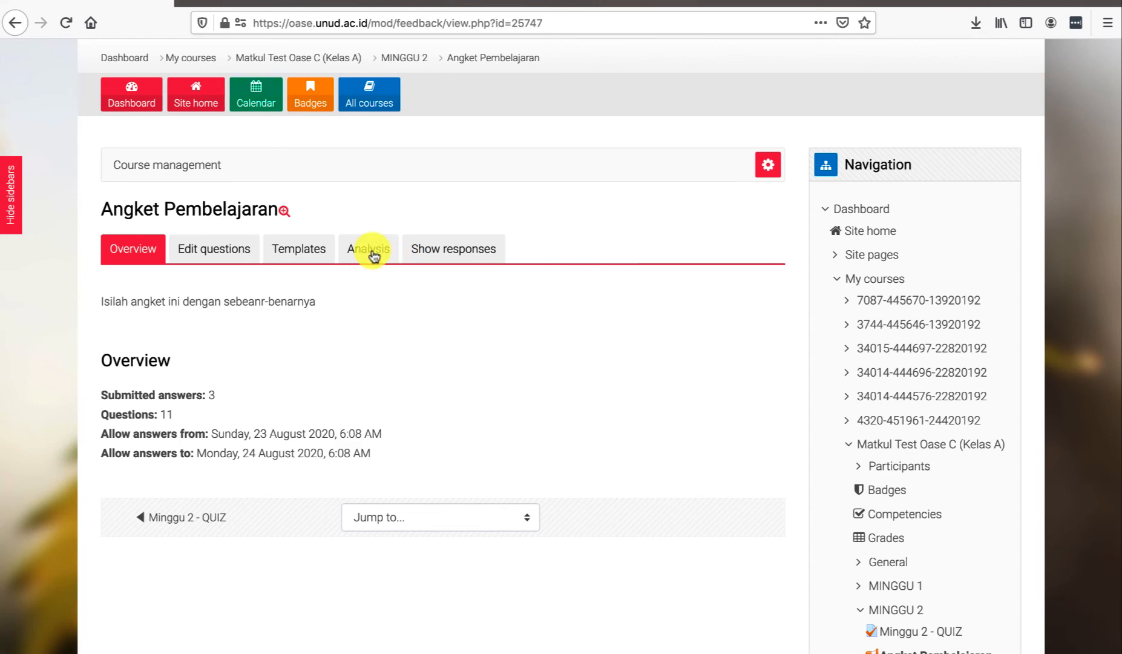
# Examine the analysis charts of questions 1 and 2, checking the response share of each answered option.
pyautogui.scroll(-3, 412, 290)
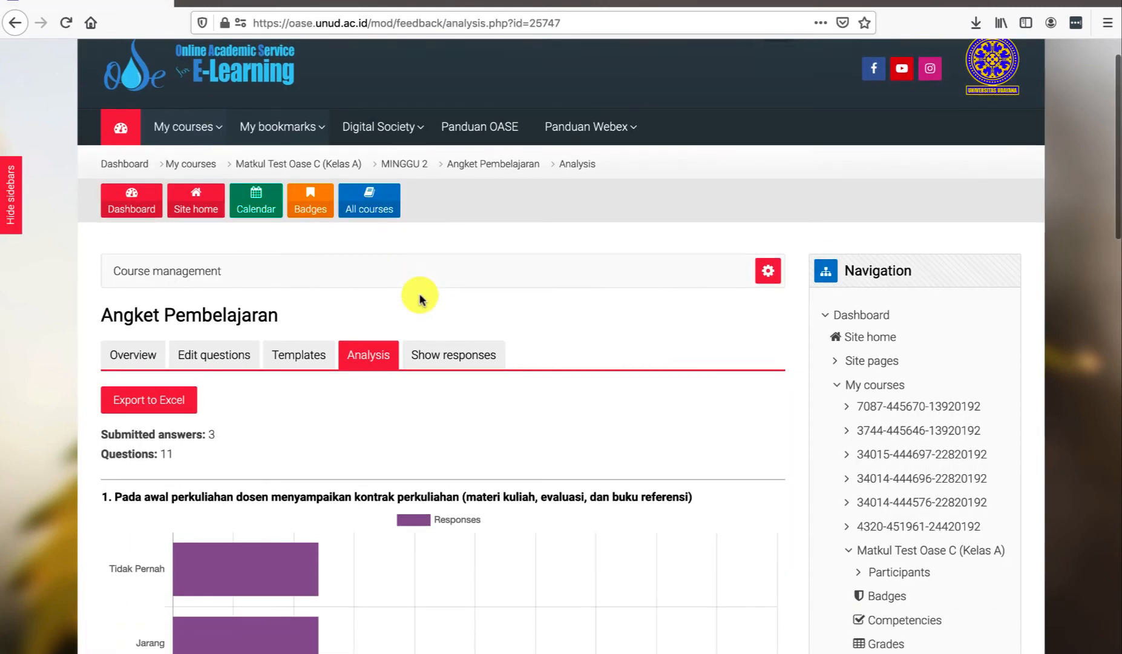
pyautogui.scroll(-3, 420, 297)
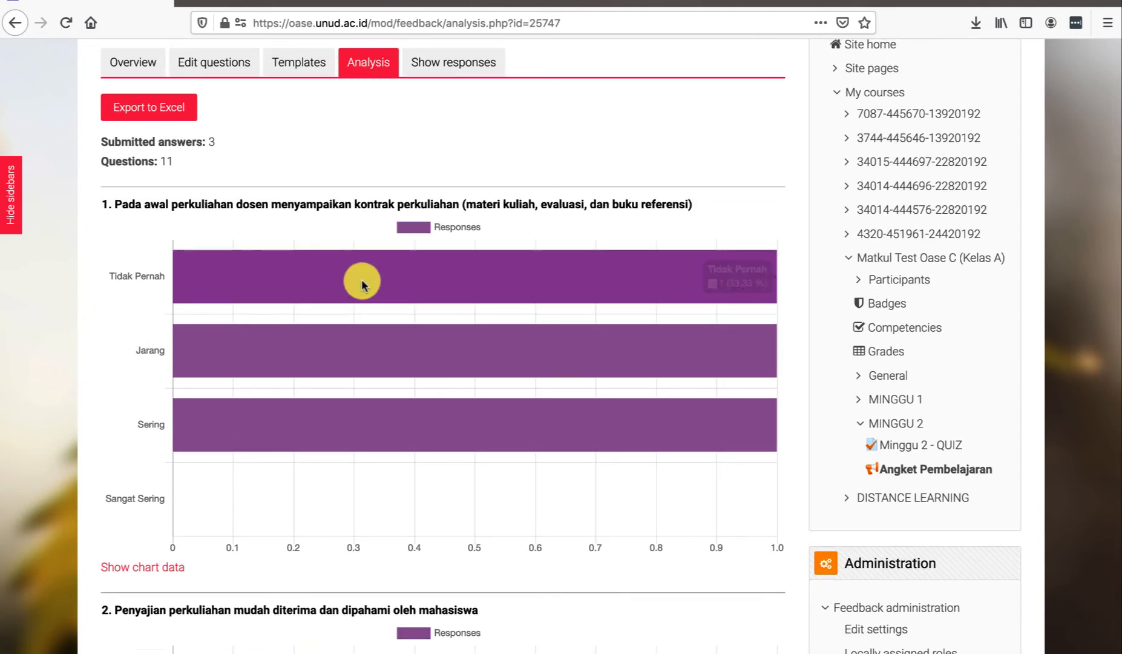
pyautogui.moveTo(526, 272)
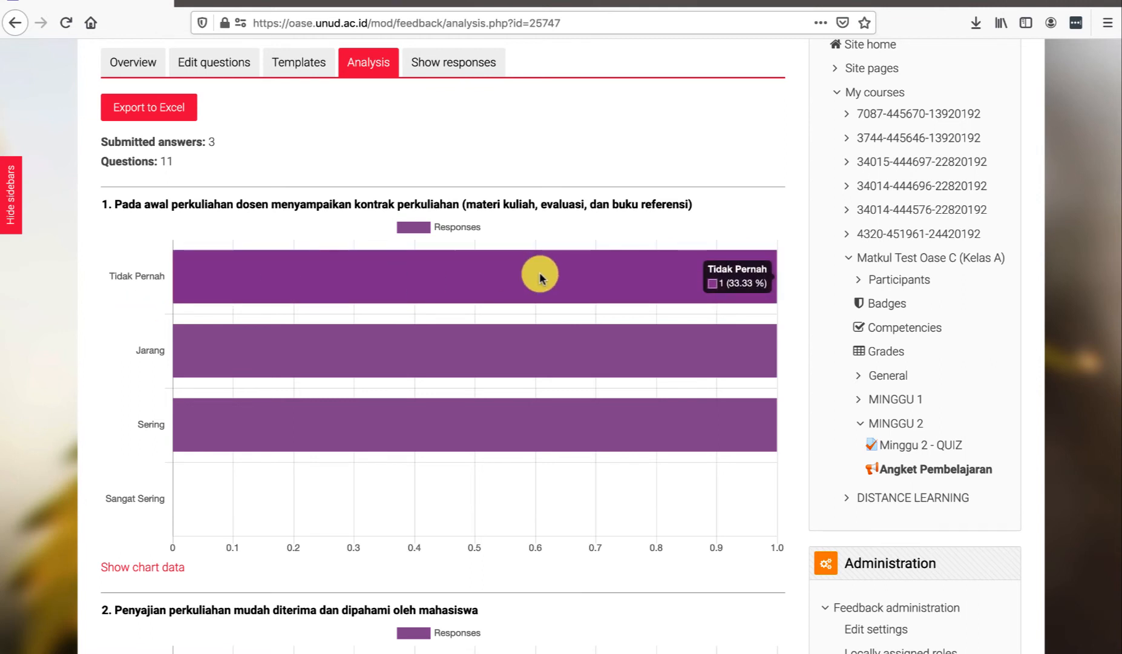
pyautogui.moveTo(535, 352)
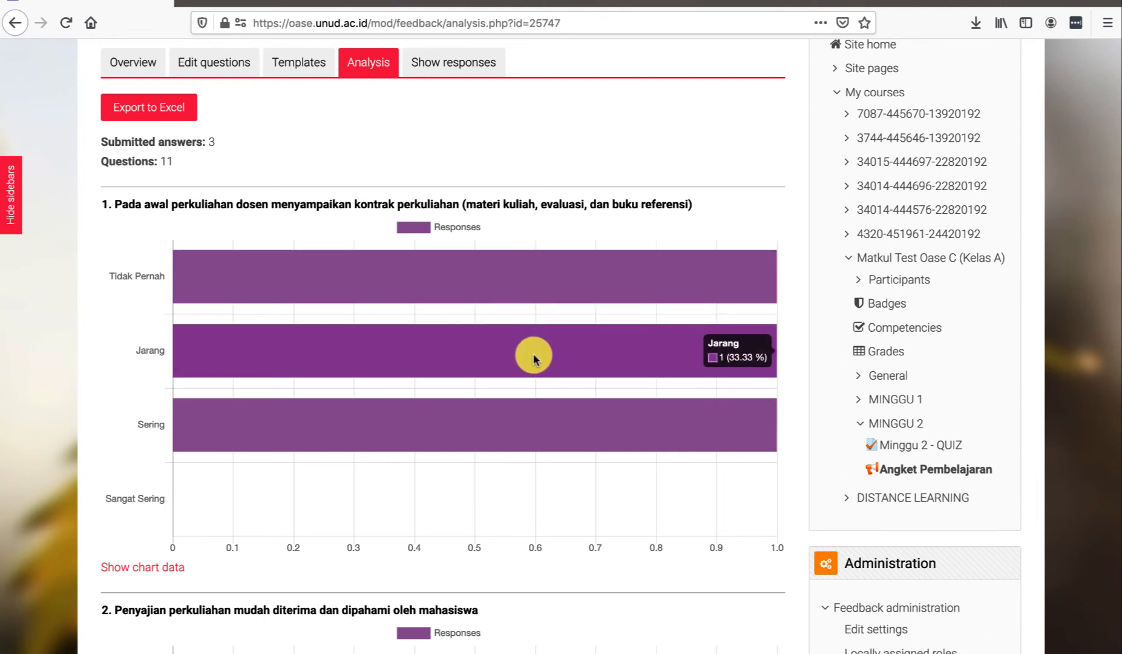
pyautogui.moveTo(527, 429)
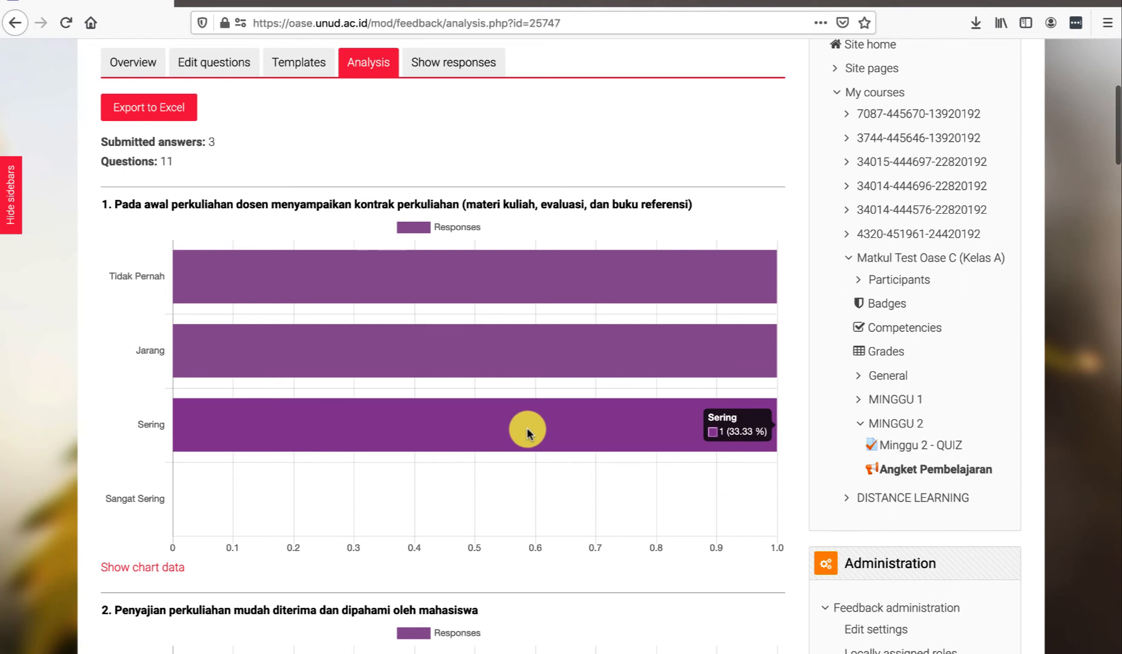
pyautogui.scroll(-5, 528, 427)
pyautogui.scroll(-1, 527, 427)
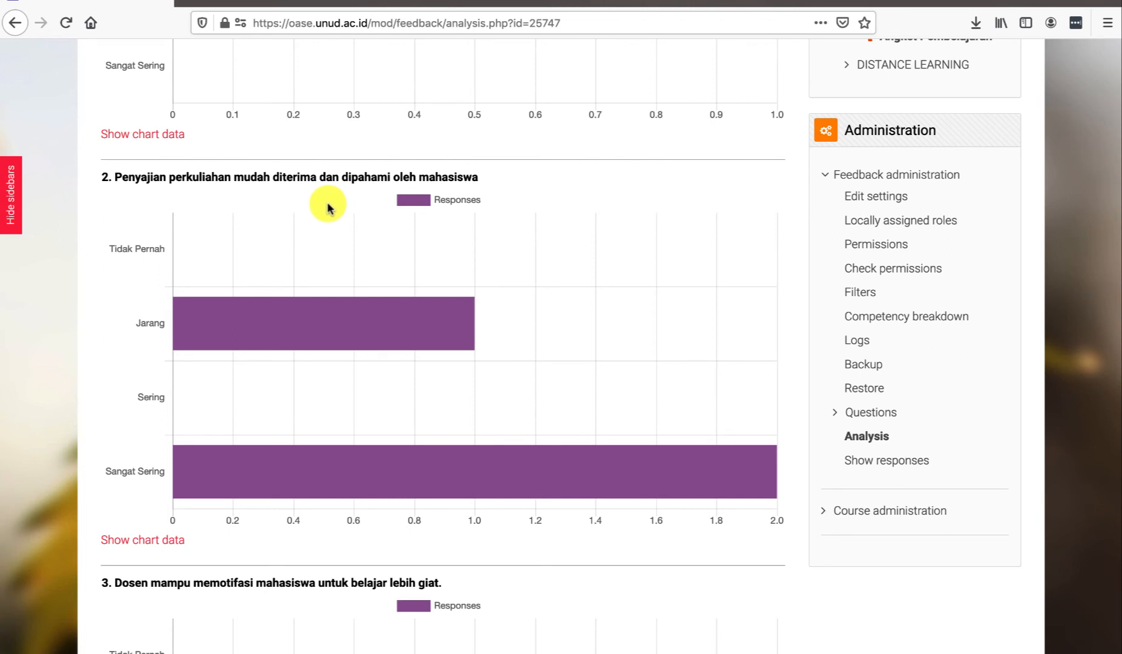
pyautogui.moveTo(241, 331)
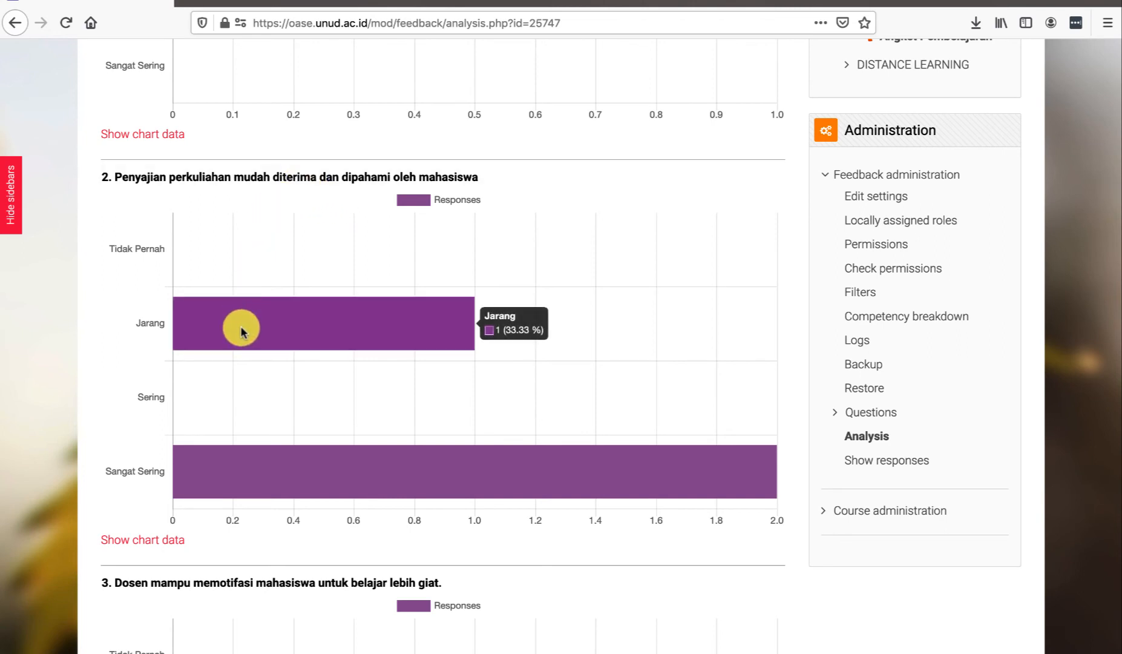
pyautogui.moveTo(240, 484)
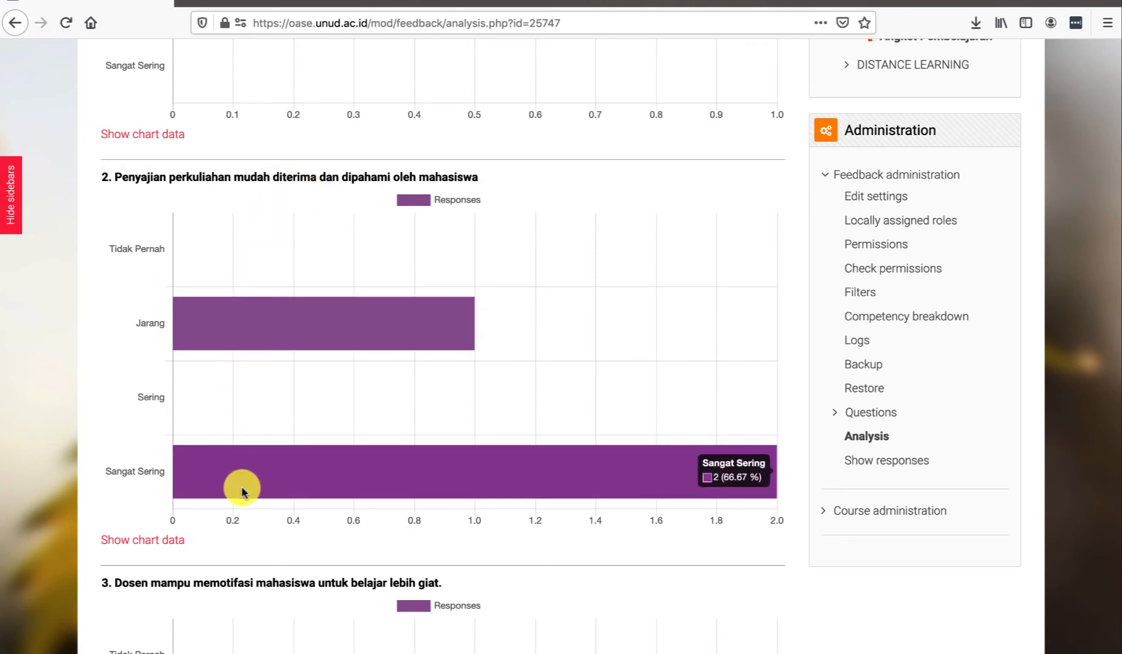
# Examine the analysis charts of question 3 on student motivation and question 4 on e-learning use.
pyautogui.scroll(-2, 241, 485)
pyautogui.scroll(-5, 241, 491)
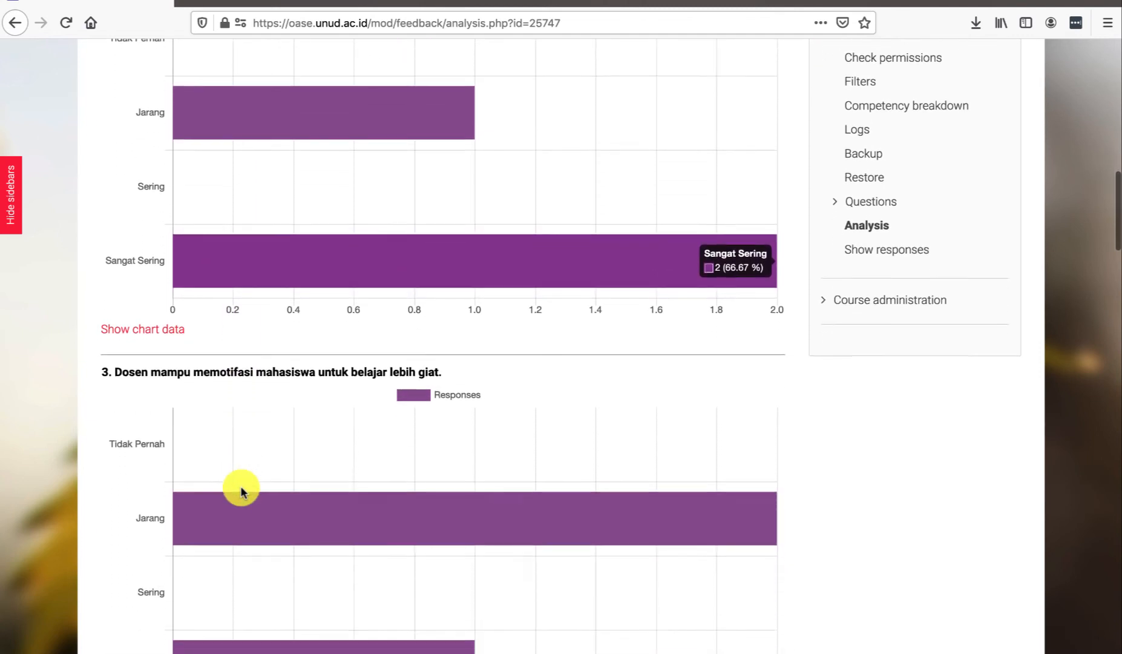
pyautogui.scroll(-1, 240, 489)
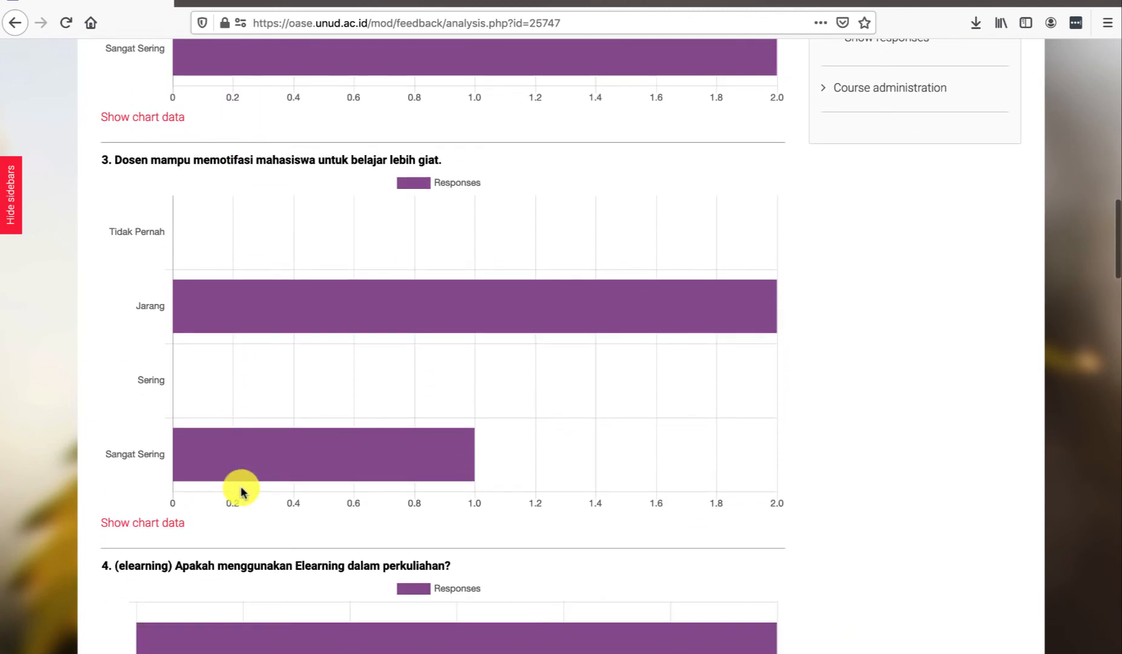
pyautogui.scroll(-1, 240, 489)
pyautogui.scroll(-1, 242, 472)
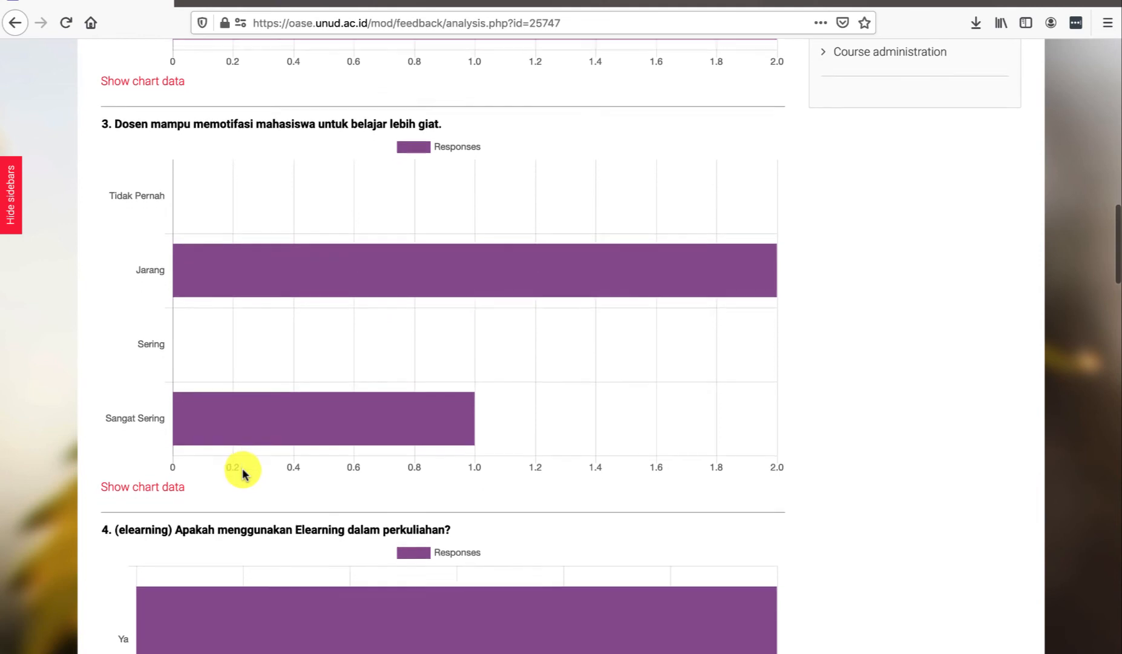
pyautogui.scroll(-2, 242, 471)
pyautogui.scroll(-3, 242, 471)
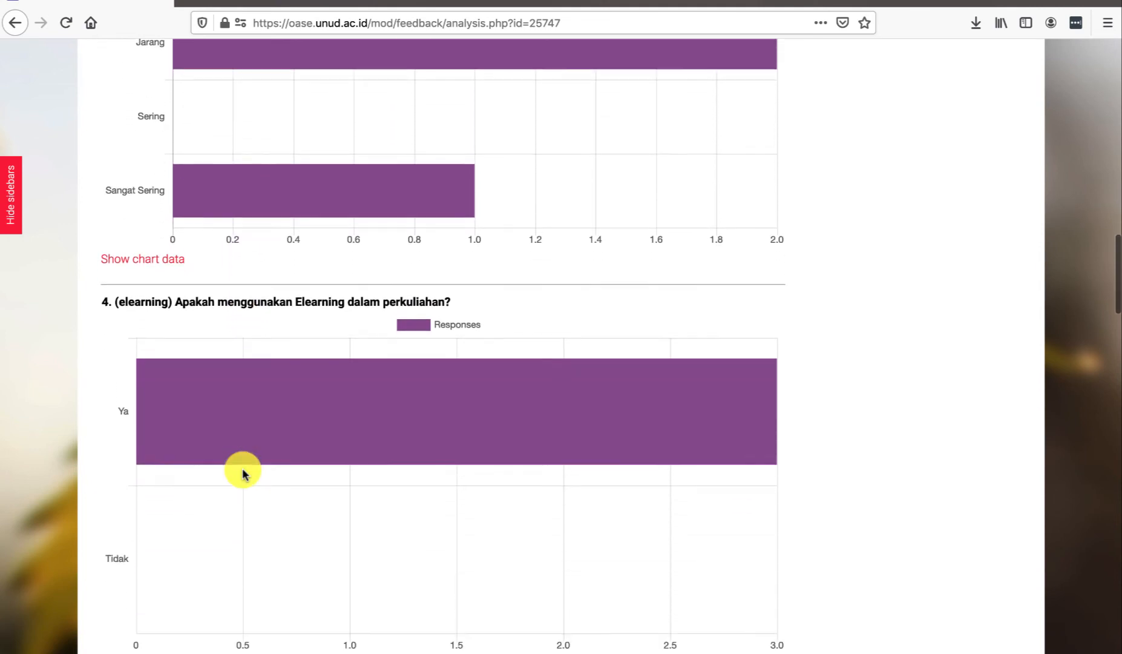
pyautogui.scroll(-2, 242, 473)
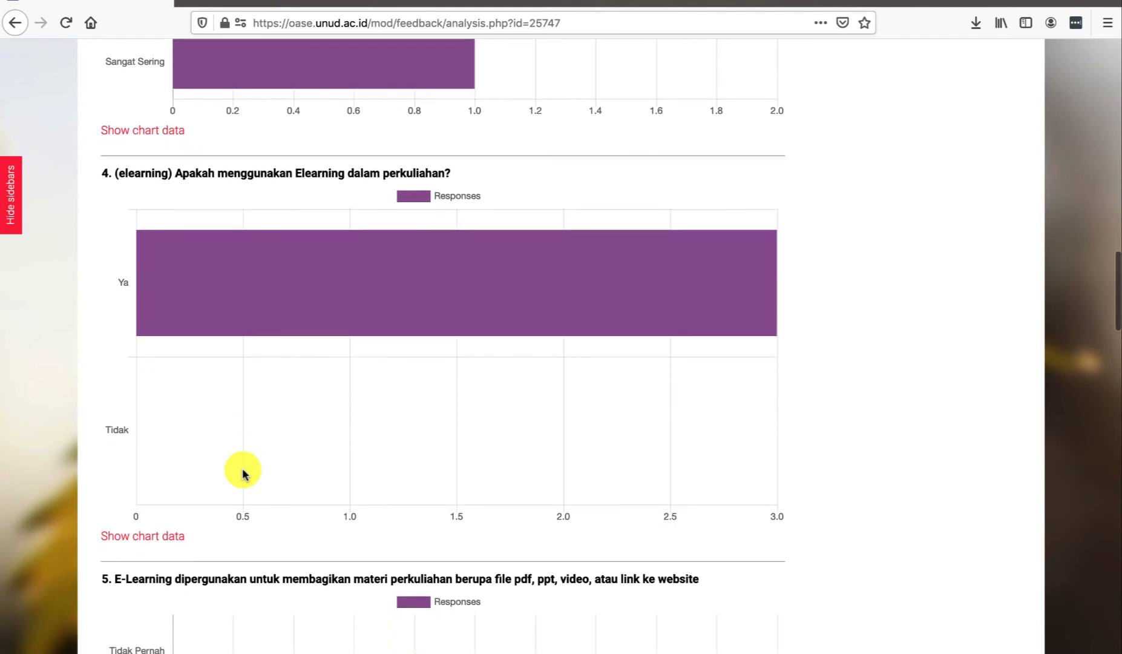
# Examine the analysis charts of question 5 on sharing course materials and question 6 on uploading assignments and answers to e-learning.
pyautogui.scroll(-2, 242, 472)
pyautogui.scroll(-5, 243, 472)
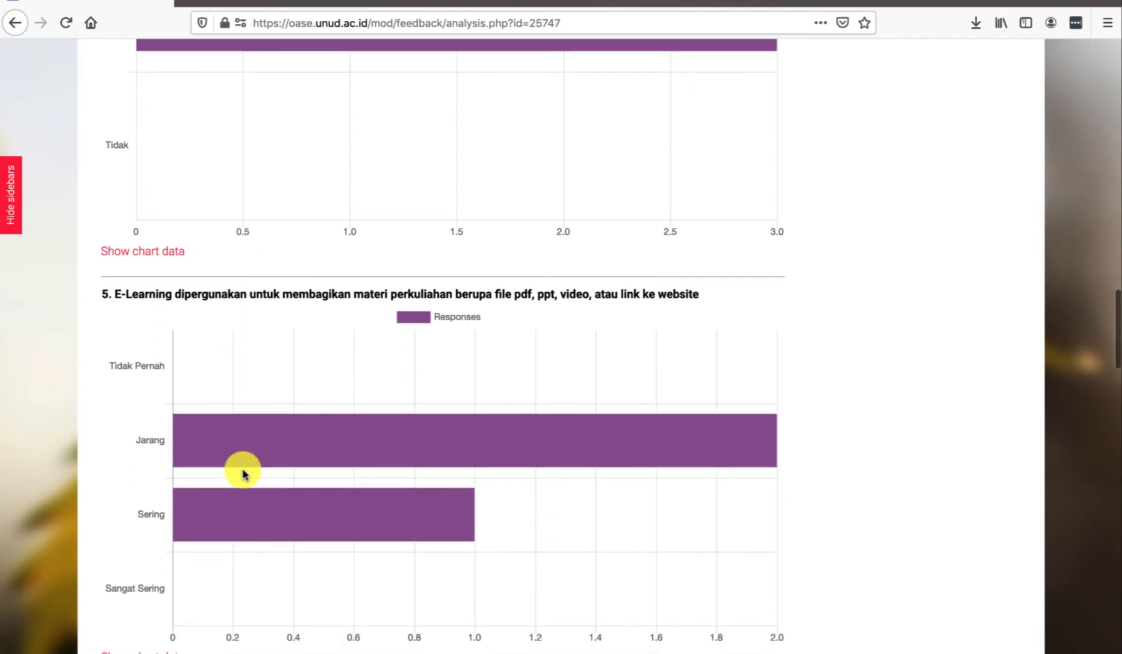
pyautogui.scroll(-2, 242, 470)
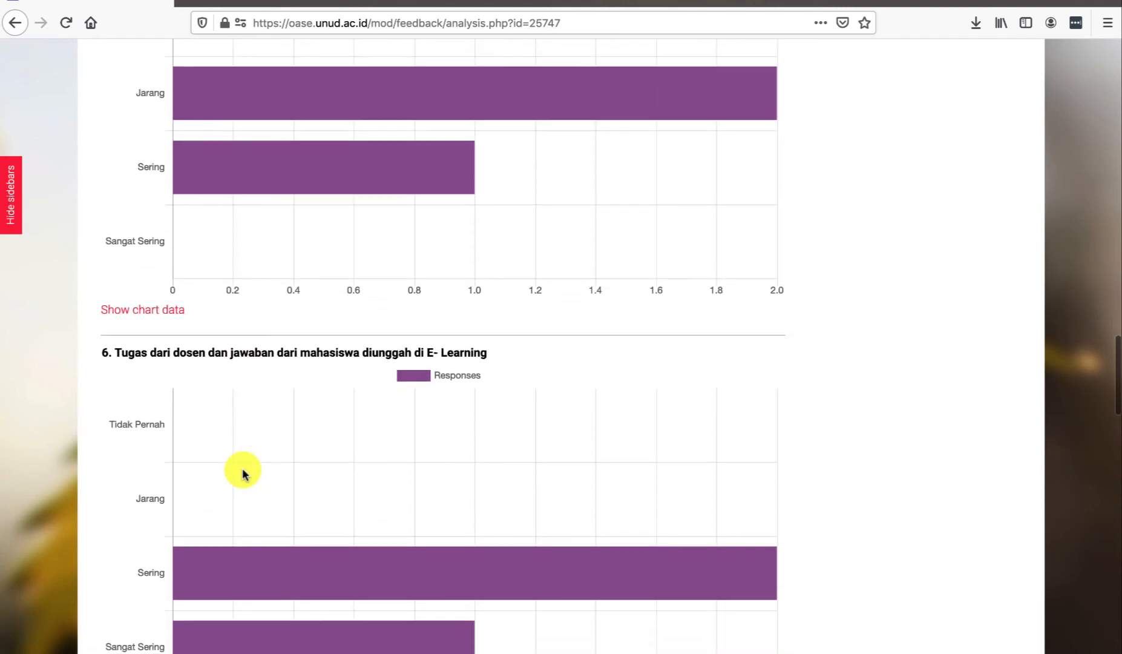
# Display the submitted responses of the Angket Pembelajaran feedback and review each anonymous entry's answers in the table.
pyautogui.scroll(3, 242, 470)
pyautogui.scroll(15, 242, 470)
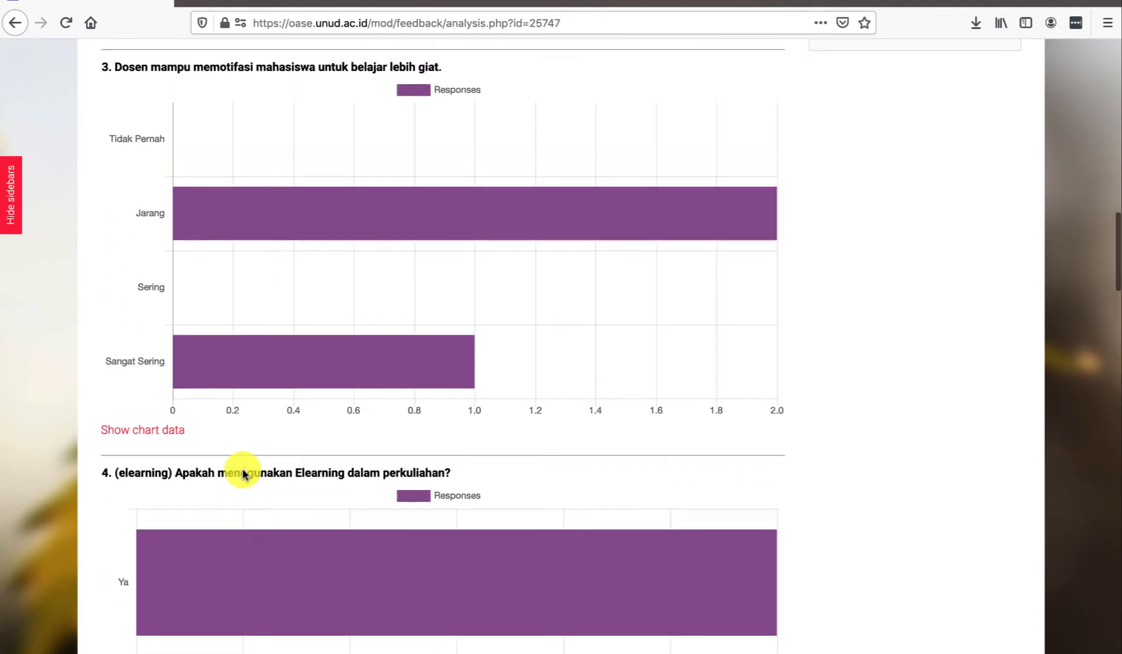
pyautogui.scroll(12, 242, 471)
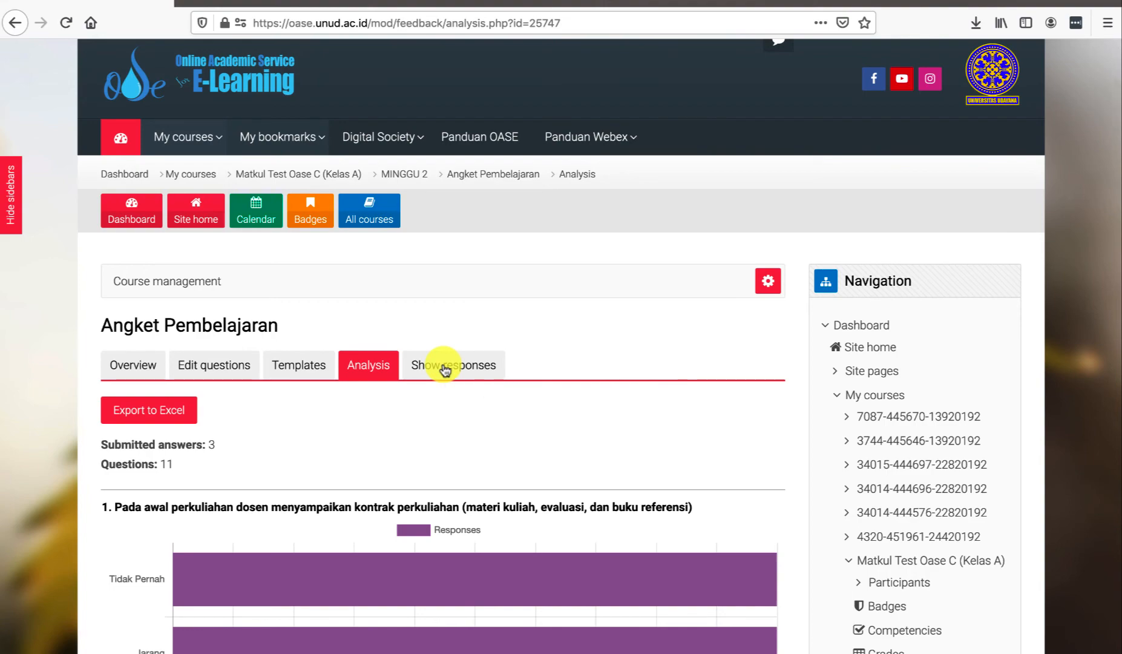
pyautogui.click(466, 367)
pyautogui.scroll(-3, 514, 362)
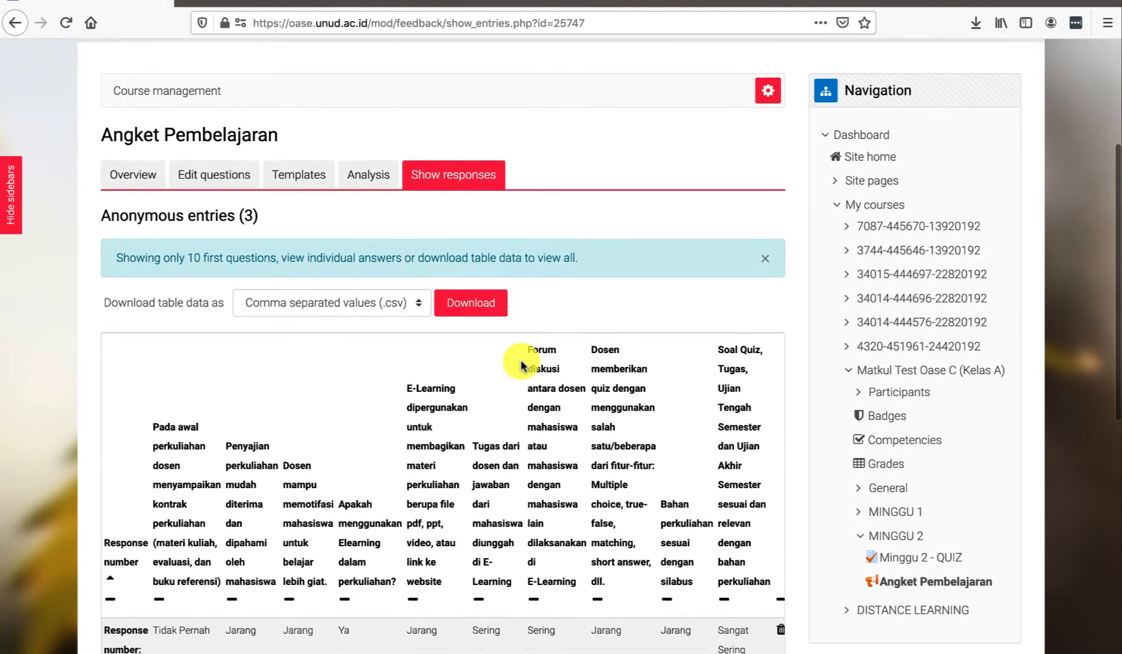
pyautogui.scroll(-4, 521, 361)
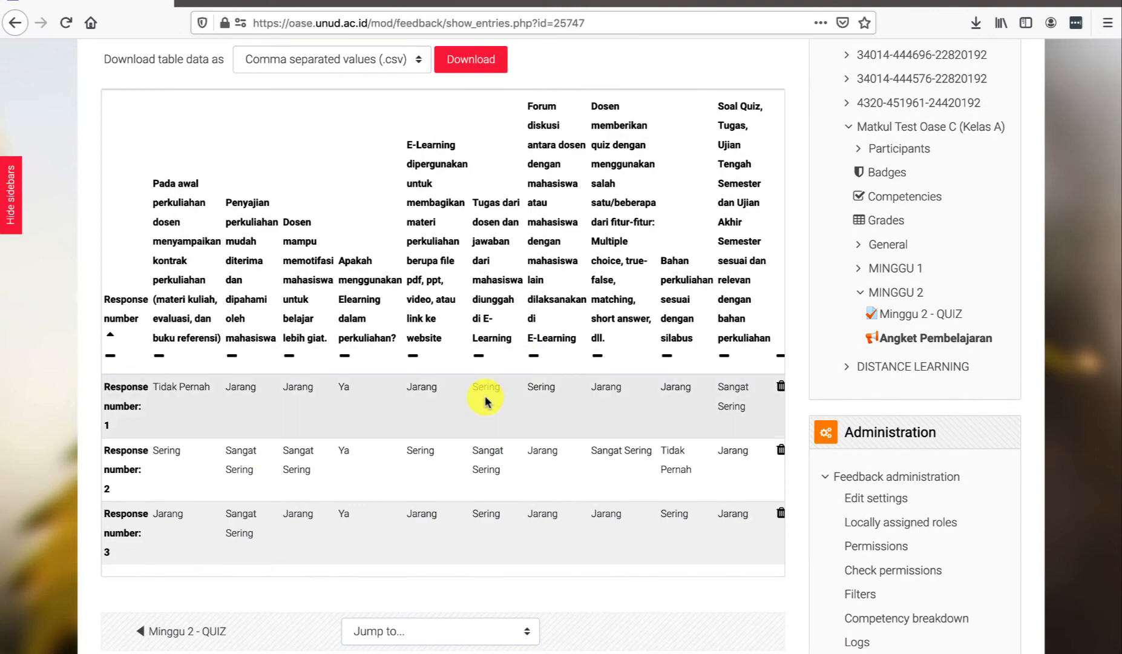
pyautogui.scroll(-2, 460, 431)
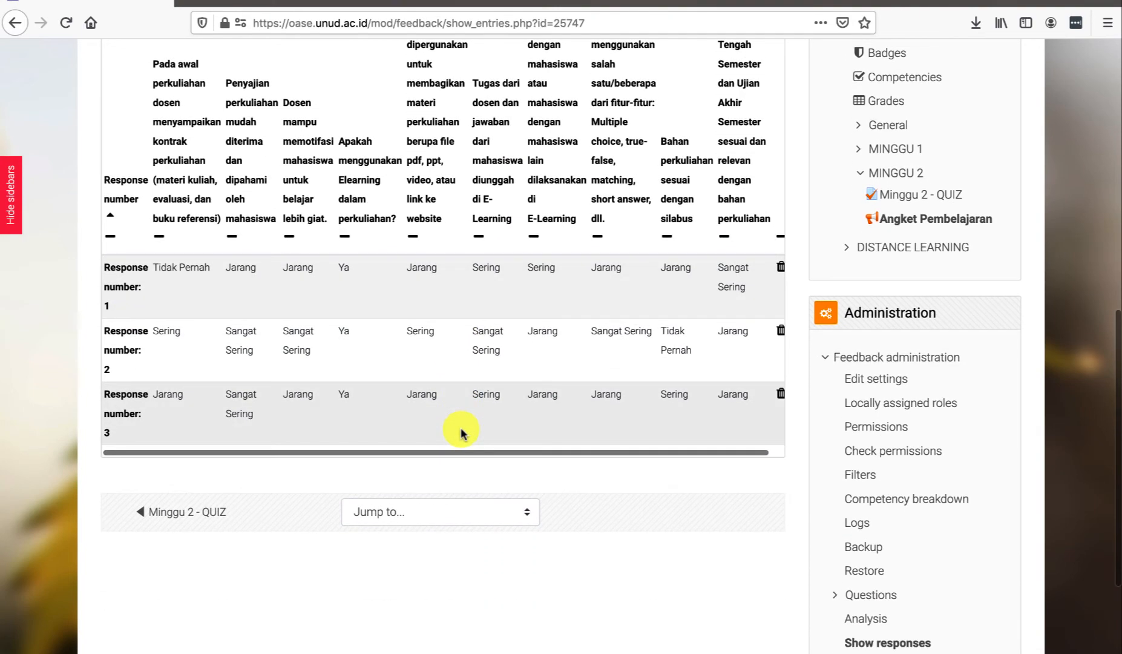
pyautogui.scroll(8, 460, 431)
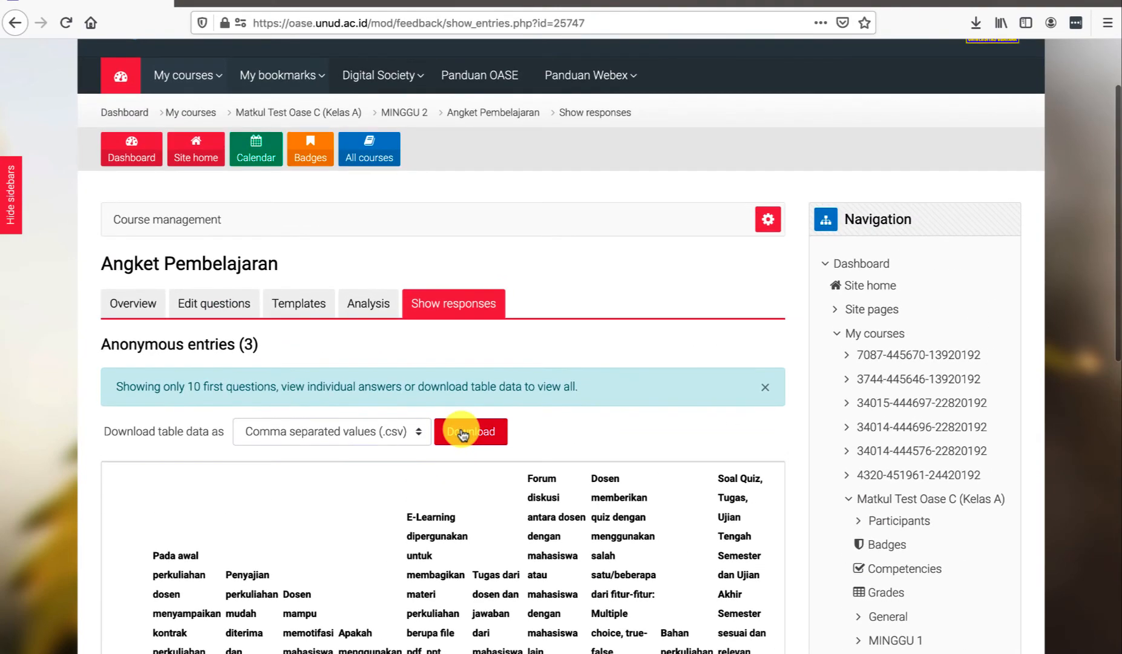